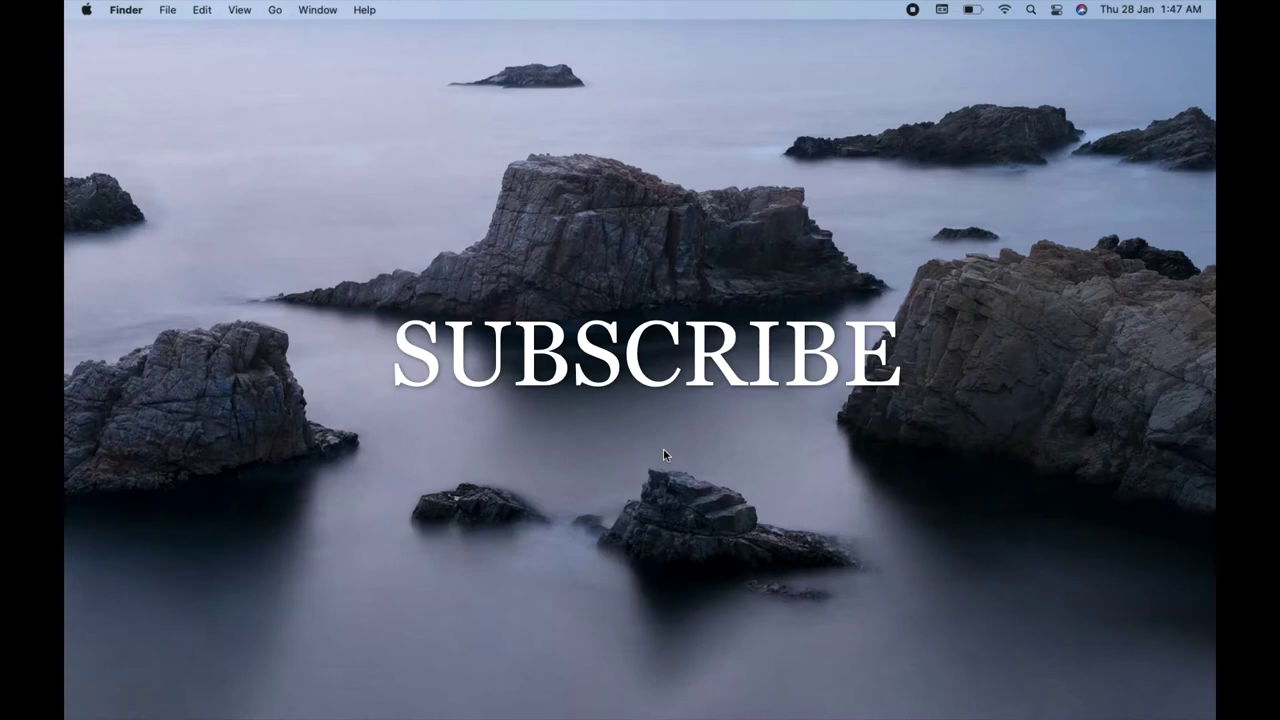
- Launch Safari and load domainracer.com in a new browser window
{"action": "mouse_move", "coordinate": [321, 703]}
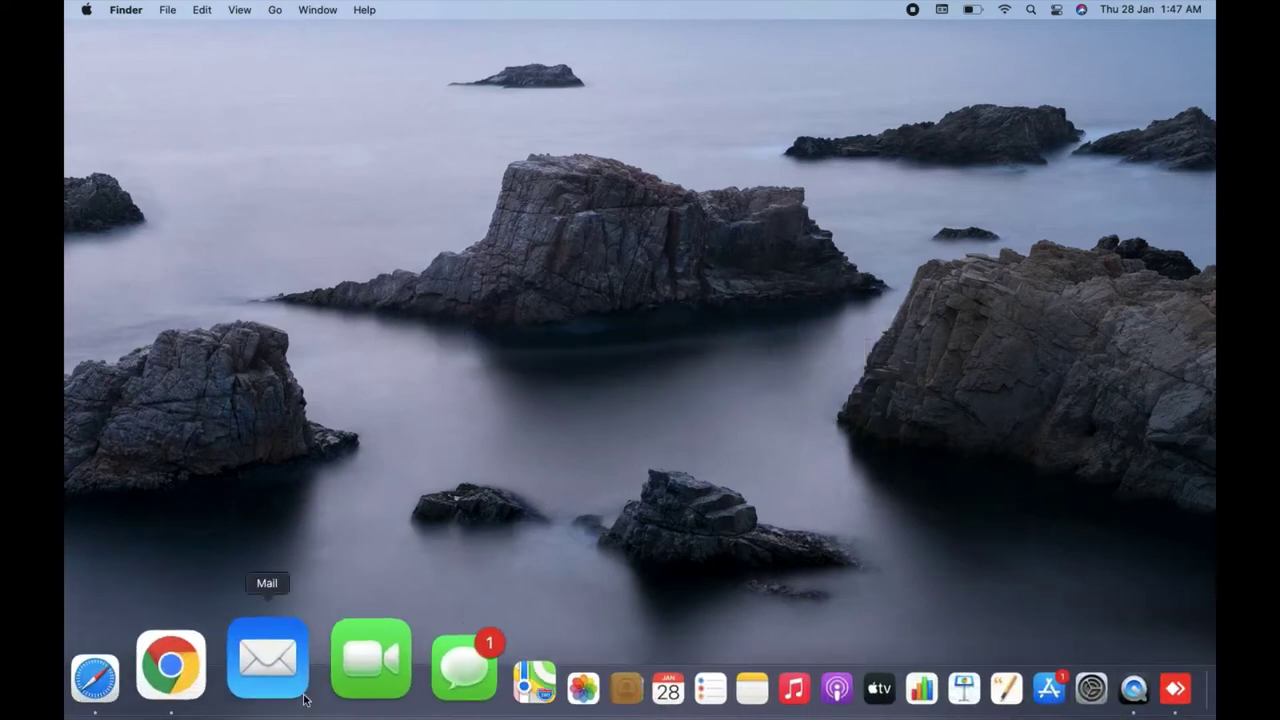
{"action": "left_click", "coordinate": [200, 665]}
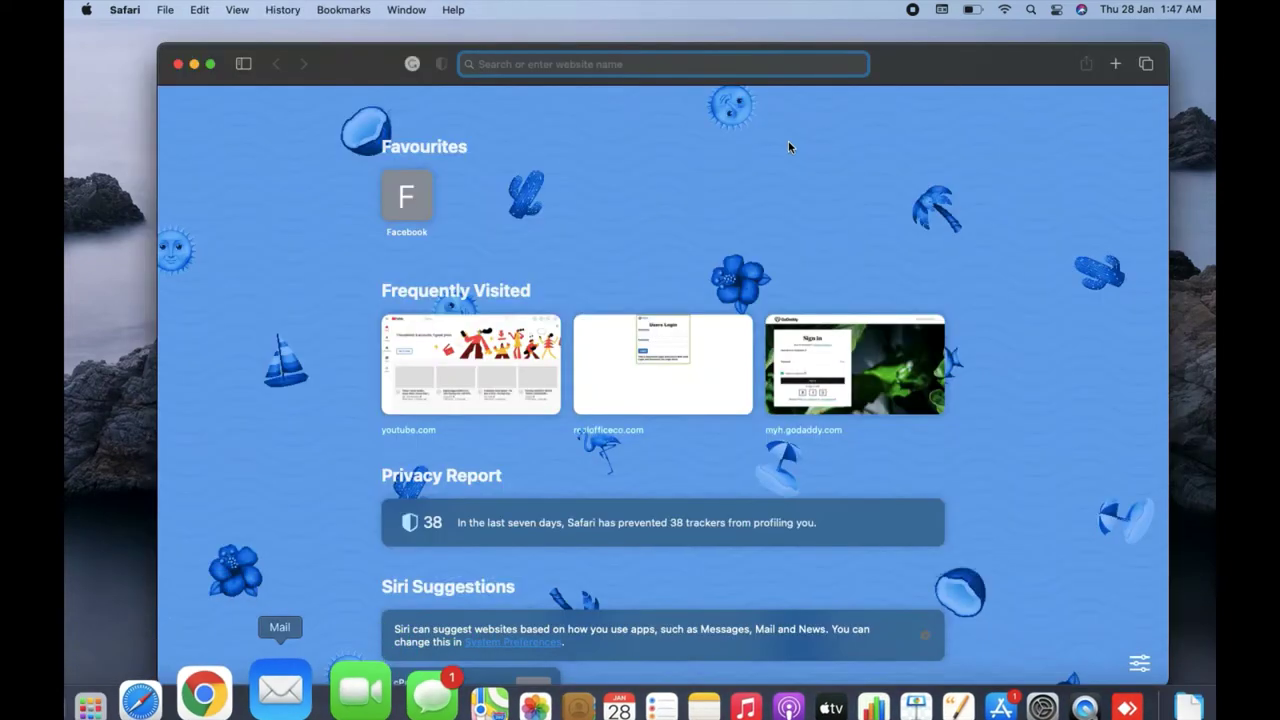
{"action": "left_click", "coordinate": [246, 188]}
{"action": "left_click", "coordinate": [636, 66]}
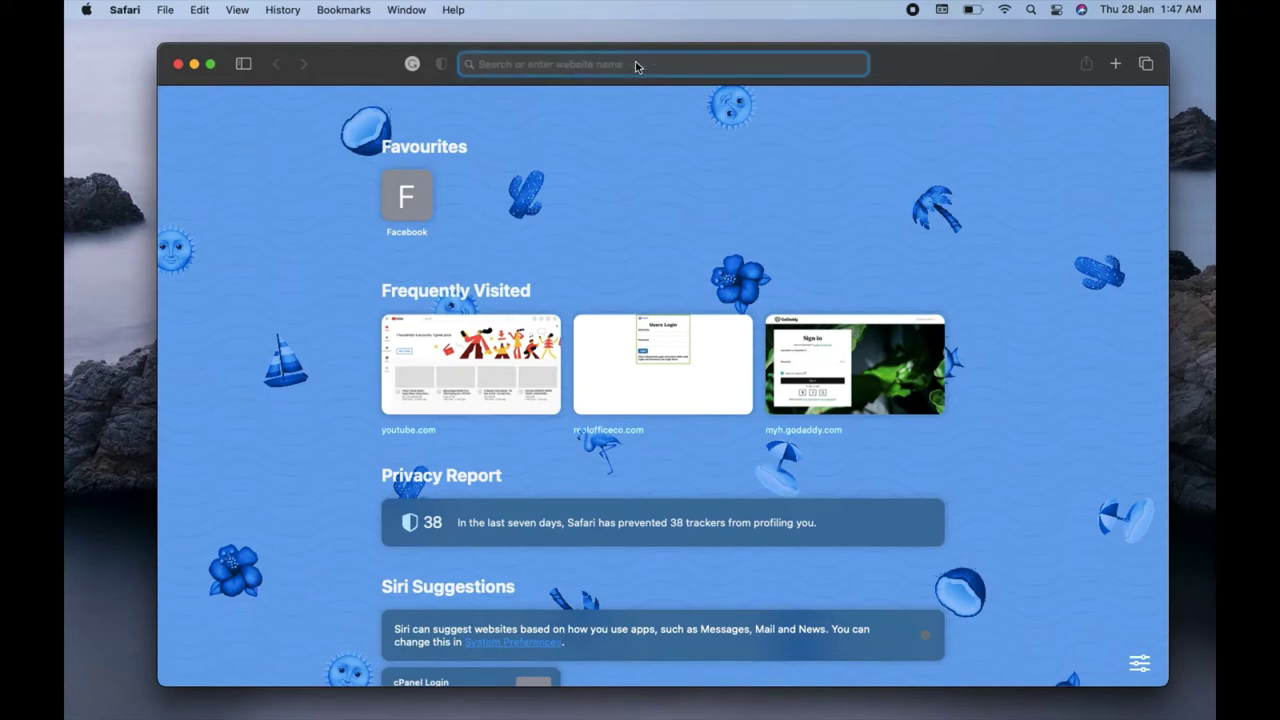
{"action": "type", "text": "domainracer.com/"}
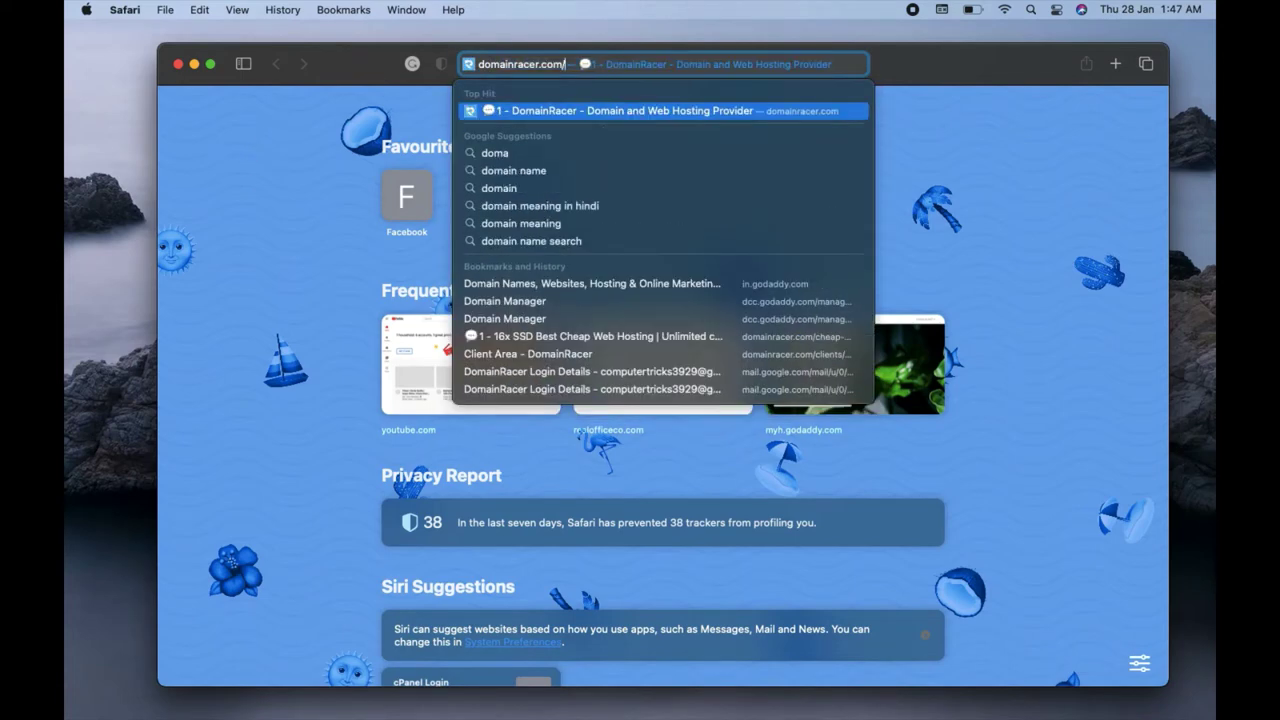
{"action": "key", "text": "Return"}
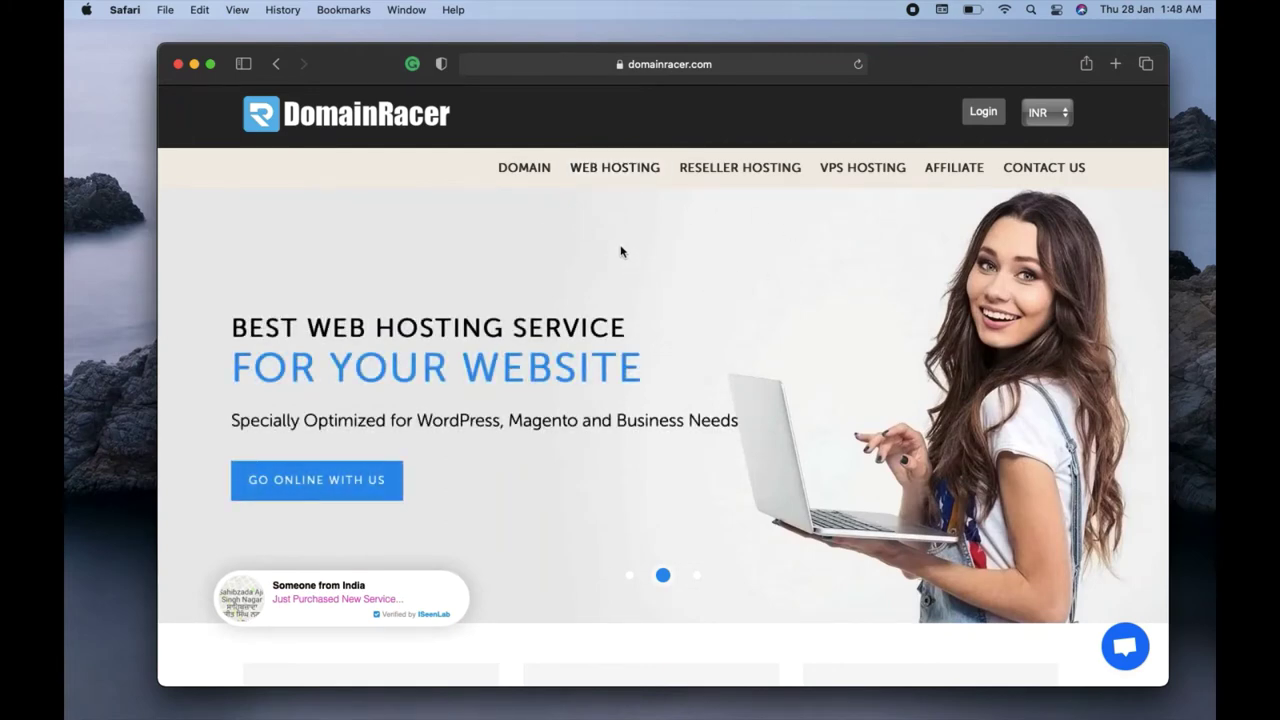
- Open Web Hosting and bring the Basic, Personal, Silver and Advanced plan cards into view
{"action": "left_click", "coordinate": [612, 176]}
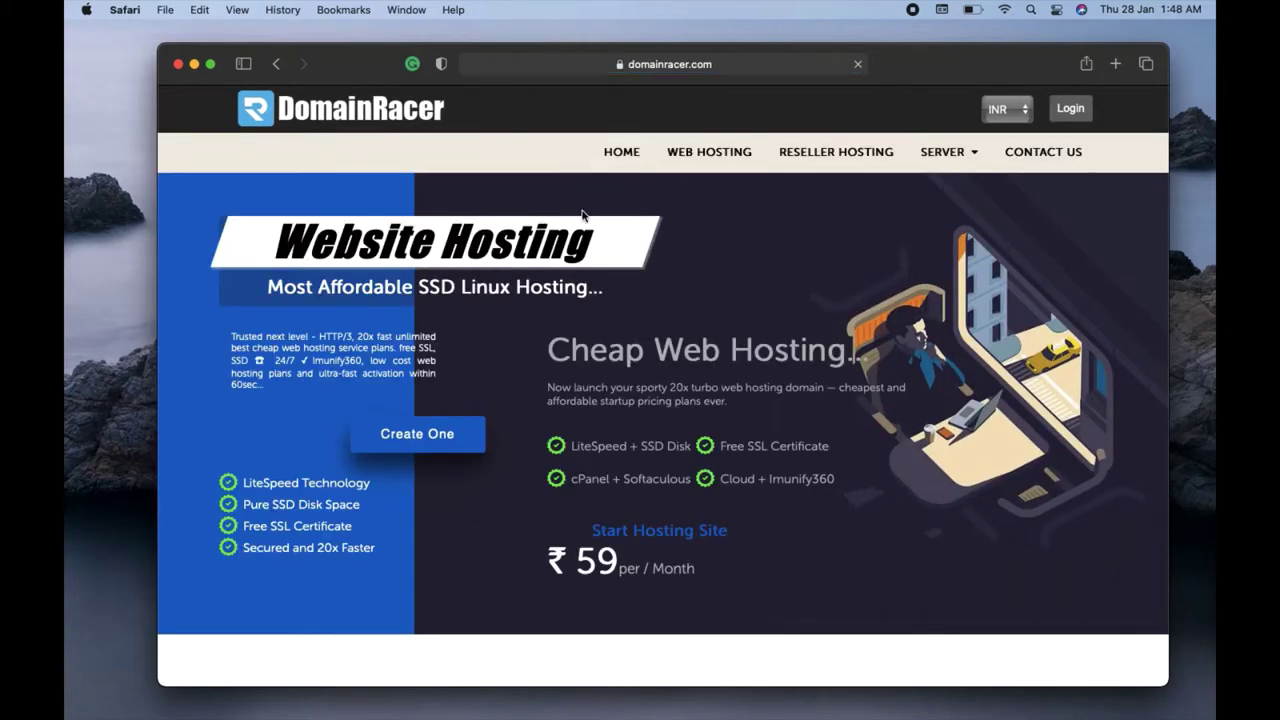
{"action": "scroll", "coordinate": [576, 213], "scroll_direction": "down", "scroll_amount": 1}
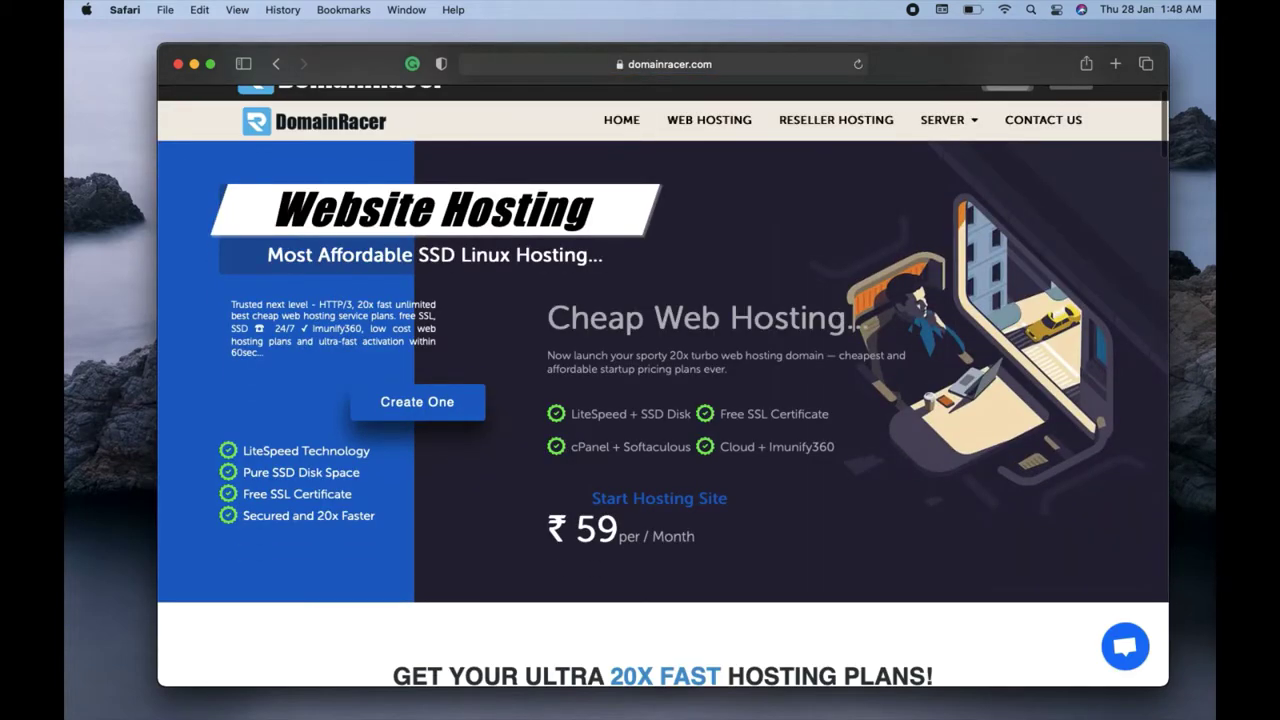
{"action": "scroll", "coordinate": [663, 385], "scroll_direction": "down", "scroll_amount": 10}
{"action": "scroll", "coordinate": [663, 385], "scroll_direction": "down", "scroll_amount": 2}
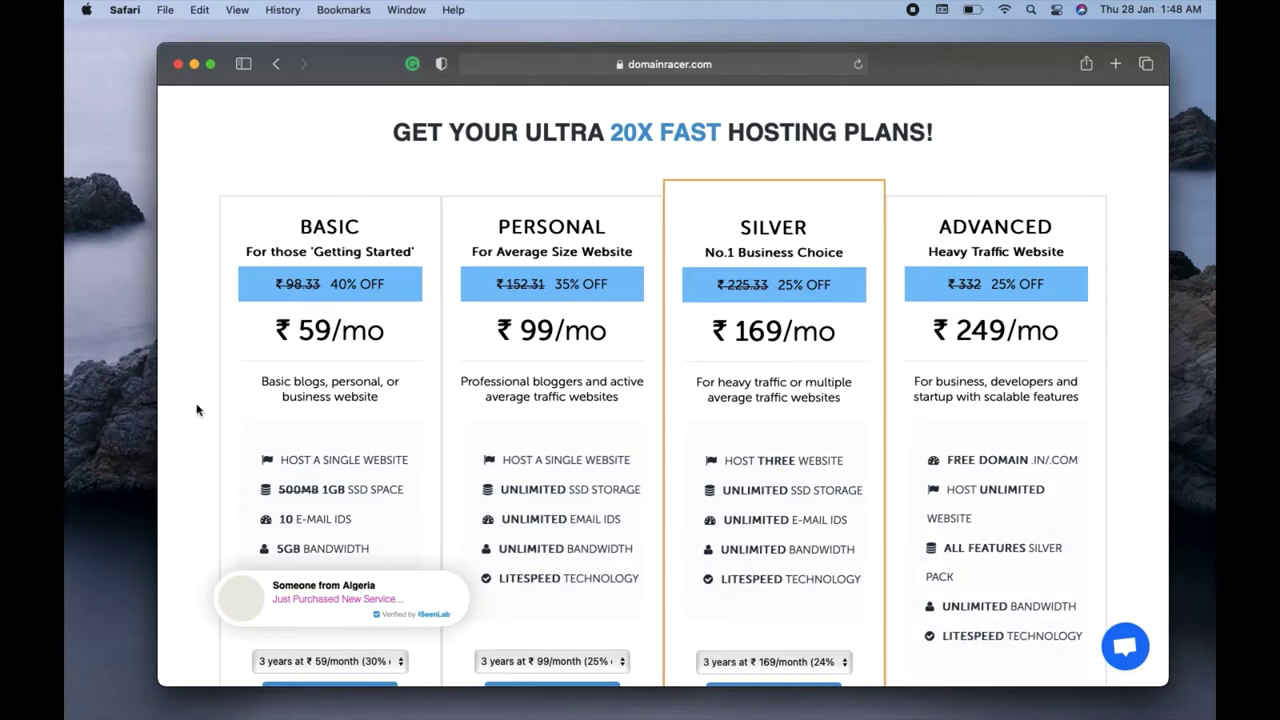
{"action": "scroll", "coordinate": [200, 409], "scroll_direction": "down", "scroll_amount": 2}
{"action": "scroll", "coordinate": [203, 362], "scroll_direction": "down", "scroll_amount": 2}
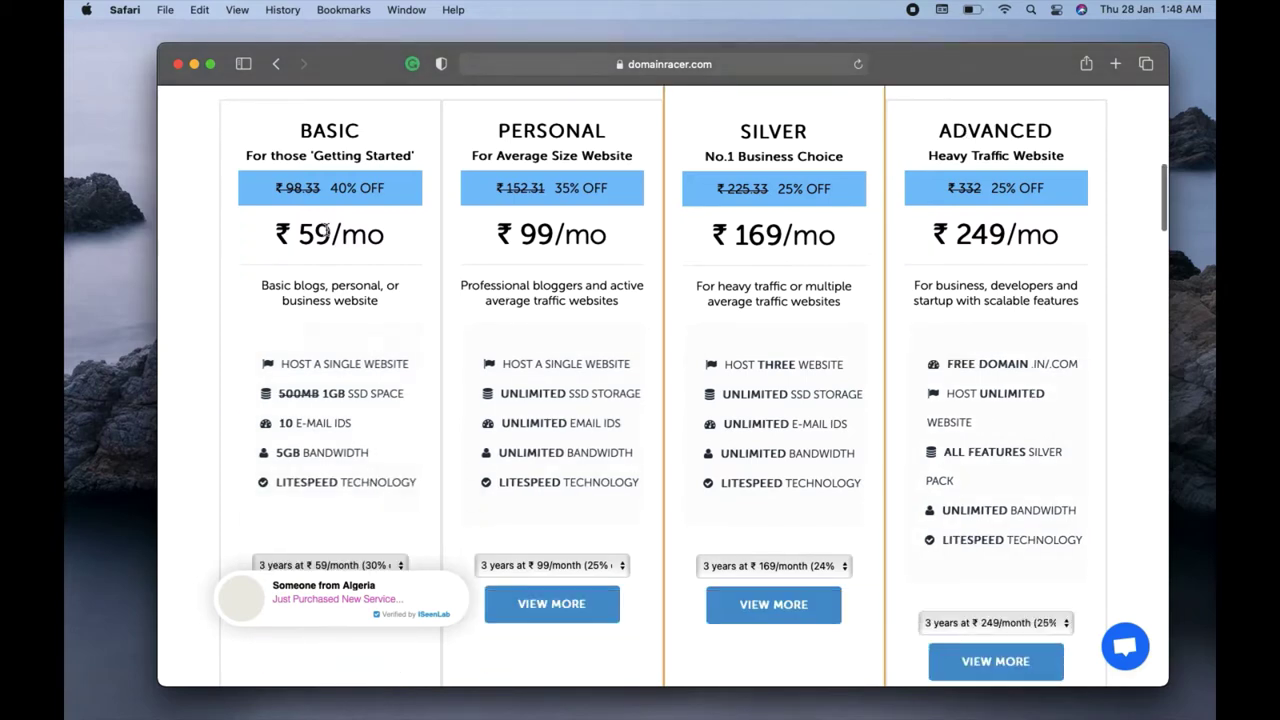
{"action": "left_click_drag", "start_coordinate": [284, 365], "coordinate": [409, 365]}
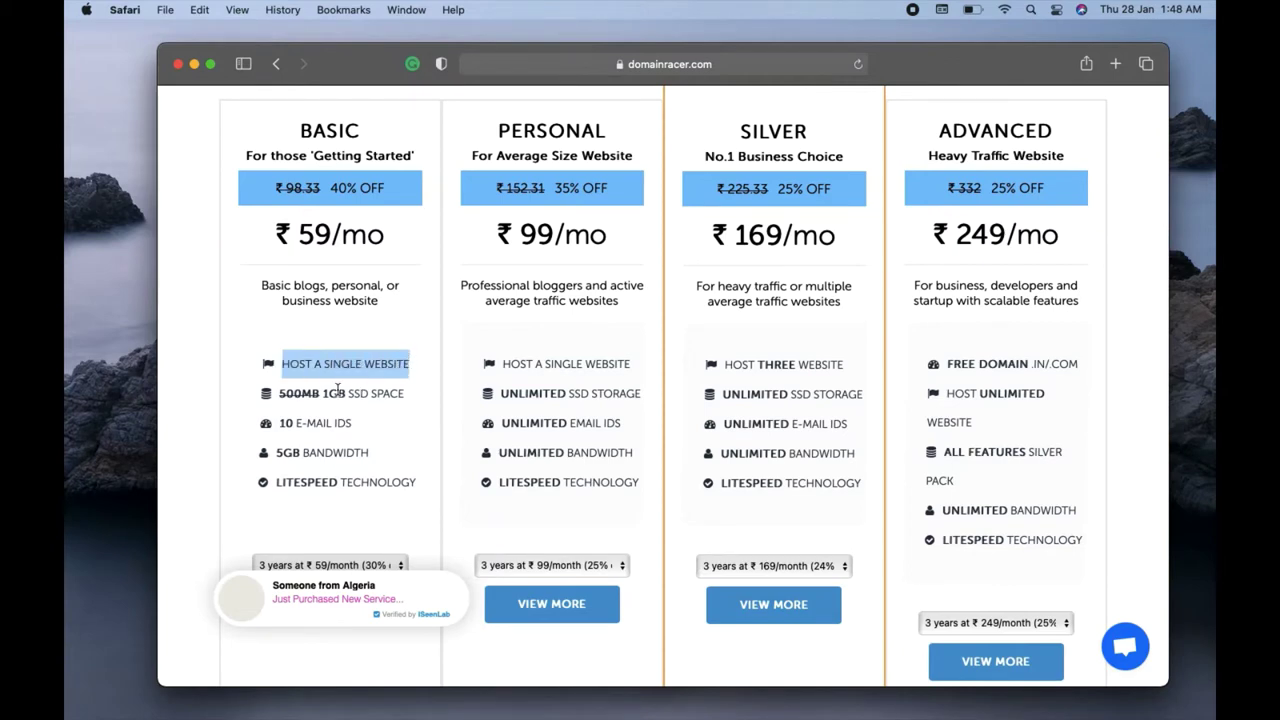
{"action": "left_click_drag", "start_coordinate": [325, 393], "coordinate": [409, 395]}
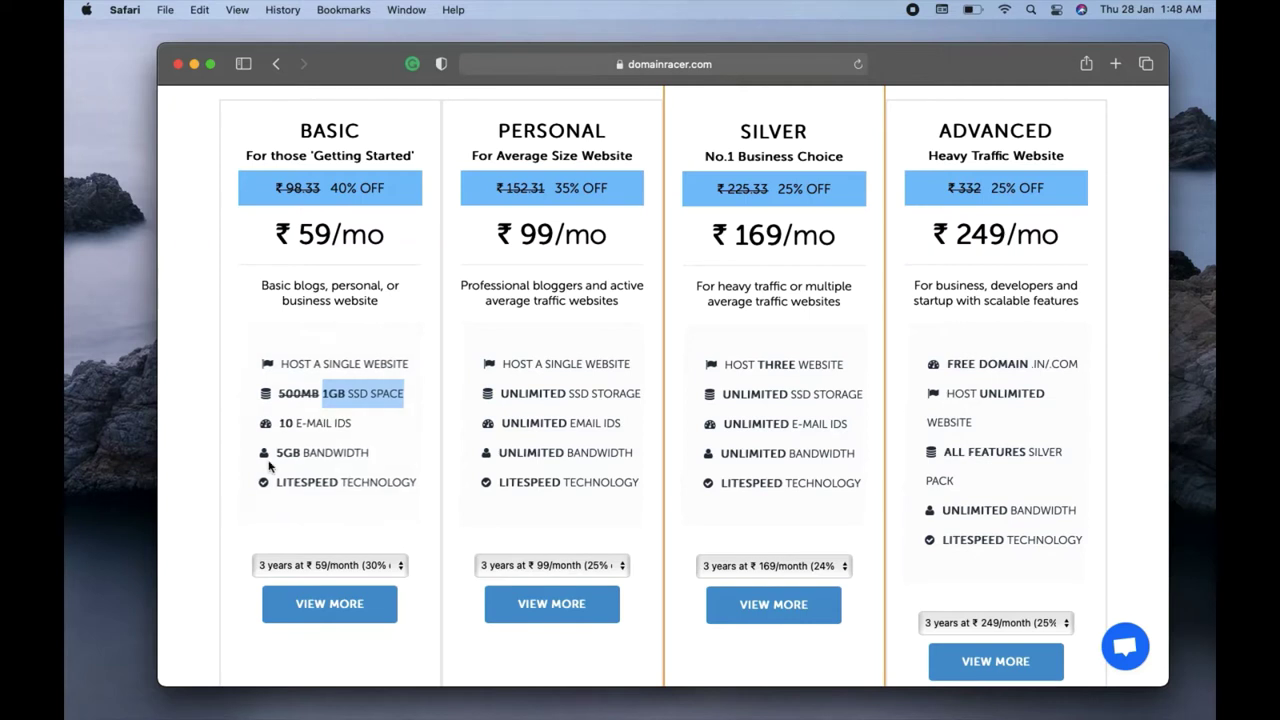
{"action": "left_click_drag", "start_coordinate": [277, 452], "coordinate": [366, 453]}
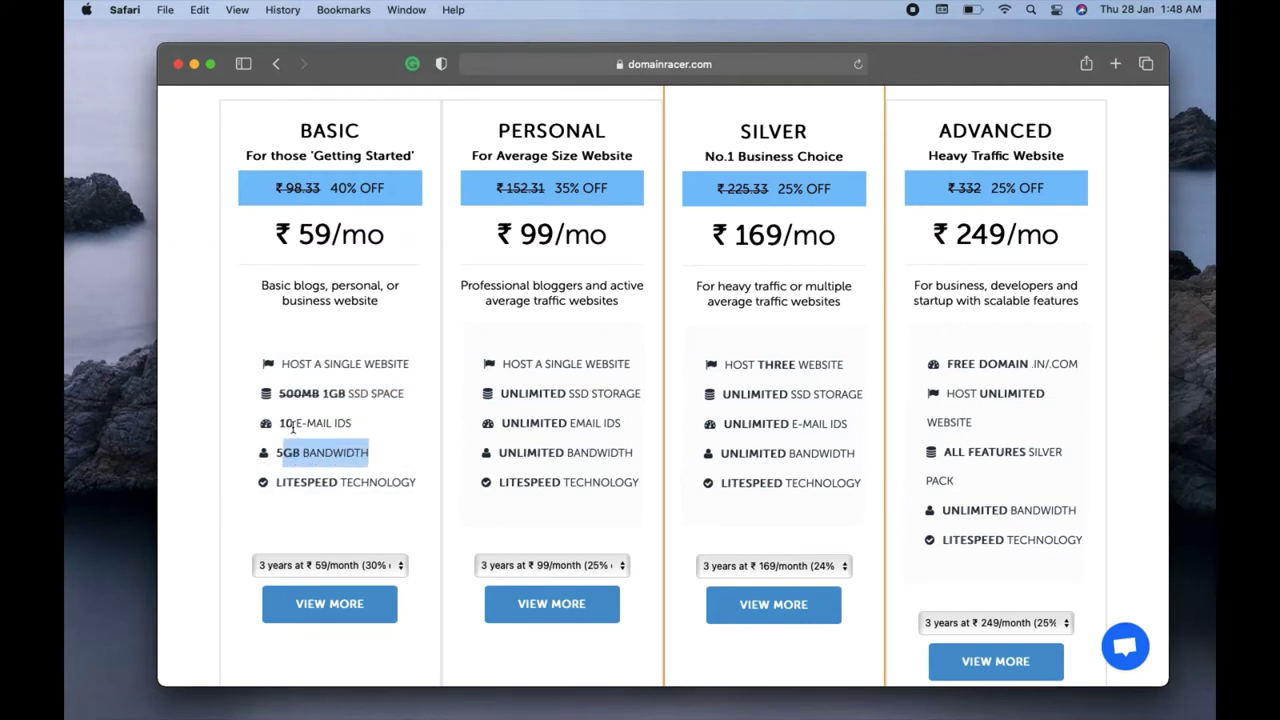
{"action": "left_click_drag", "start_coordinate": [282, 422], "coordinate": [363, 424]}
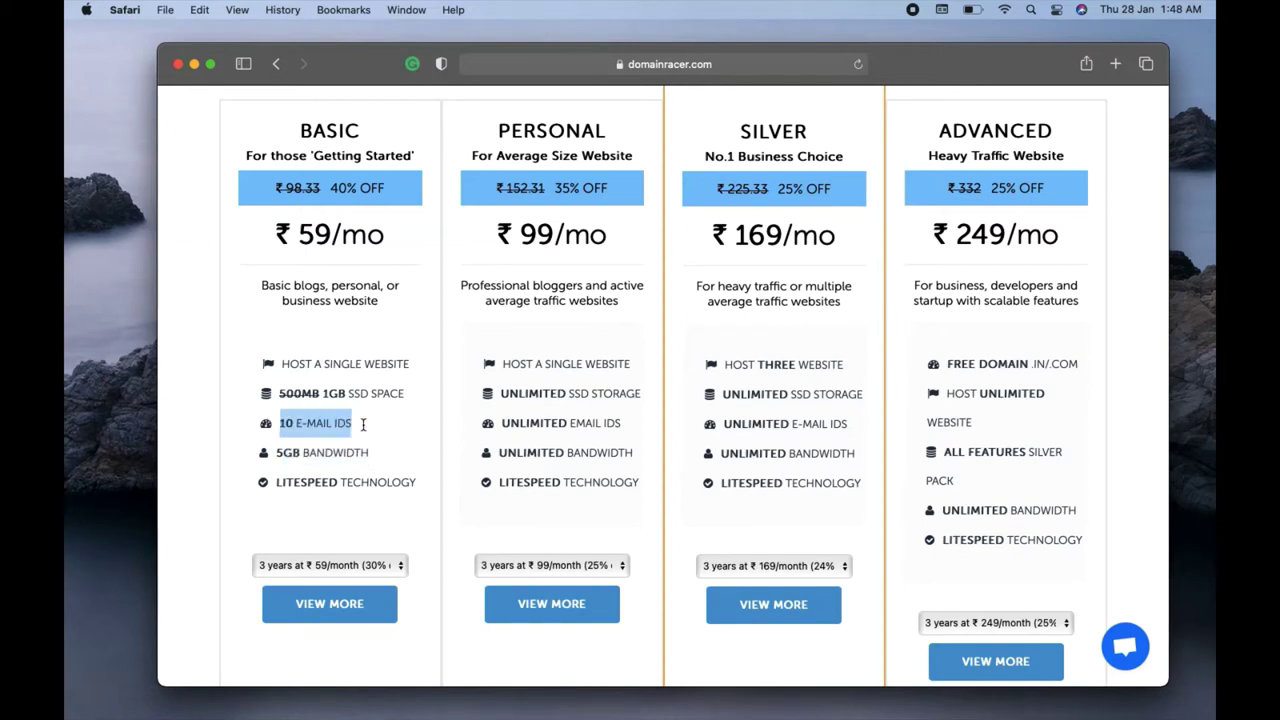
{"action": "left_click", "coordinate": [363, 424]}
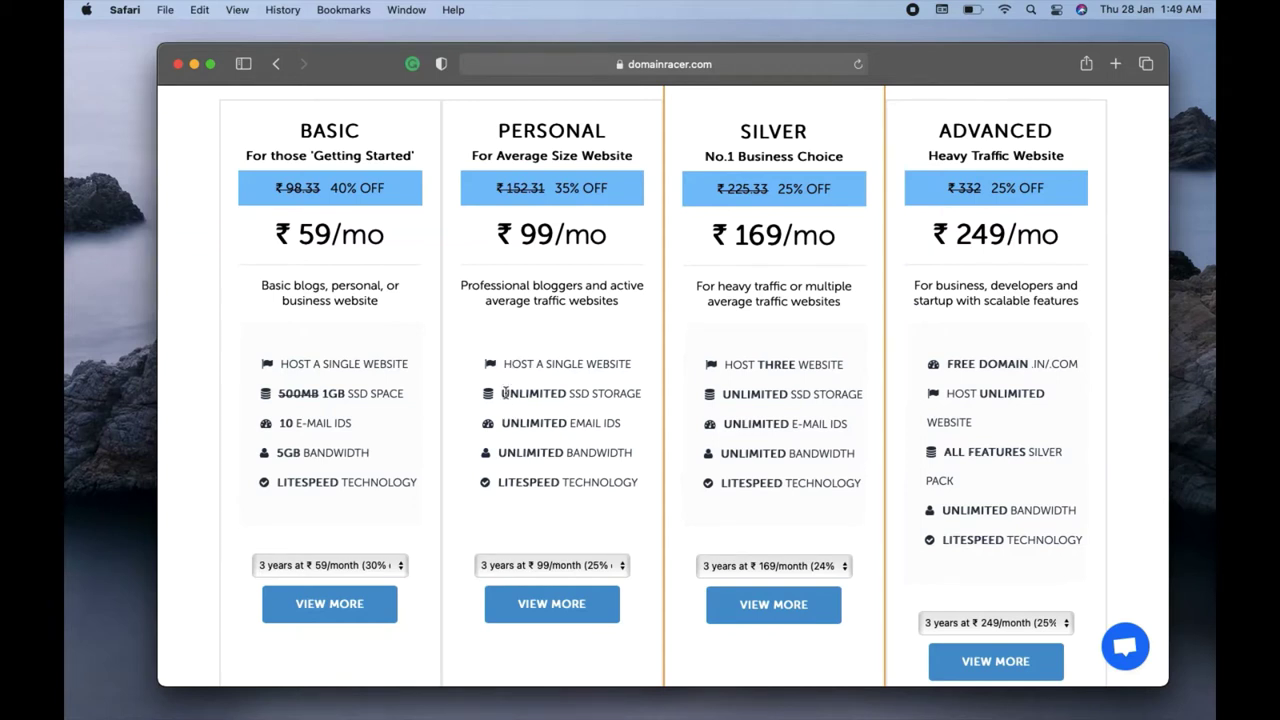
{"action": "left_click_drag", "start_coordinate": [504, 393], "coordinate": [643, 398]}
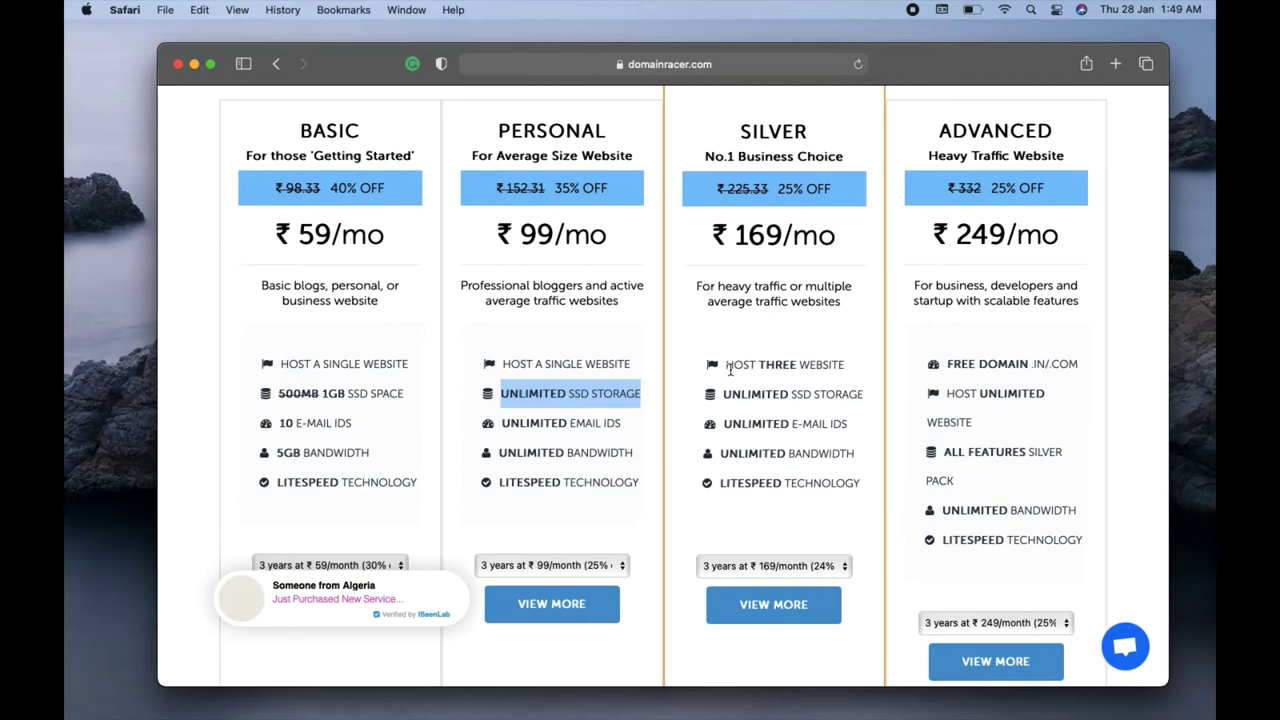
- Highlight Silver and Advanced feature lines, then choose VIEW MORE on the ₹249 Advanced plan
{"action": "left_click_drag", "start_coordinate": [726, 364], "coordinate": [862, 359]}
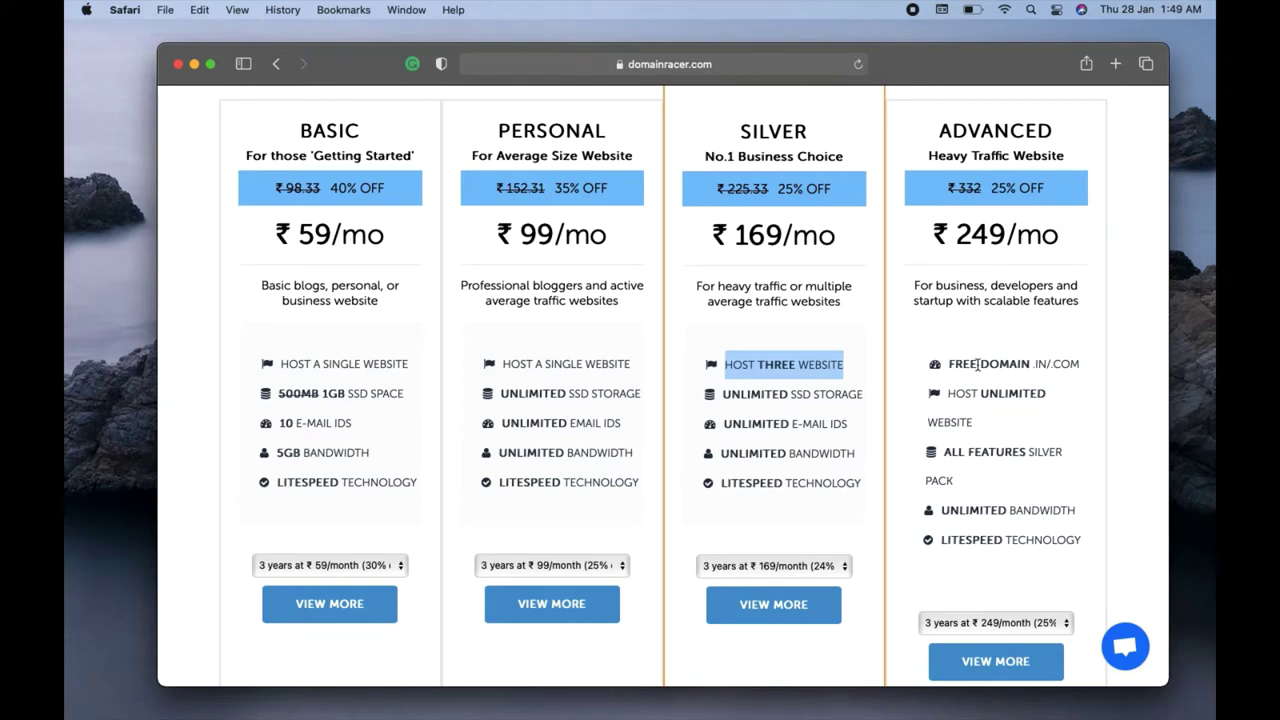
{"action": "left_click", "coordinate": [952, 395]}
{"action": "left_click_drag", "start_coordinate": [952, 395], "coordinate": [1066, 452]}
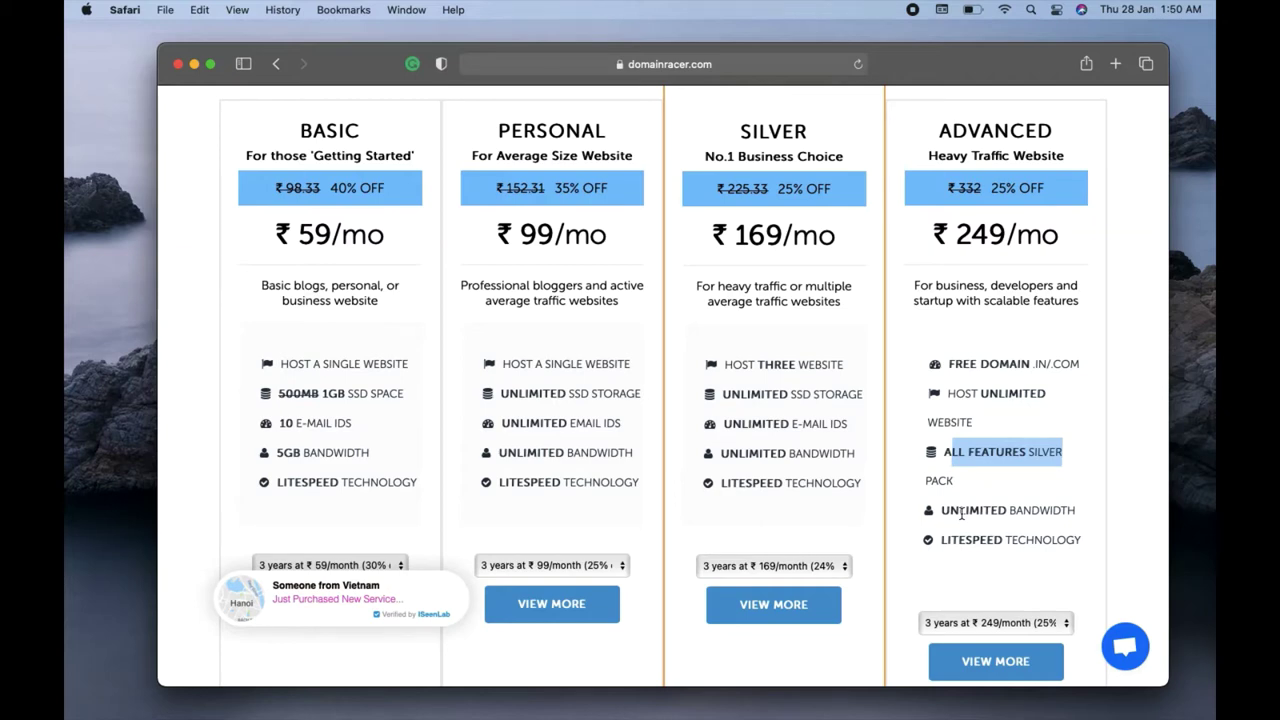
{"action": "left_click", "coordinate": [191, 411]}
{"action": "mouse_move", "coordinate": [290, 716]}
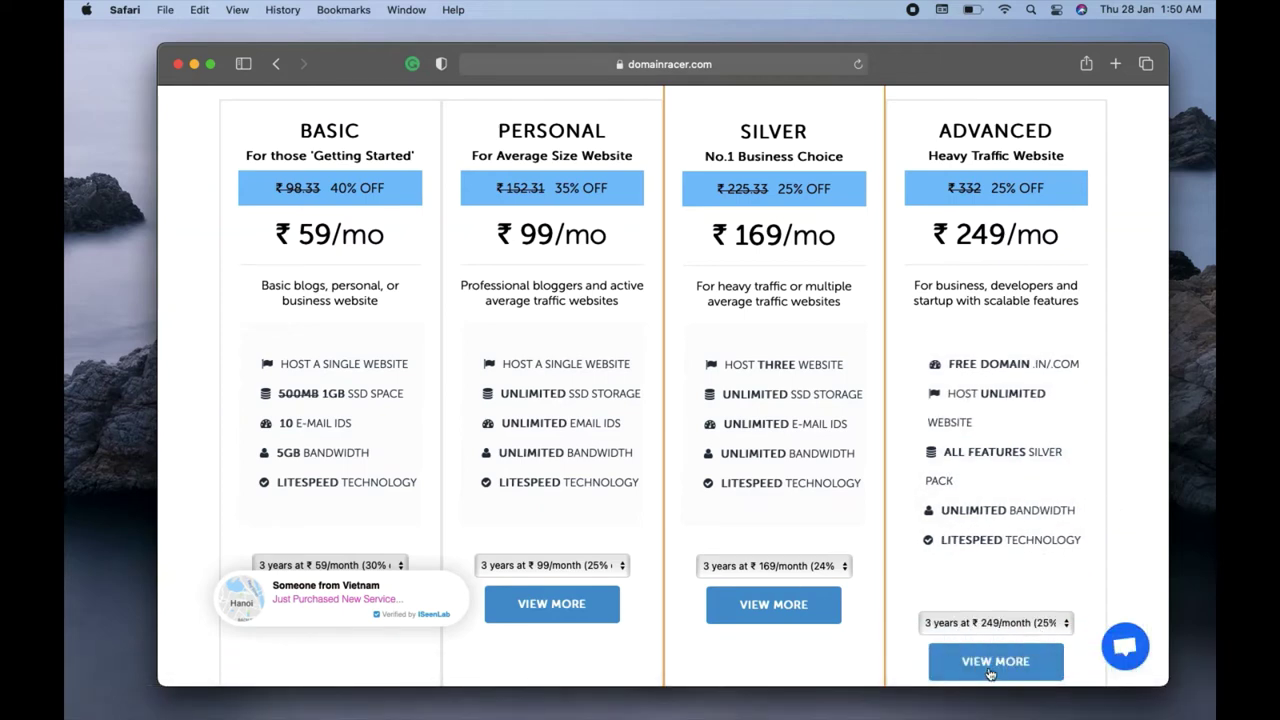
{"action": "left_click", "coordinate": [990, 672]}
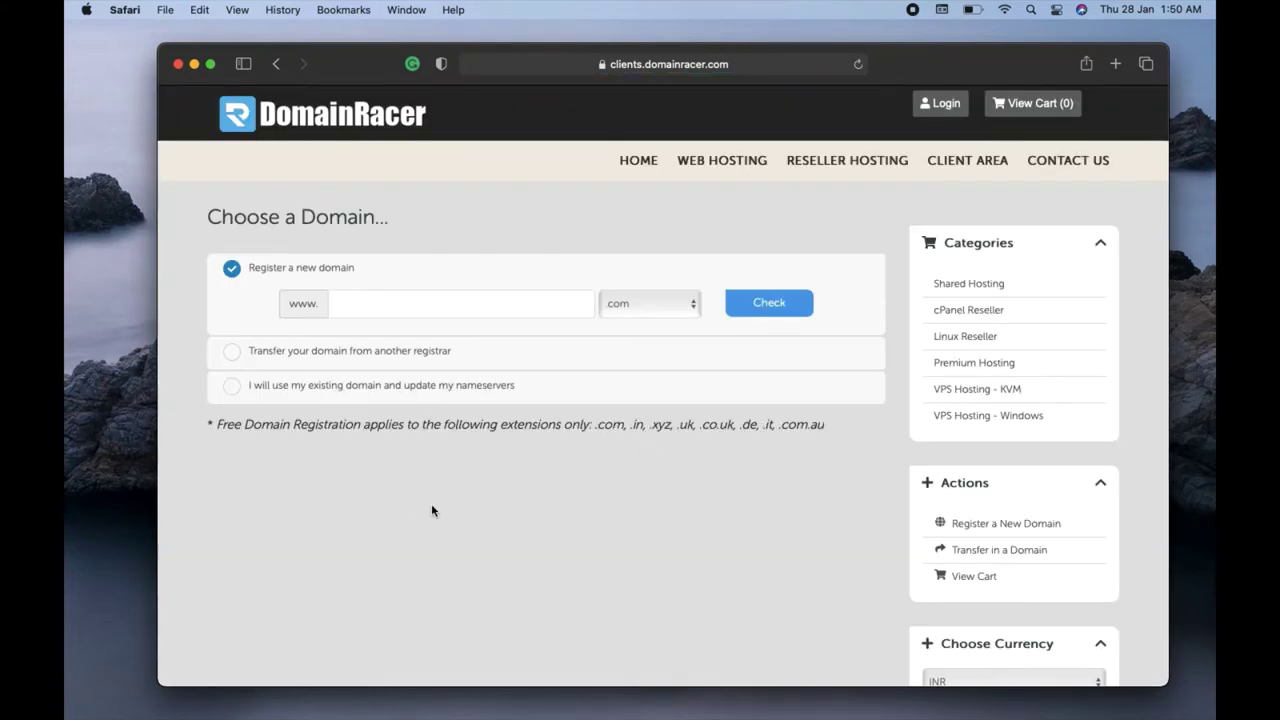
- Enter pizaaonline as the new domain name and keep the .com extension
{"action": "left_click", "coordinate": [389, 310]}
{"action": "type", "text": "pizaa"}
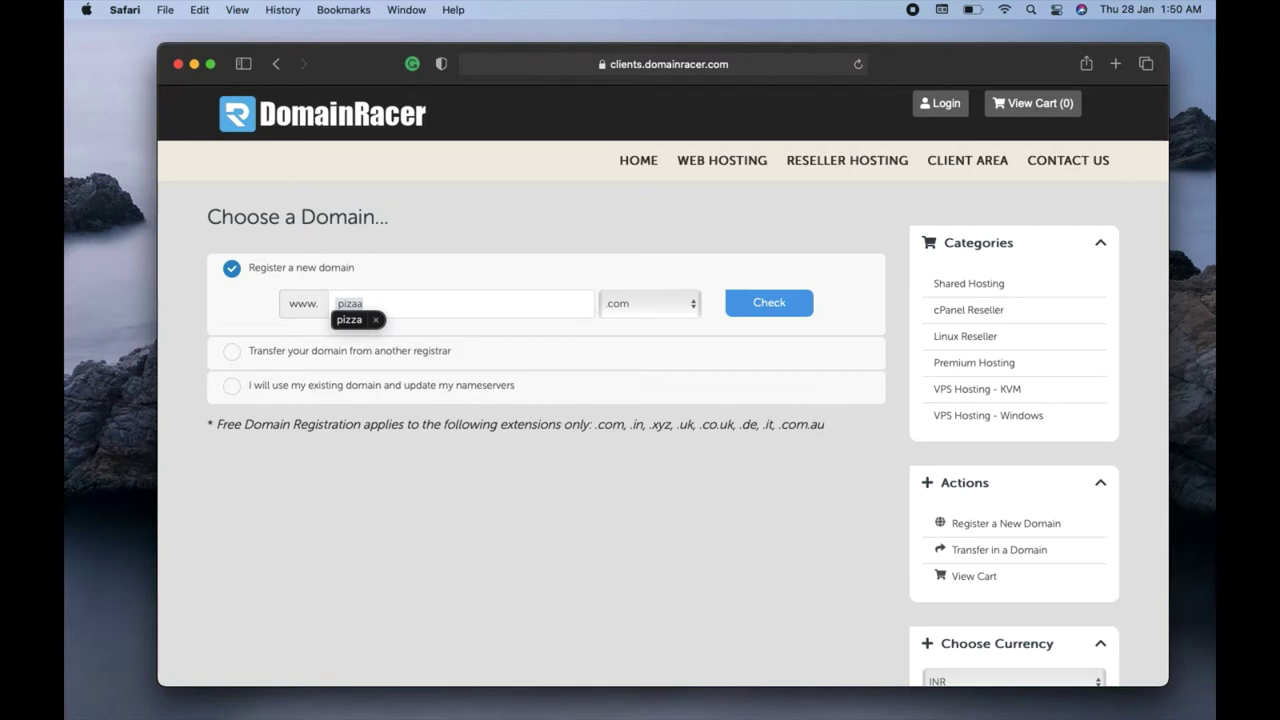
{"action": "type", "text": "onlin"}
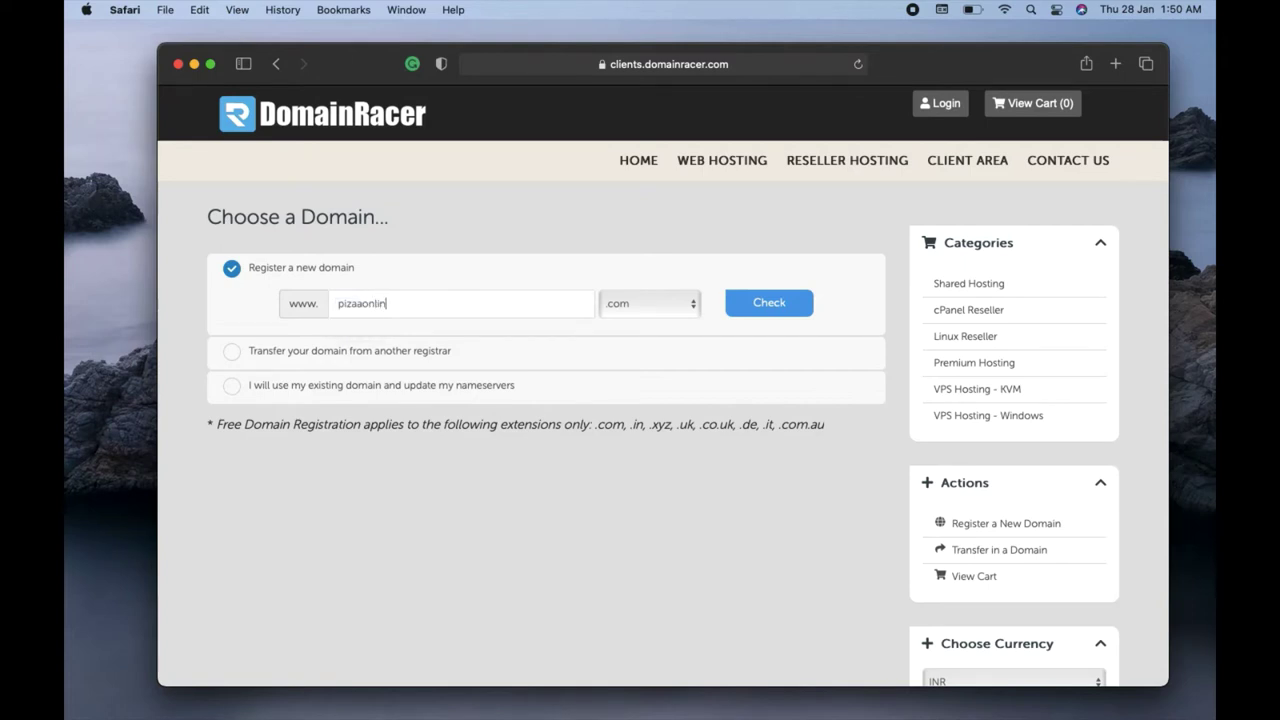
{"action": "type", "text": "e"}
{"action": "left_click", "coordinate": [644, 310]}
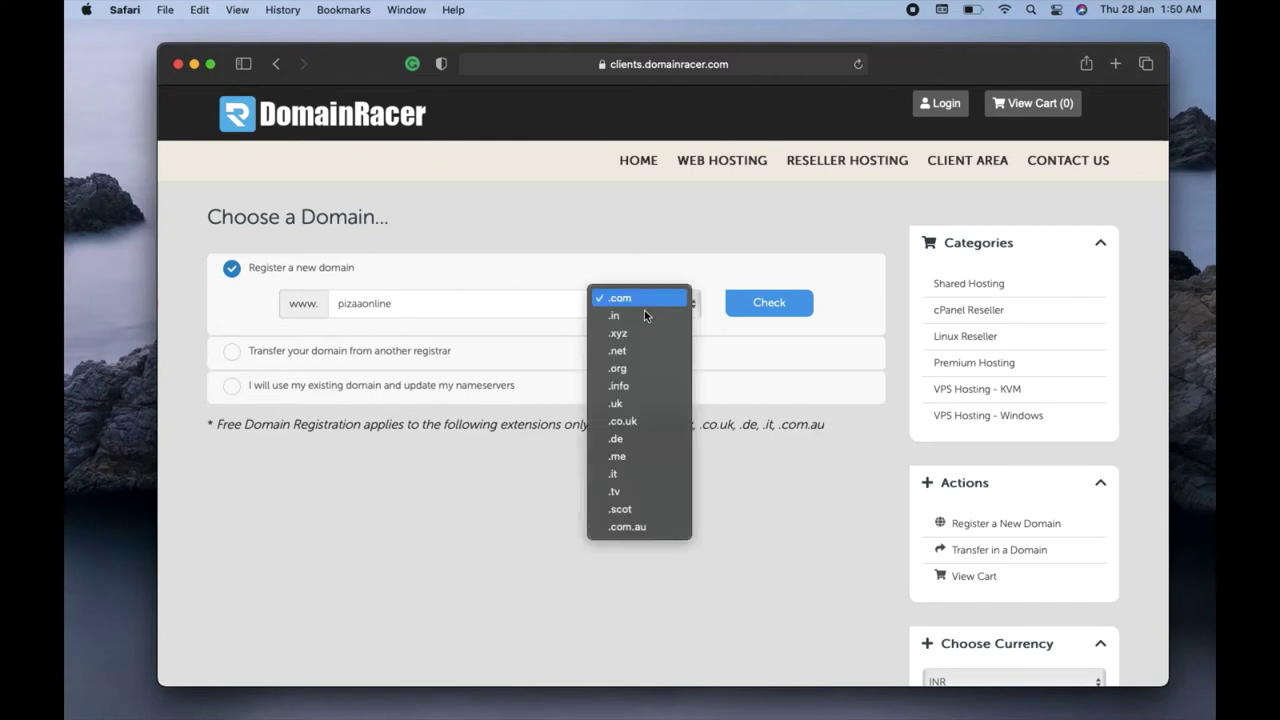
{"action": "left_click", "coordinate": [620, 207]}
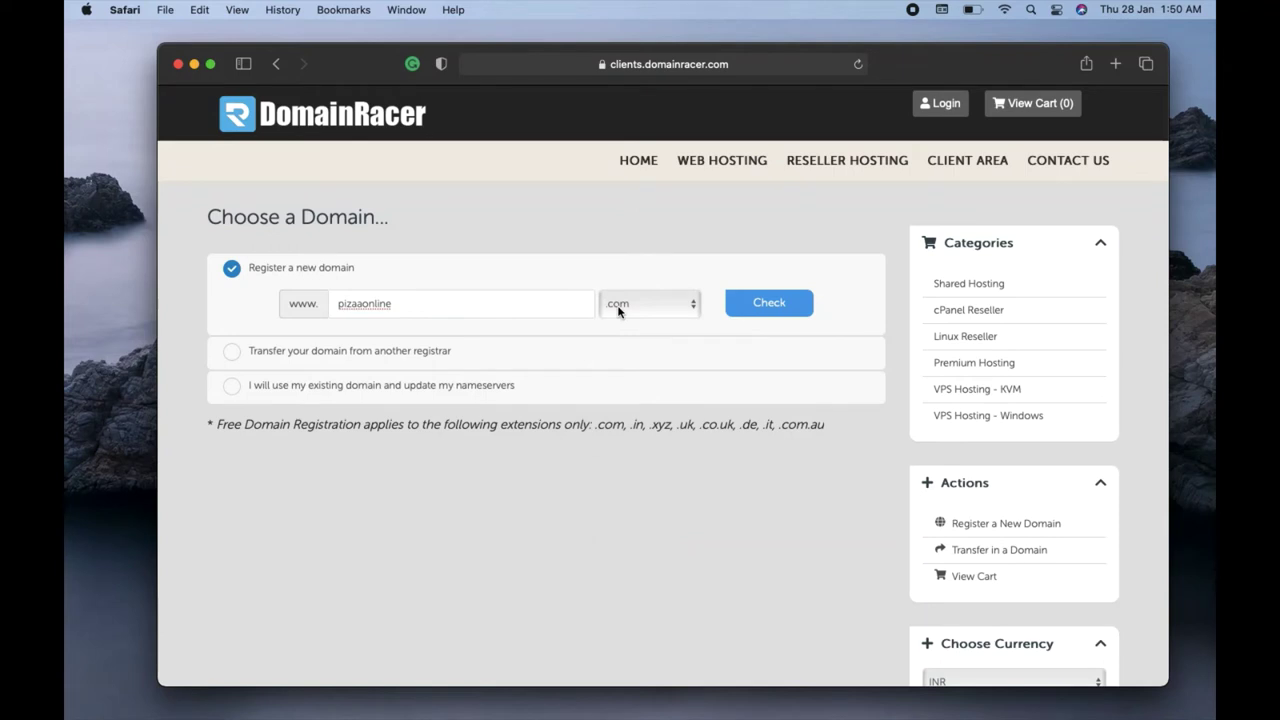
- Confirm pizaaonline.com is available at ₹599.00 and continue to the Advanced plan's Configure page
{"action": "left_click", "coordinate": [759, 310]}
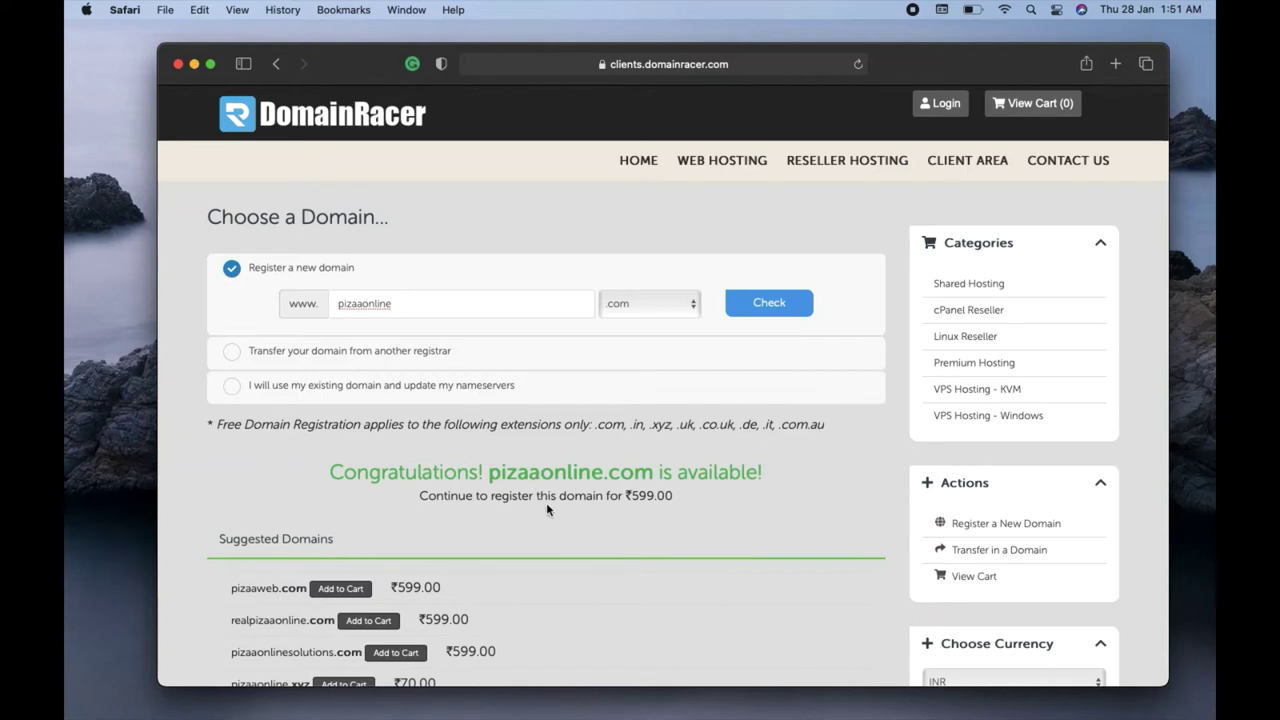
{"action": "scroll", "coordinate": [546, 502], "scroll_direction": "down", "scroll_amount": 3}
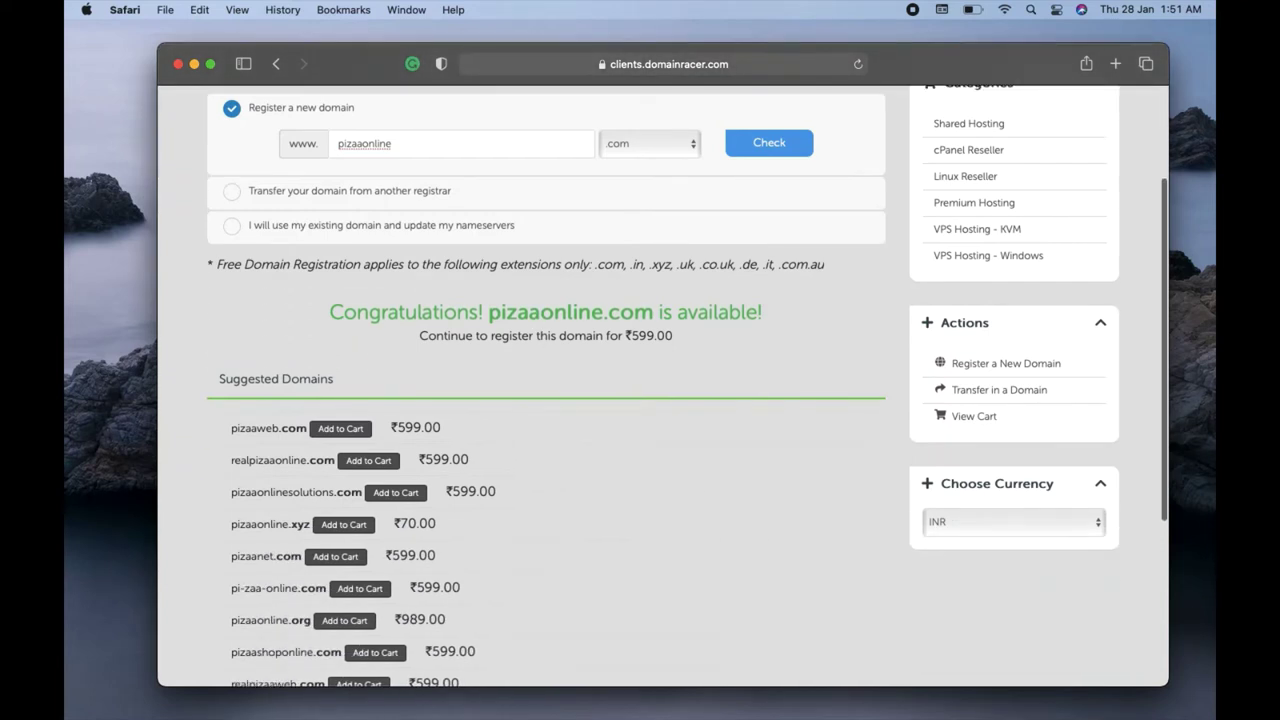
{"action": "scroll", "coordinate": [547, 667], "scroll_direction": "down", "scroll_amount": 4}
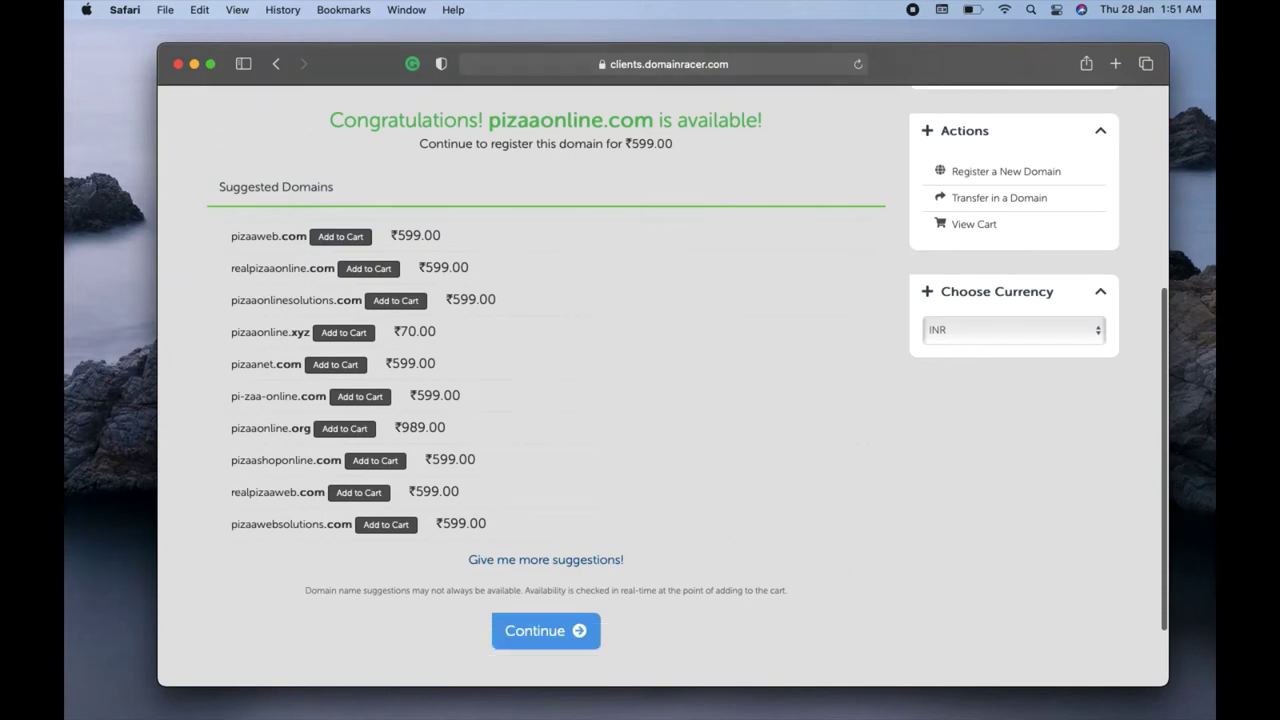
{"action": "left_click", "coordinate": [533, 636]}
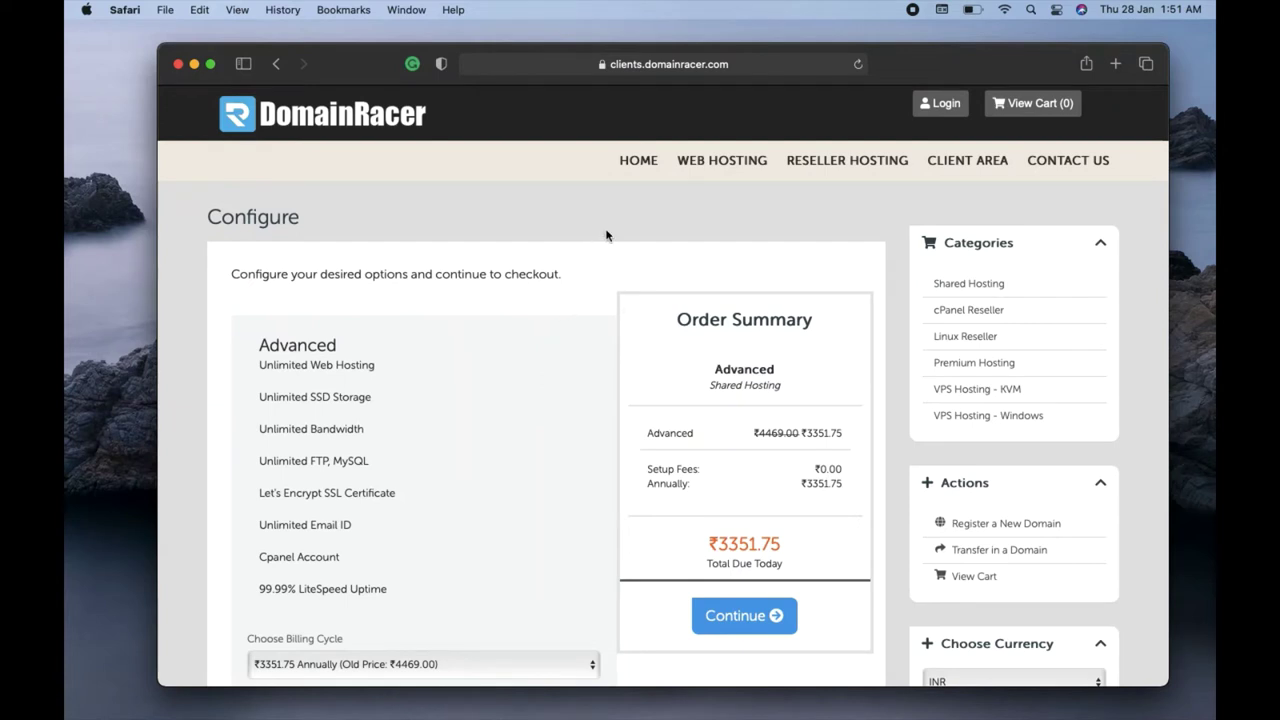
{"action": "scroll", "coordinate": [606, 235], "scroll_direction": "down", "scroll_amount": 3}
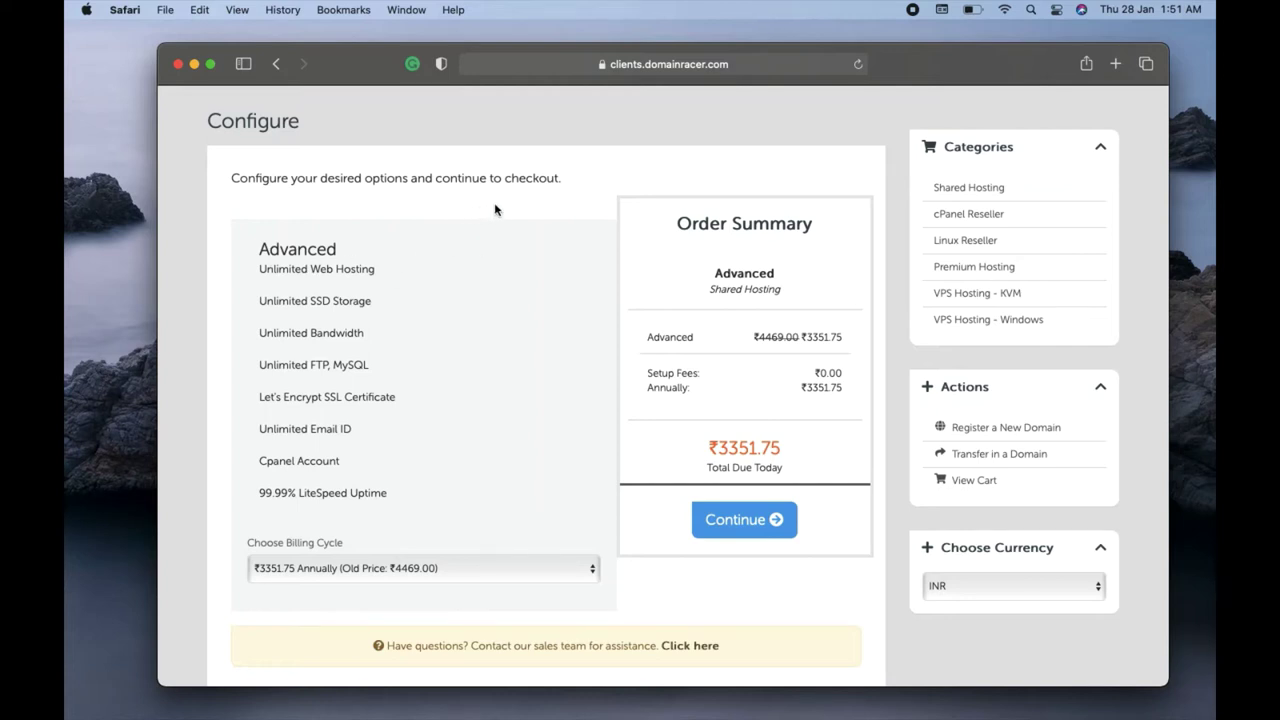
{"action": "scroll", "coordinate": [494, 209], "scroll_direction": "down", "scroll_amount": 1}
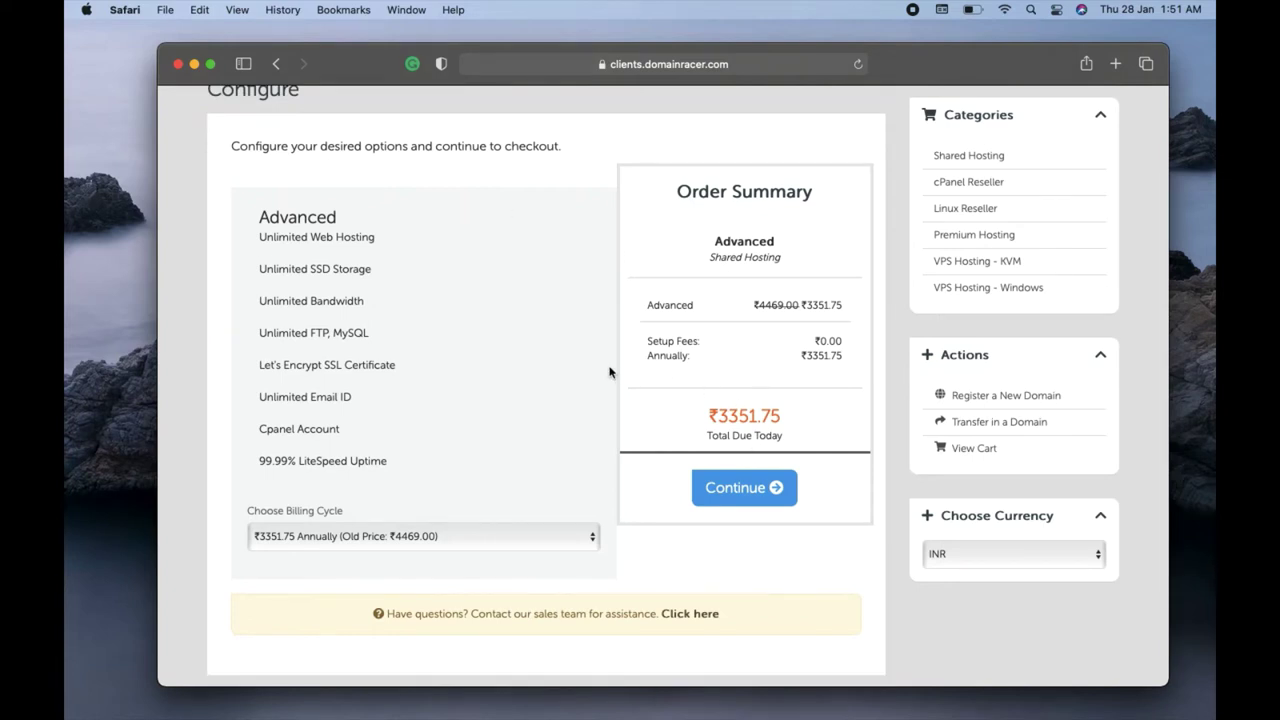
- Continue from the Order Summary to pizaaonline.com's Domains Configuration page
{"action": "left_click", "coordinate": [738, 501]}
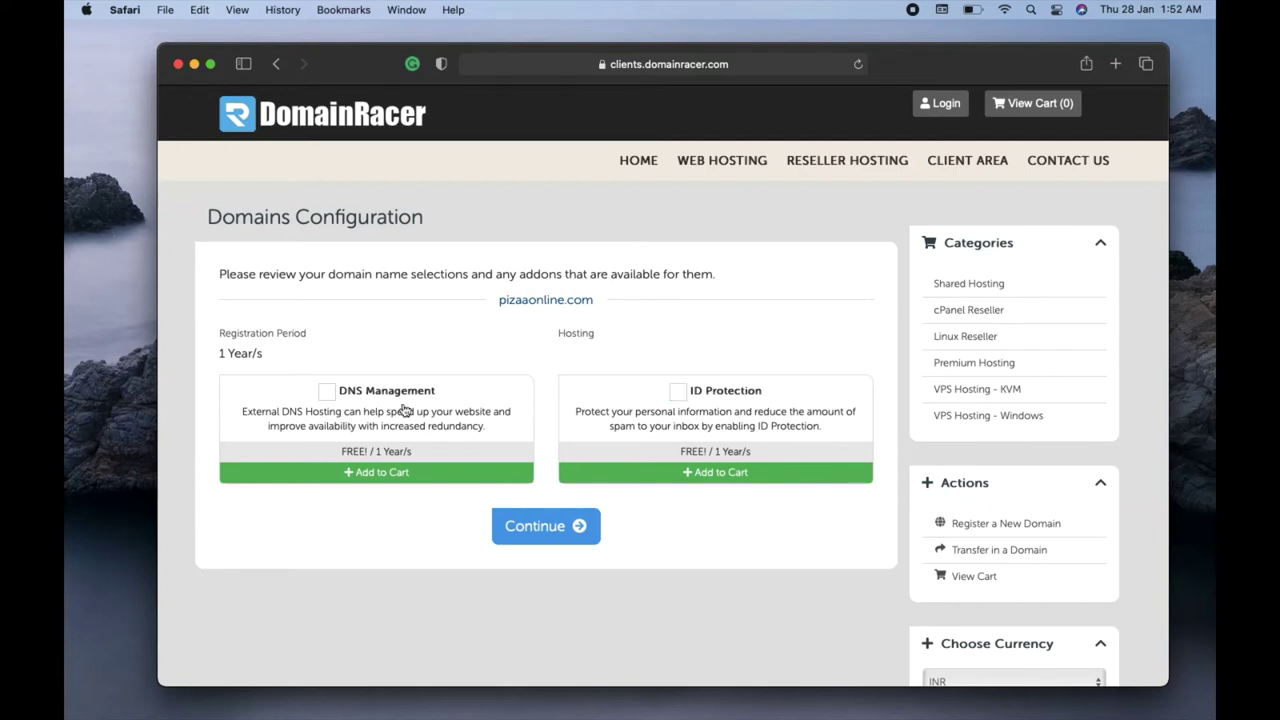
- Skip DNS Management and ID Protection and continue to Review & Checkout
{"action": "left_click", "coordinate": [535, 536]}
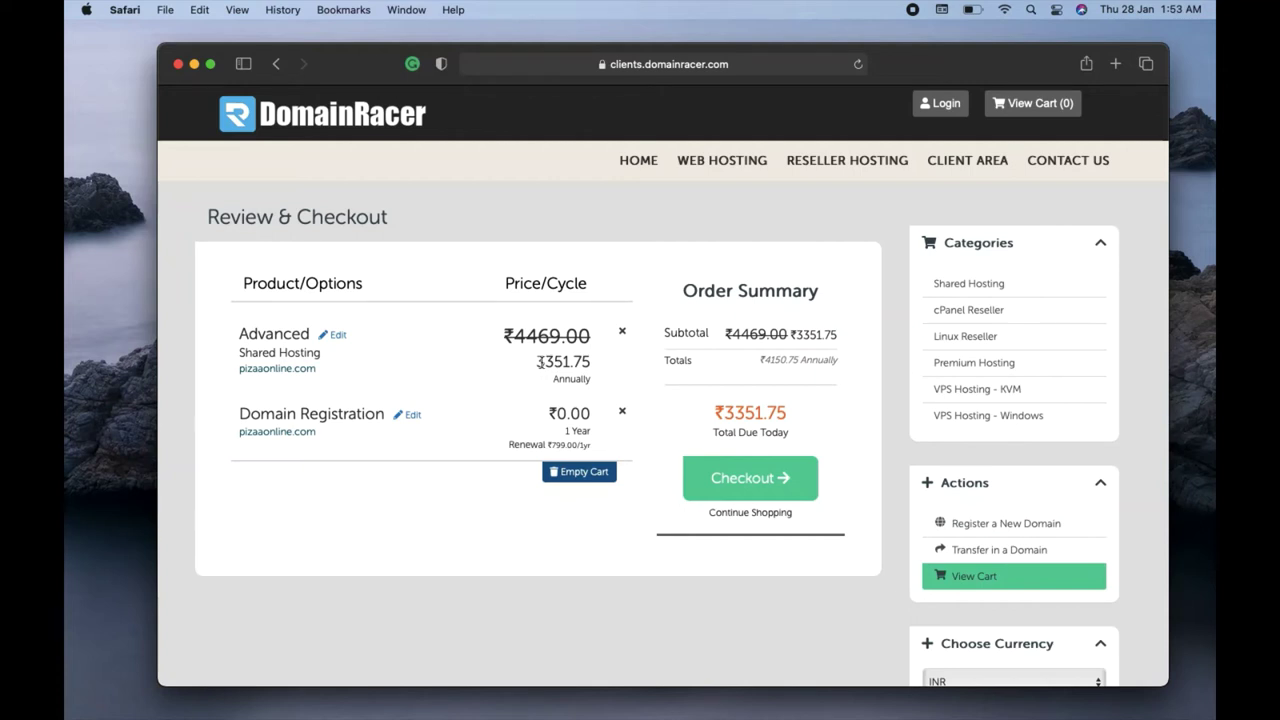
- Go to Checkout and review its personal, billing, security and payment sections showing ₹3351.75 due
{"action": "left_click", "coordinate": [750, 479]}
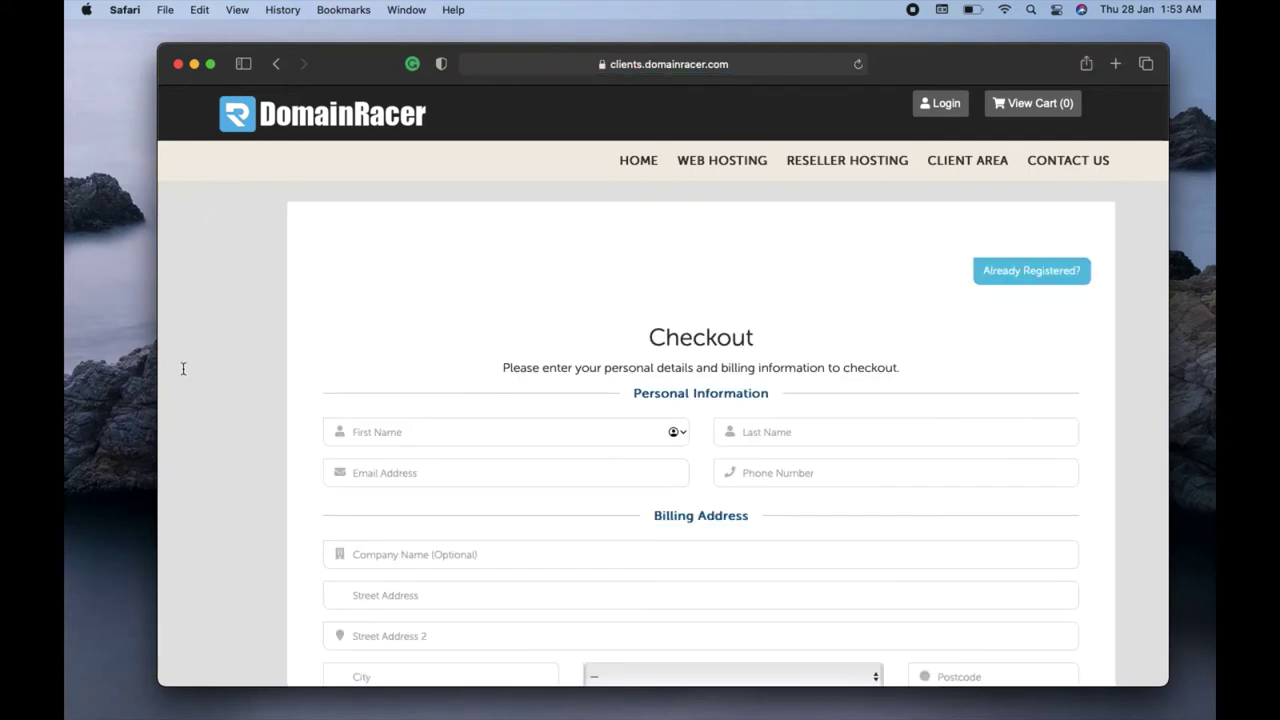
{"action": "scroll", "coordinate": [181, 347], "scroll_direction": "down", "scroll_amount": 5}
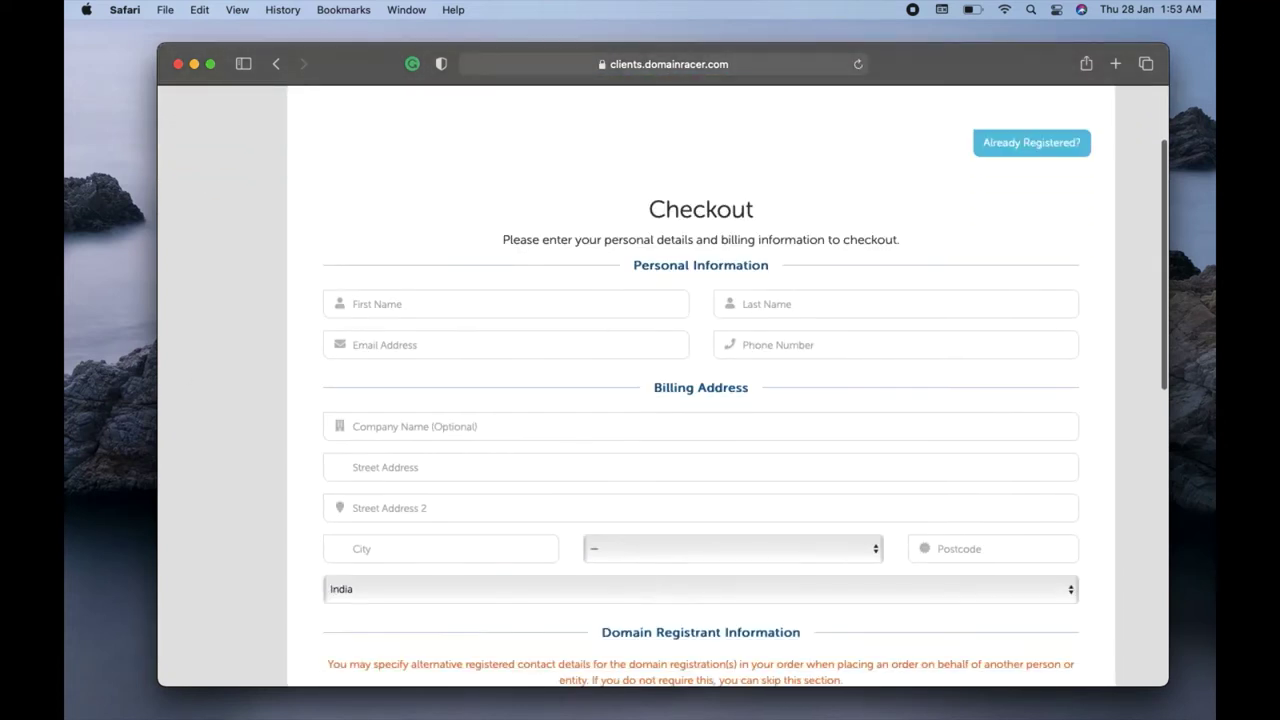
{"action": "scroll", "coordinate": [663, 386], "scroll_direction": "down", "scroll_amount": 10}
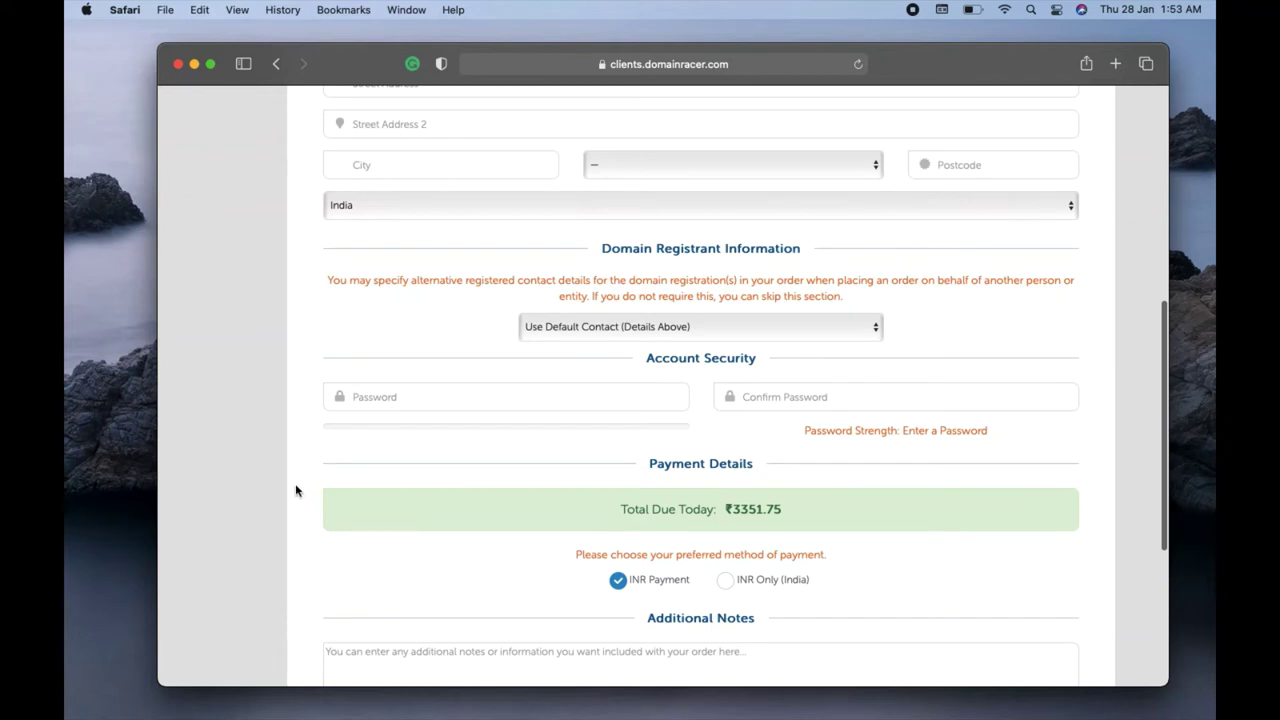
{"action": "scroll", "coordinate": [295, 485], "scroll_direction": "down", "scroll_amount": 2}
{"action": "scroll", "coordinate": [433, 492], "scroll_direction": "down", "scroll_amount": 3}
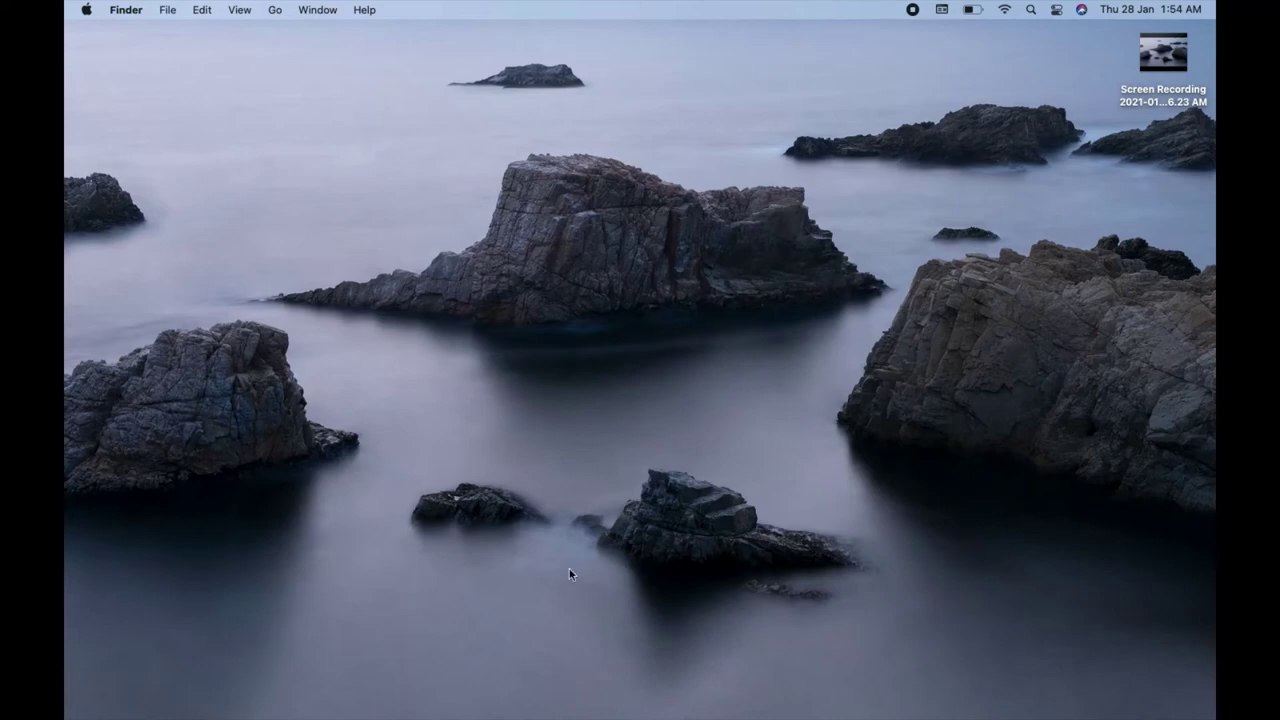
- Open a Safari window and go to server181.iseencloud.com:2083/ using the address suggestion
{"action": "mouse_move", "coordinate": [335, 718]}
{"action": "left_click", "coordinate": [205, 662]}
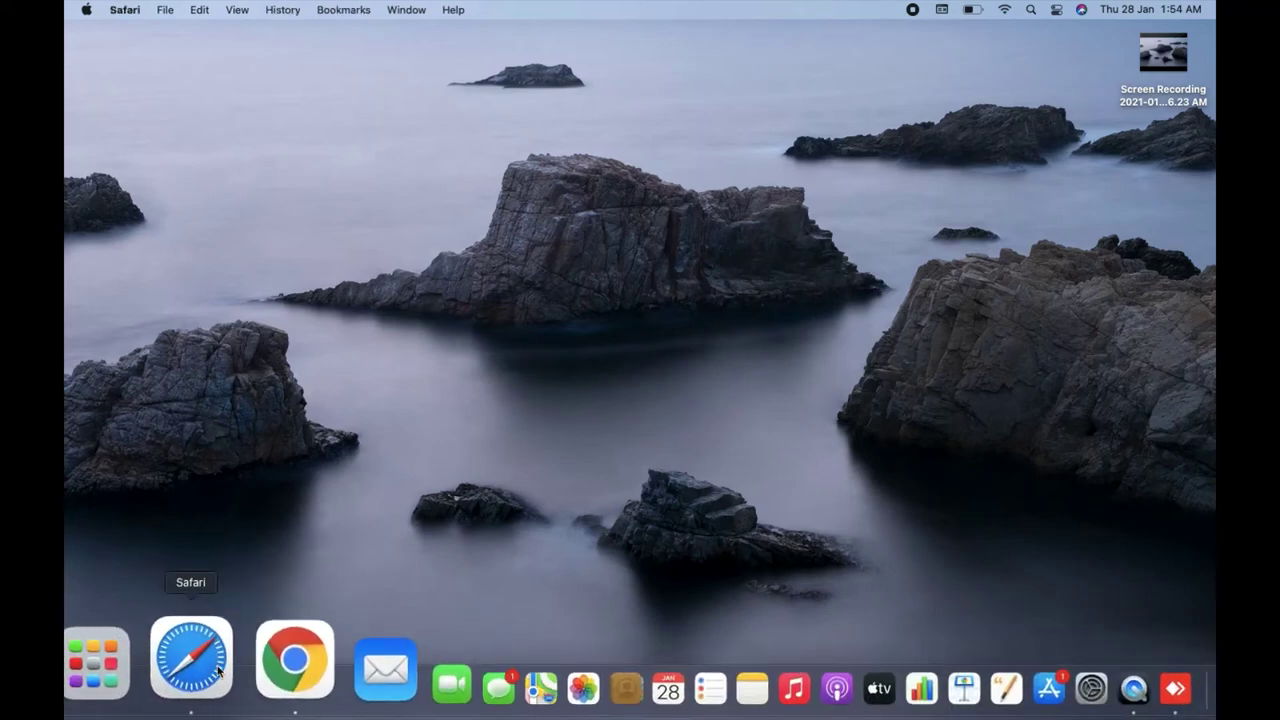
{"action": "left_click", "coordinate": [201, 323]}
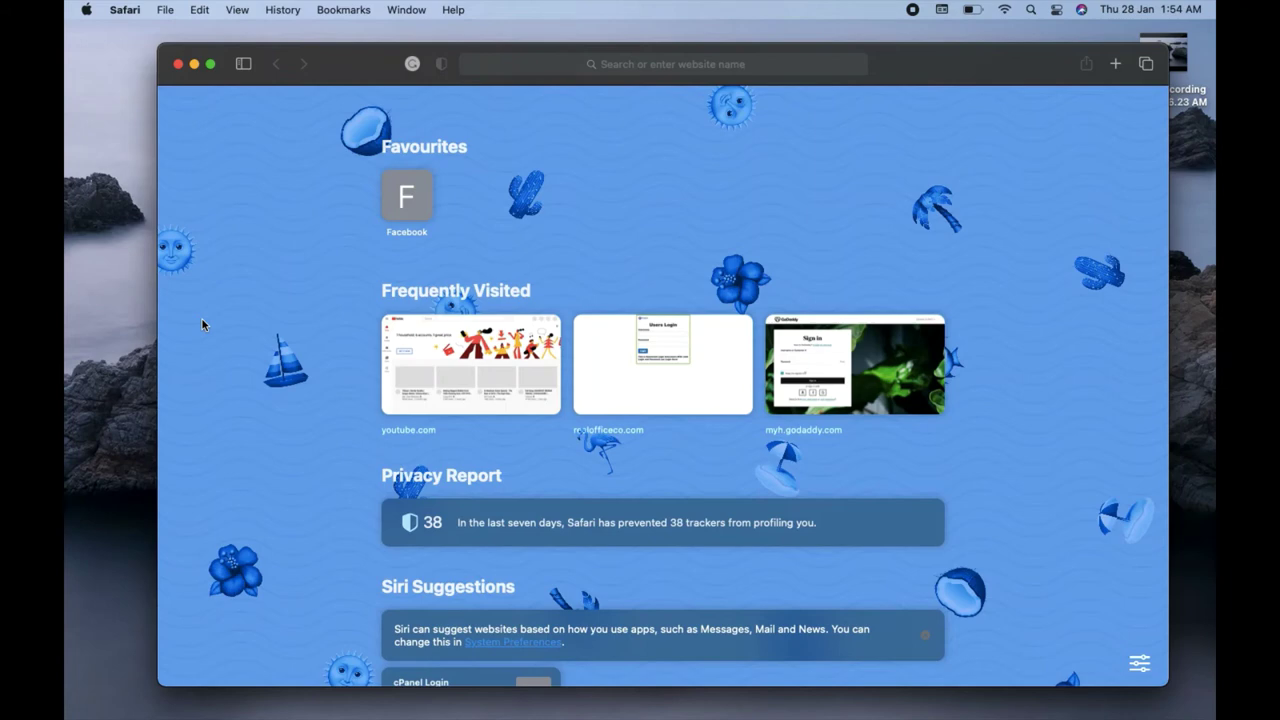
{"action": "left_click", "coordinate": [635, 67]}
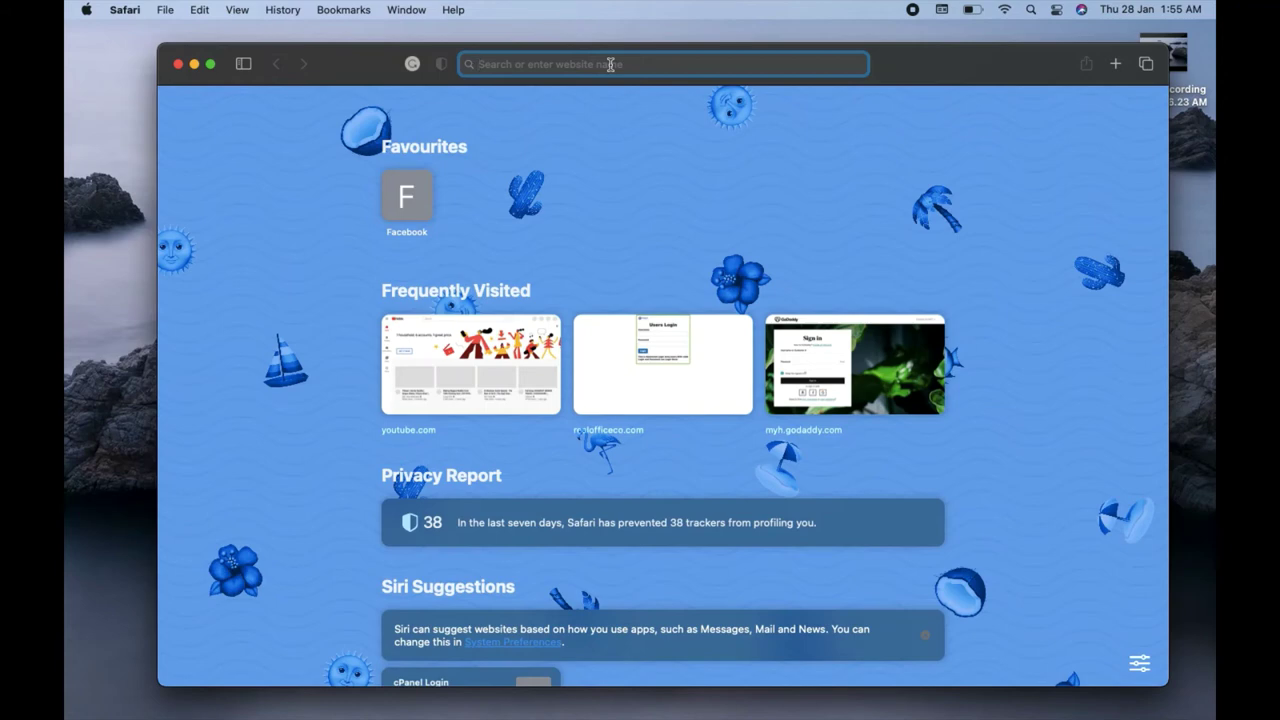
{"action": "type", "text": "server181.iseencloud.com:2083"}
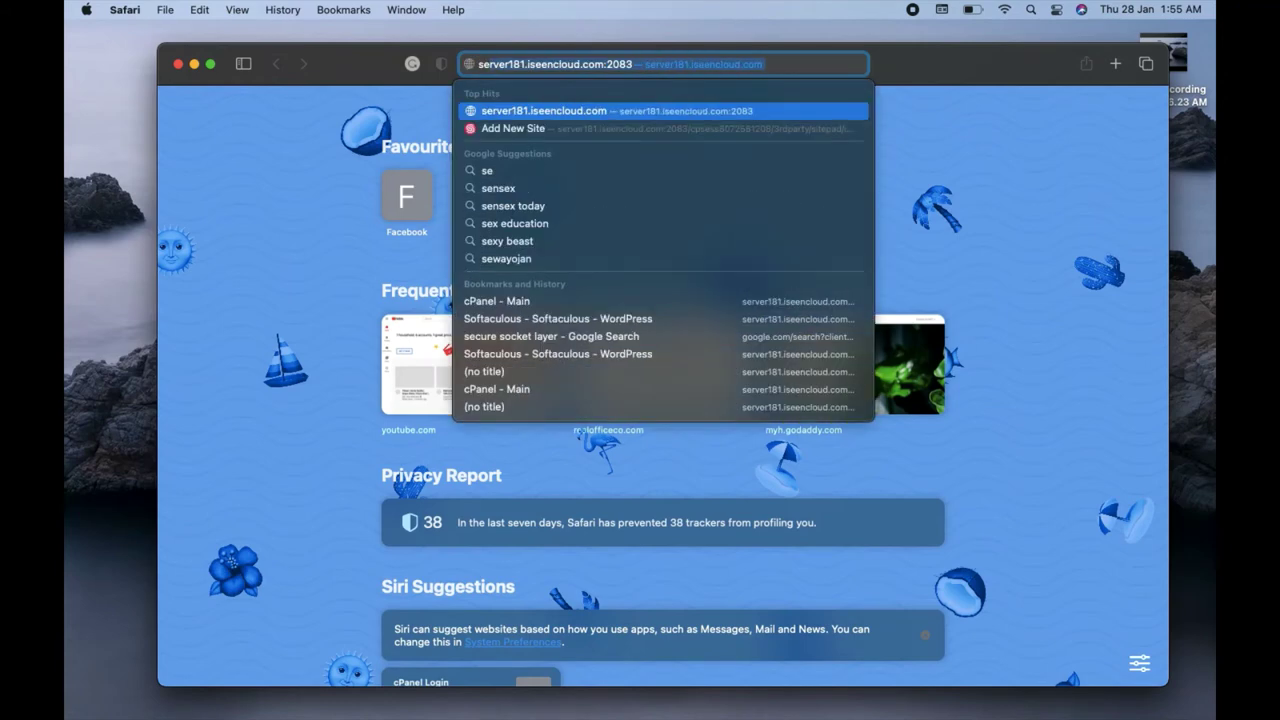
{"action": "key", "text": "Right"}
{"action": "type", "text": "/"}
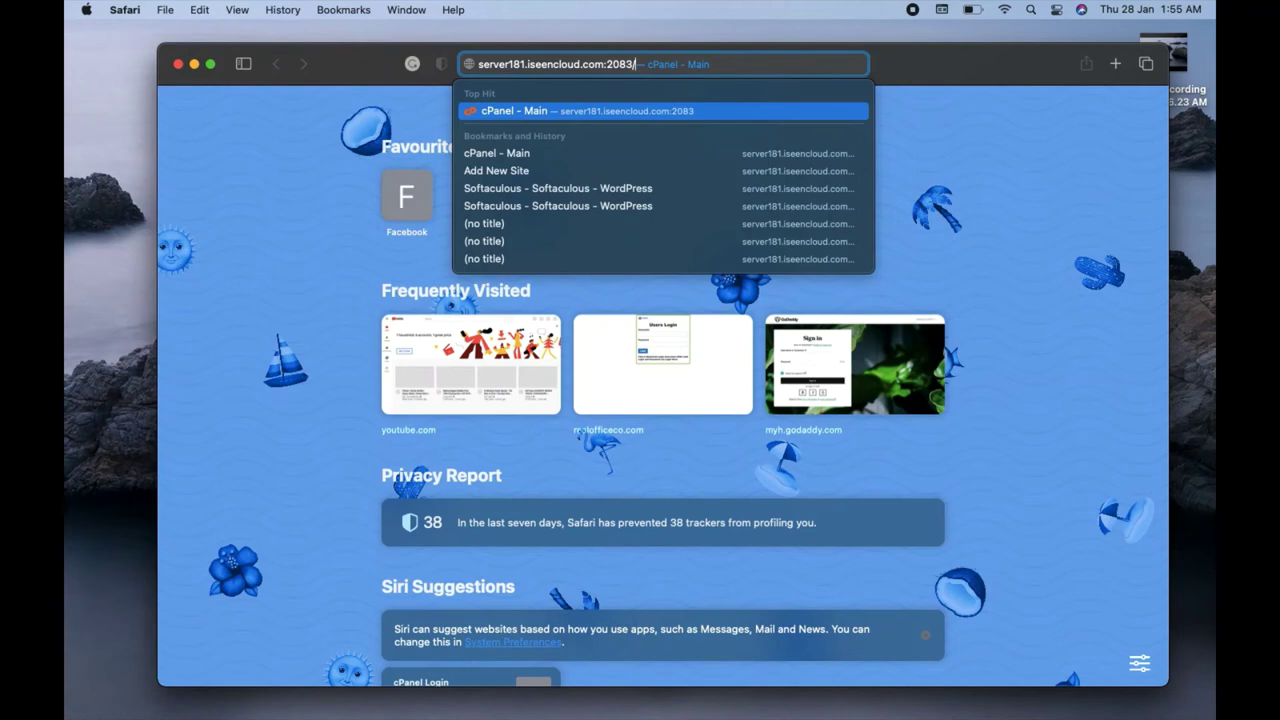
{"action": "key", "text": "Return"}
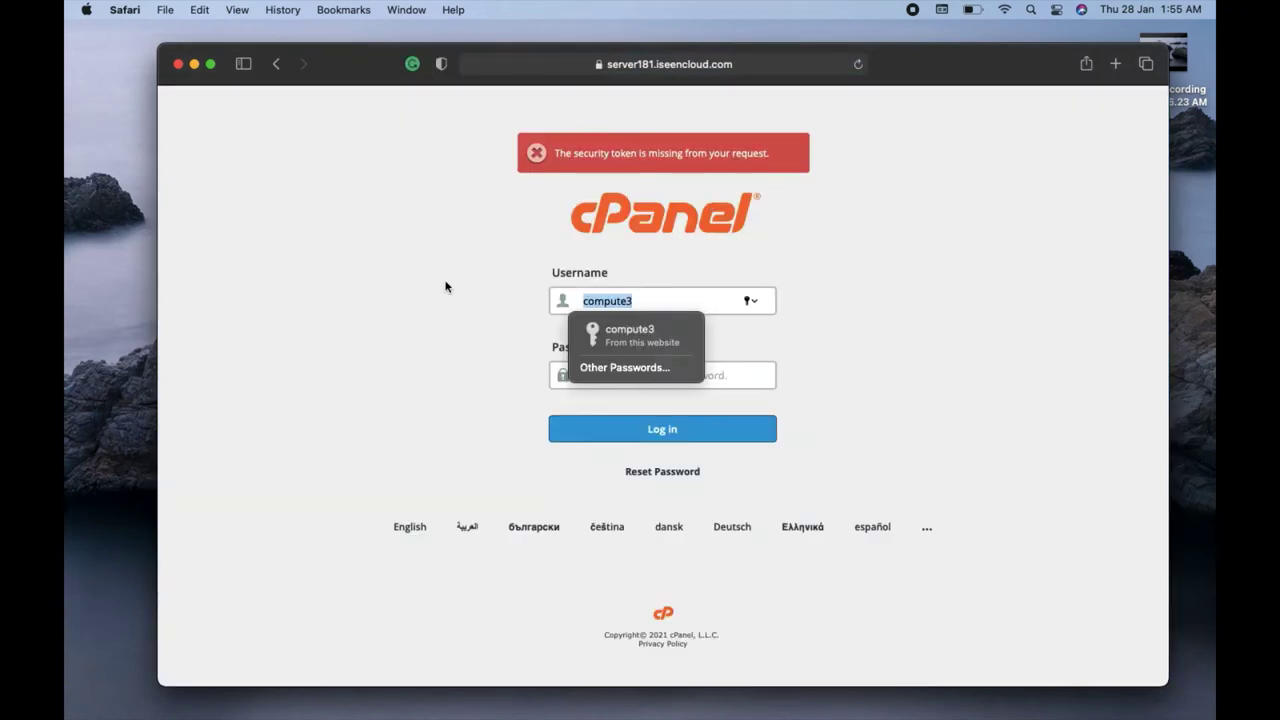
- Fill the cPanel password from Safari's saved credentials and log in
{"action": "left_click", "coordinate": [446, 285]}
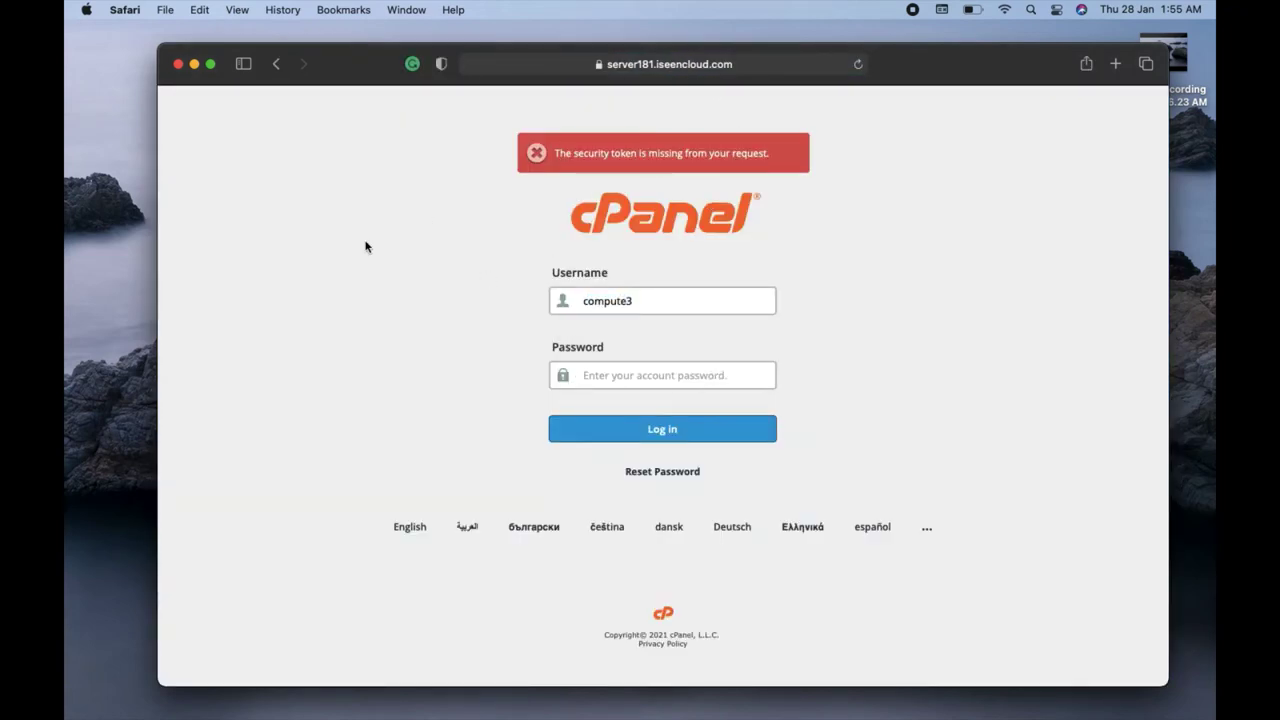
{"action": "left_click", "coordinate": [604, 373]}
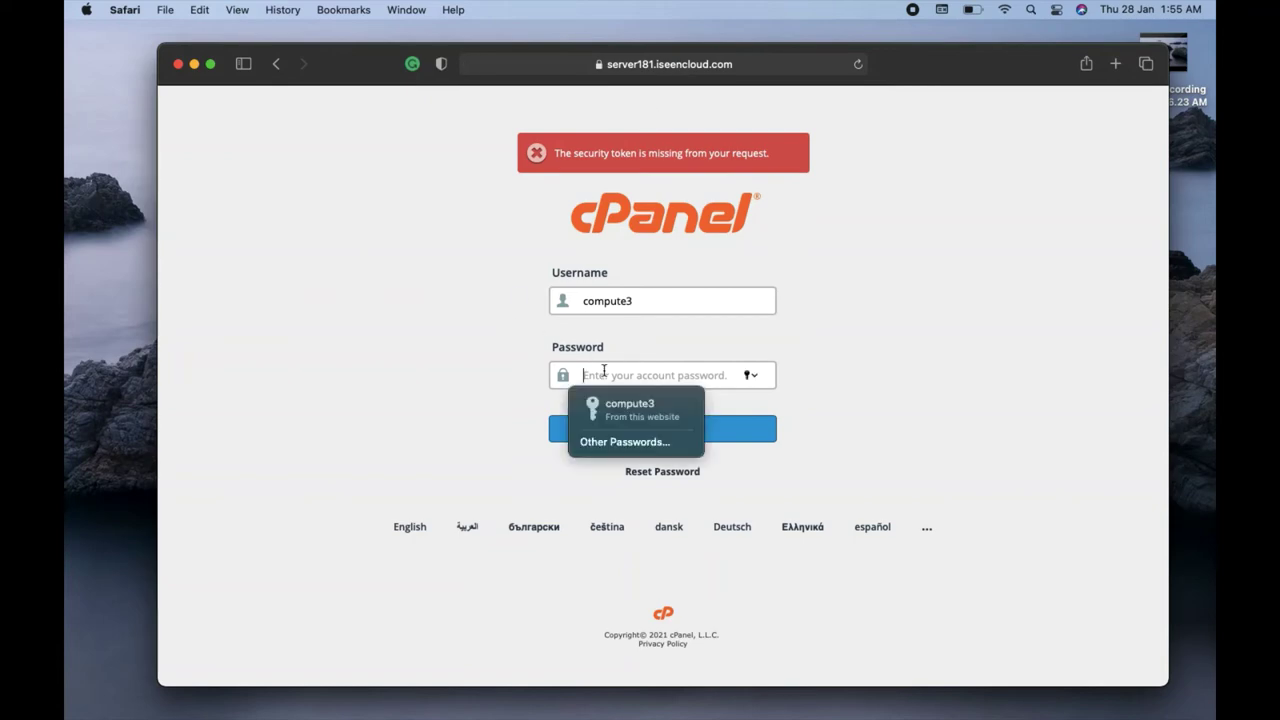
{"action": "left_click", "coordinate": [612, 405]}
{"action": "left_click", "coordinate": [645, 429]}
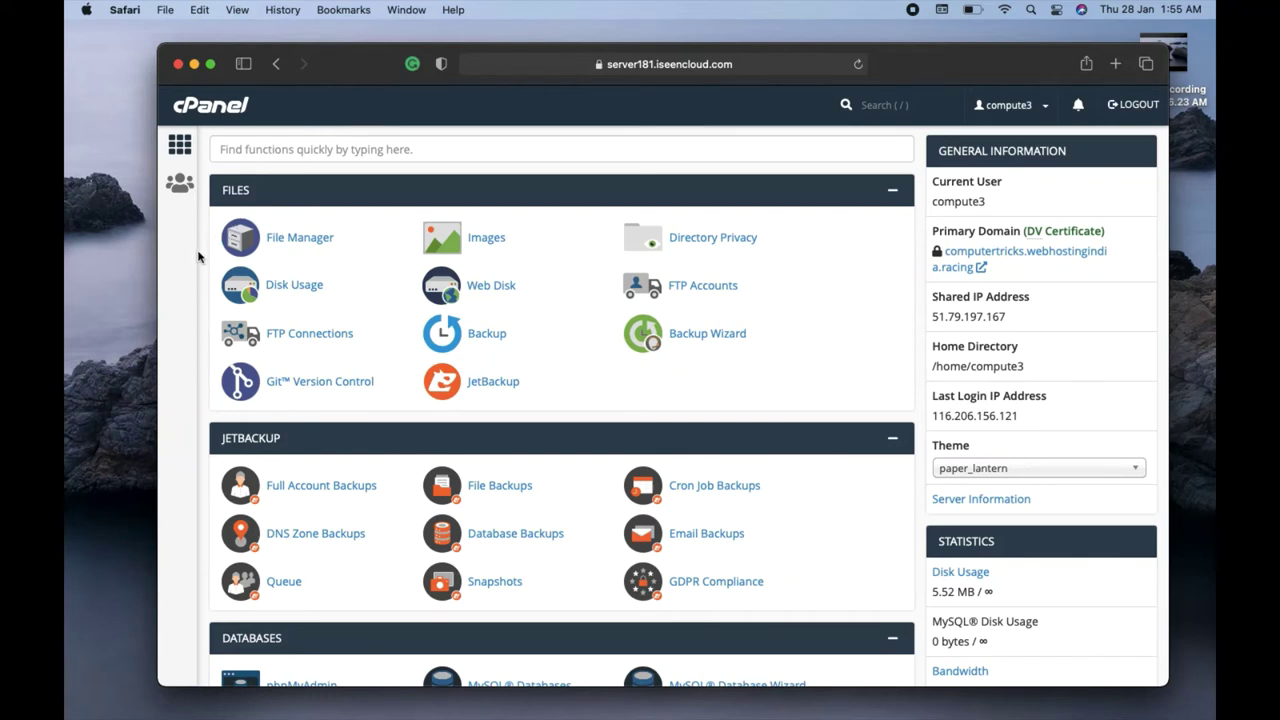
- Scroll the cPanel dashboard down to the Softaculous Apps Installer with WordPress, Joomla and phpBB
{"action": "scroll", "coordinate": [198, 257], "scroll_direction": "down", "scroll_amount": 10}
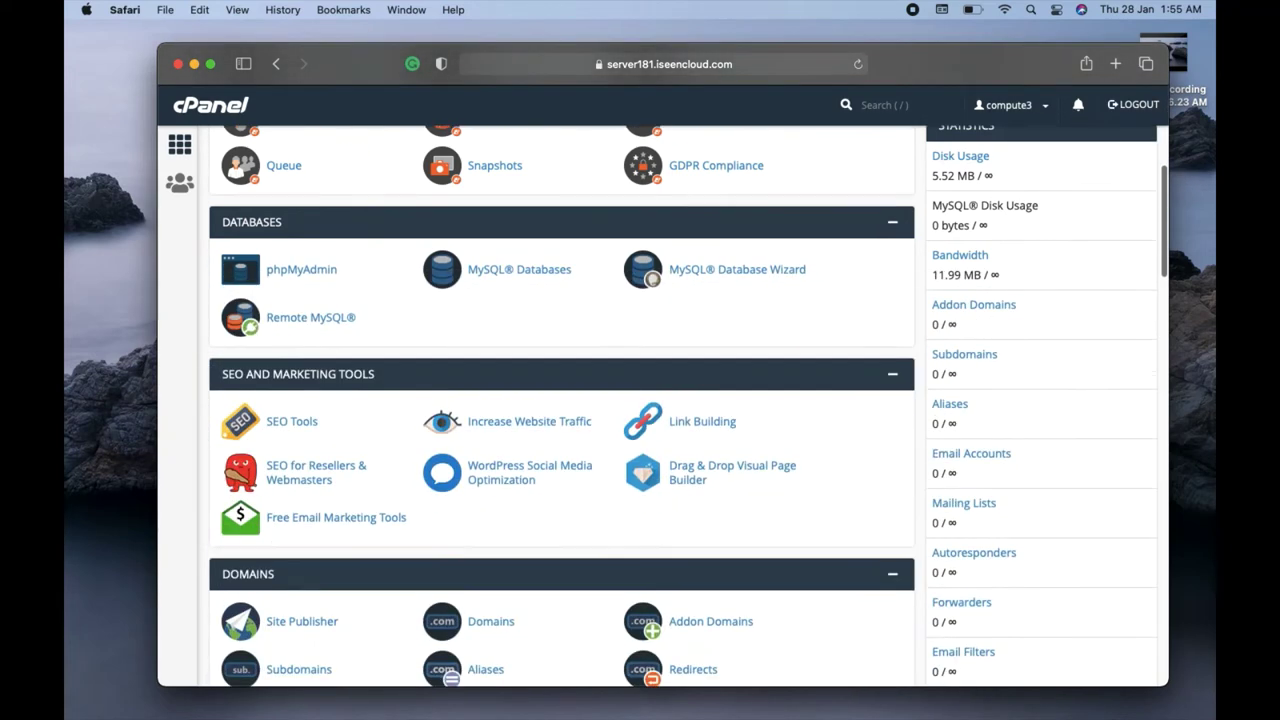
{"action": "scroll", "coordinate": [243, 532], "scroll_direction": "down", "scroll_amount": 13}
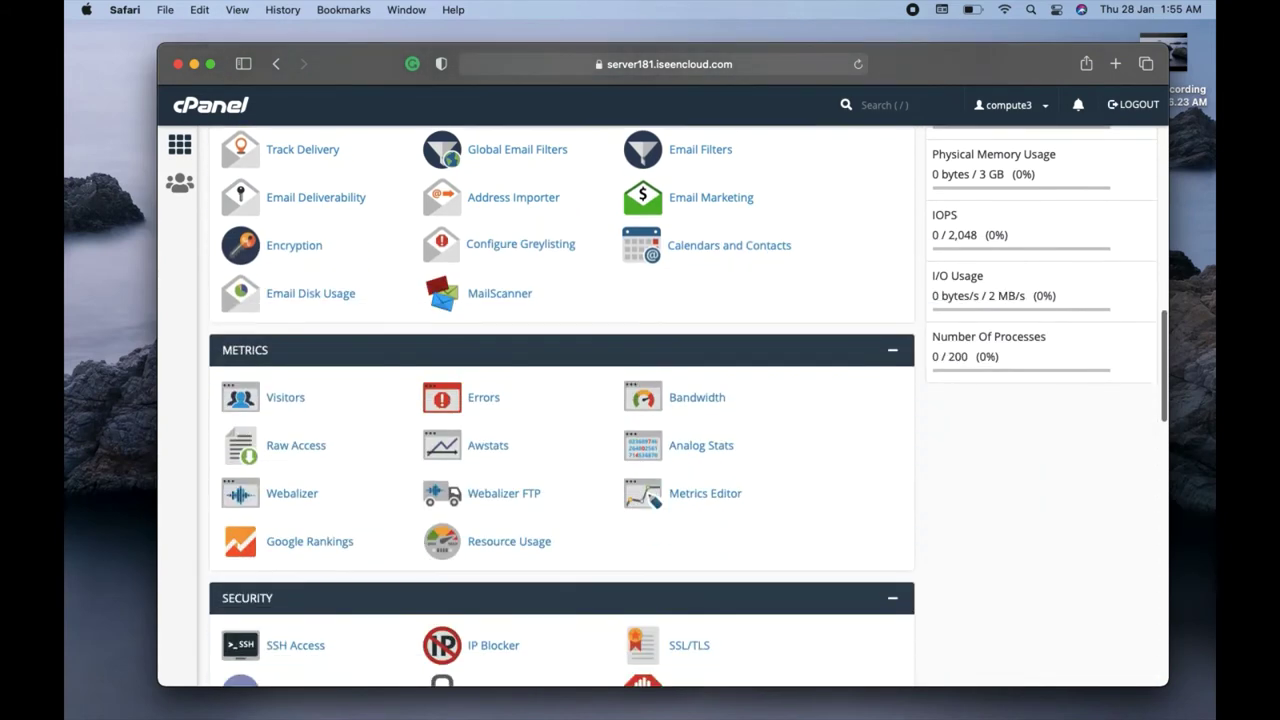
{"action": "scroll", "coordinate": [560, 400], "scroll_direction": "down", "scroll_amount": 10}
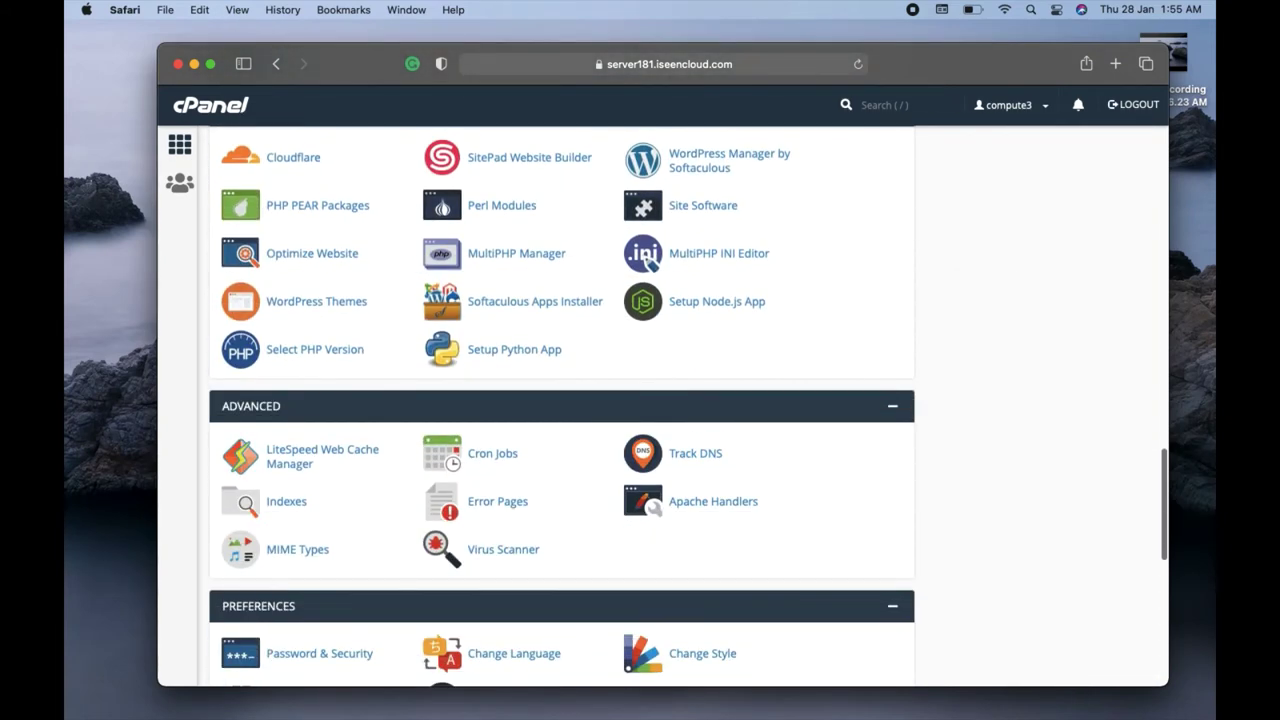
{"action": "scroll", "coordinate": [560, 400], "scroll_direction": "down", "scroll_amount": 10}
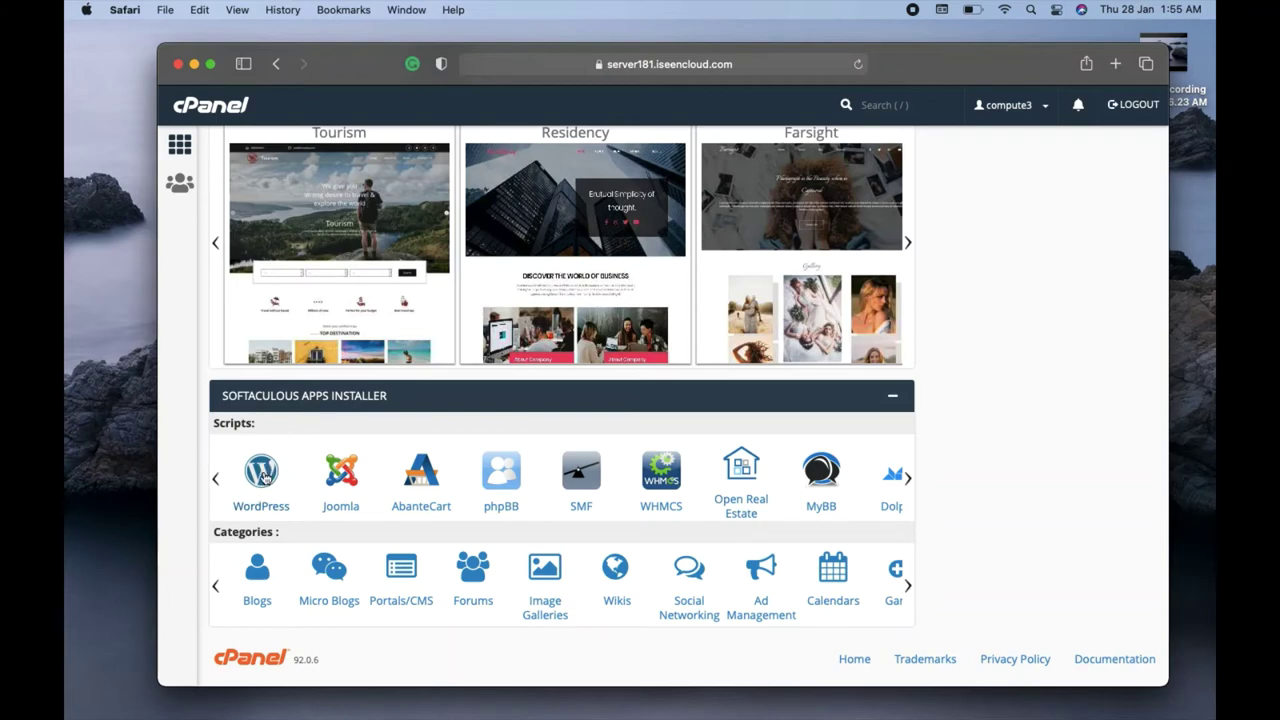
- Open the WordPress script and review its overview, versions up to 5.6 and 49.51 MB space
{"action": "left_click", "coordinate": [264, 481]}
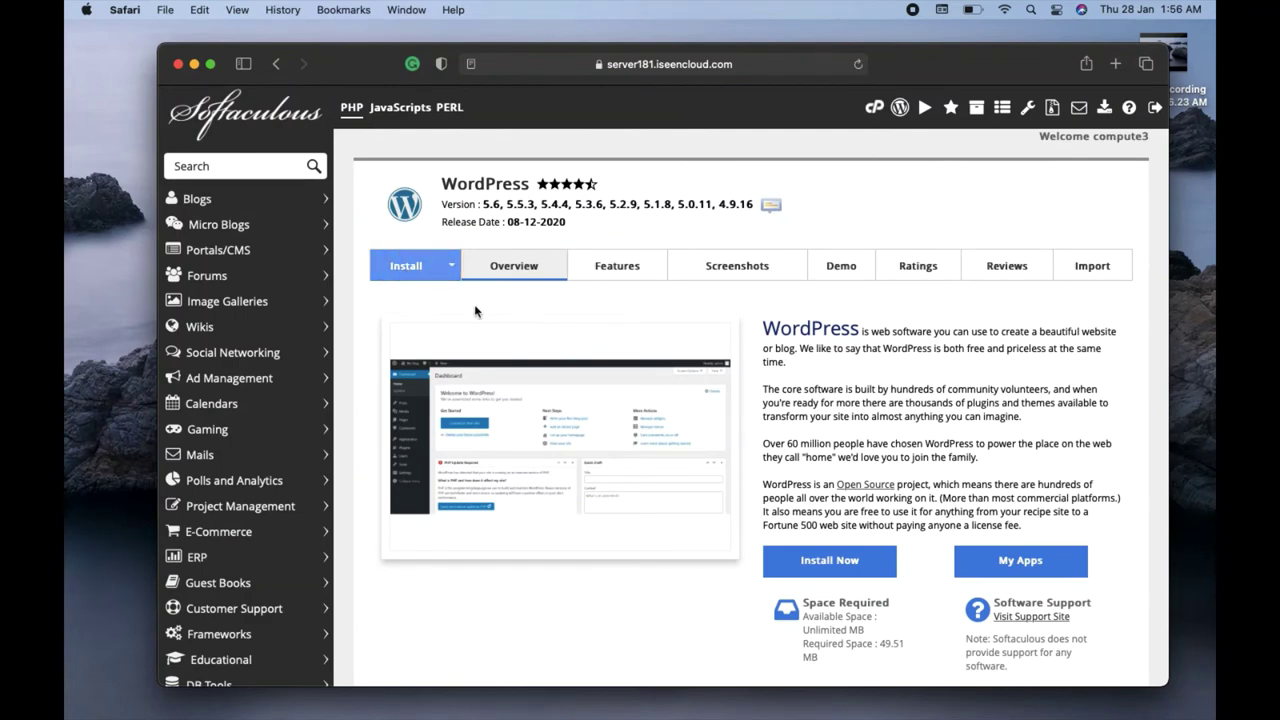
{"action": "scroll", "coordinate": [476, 311], "scroll_direction": "down", "scroll_amount": 6}
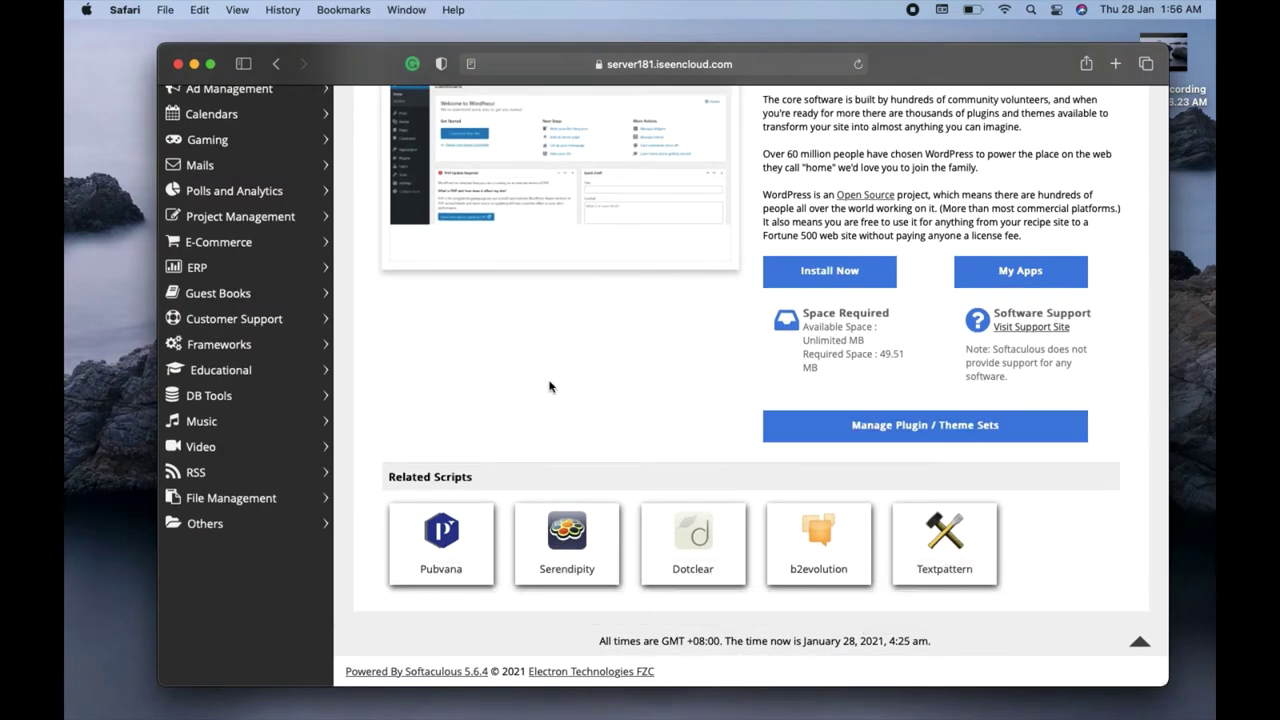
{"action": "scroll", "coordinate": [551, 383], "scroll_direction": "up", "scroll_amount": 5}
{"action": "scroll", "coordinate": [750, 400], "scroll_direction": "up", "scroll_amount": 2}
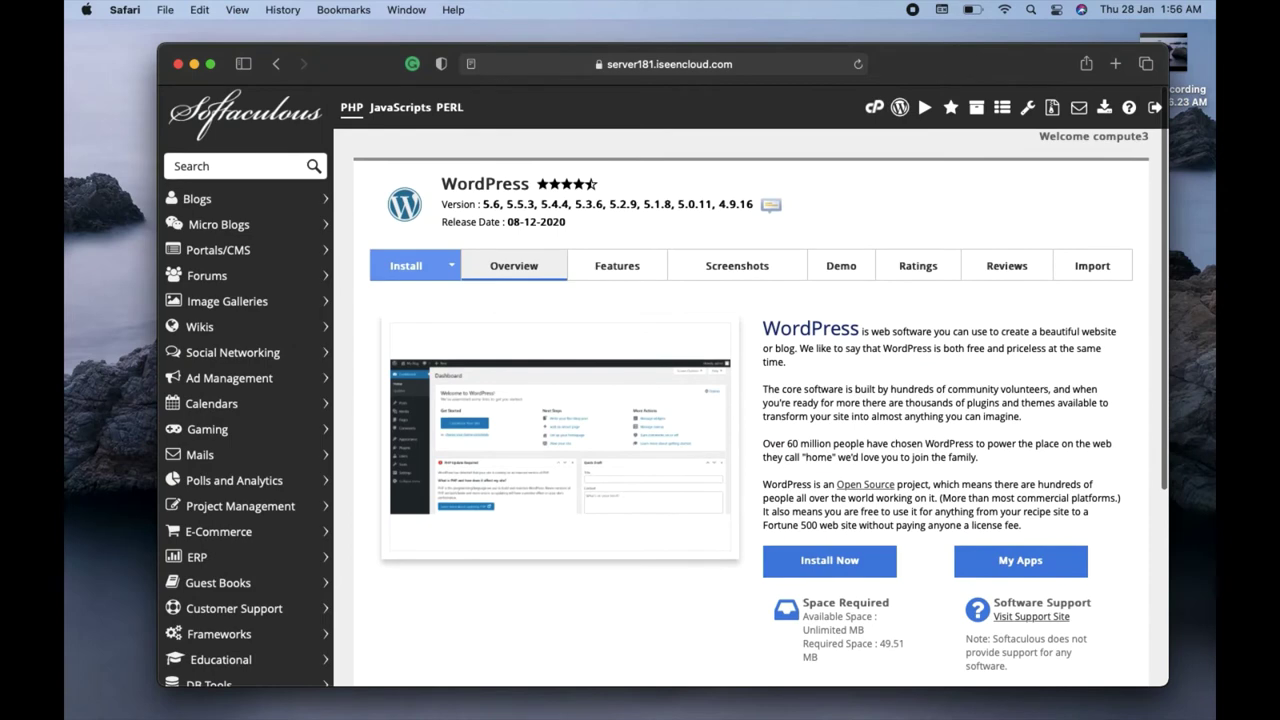
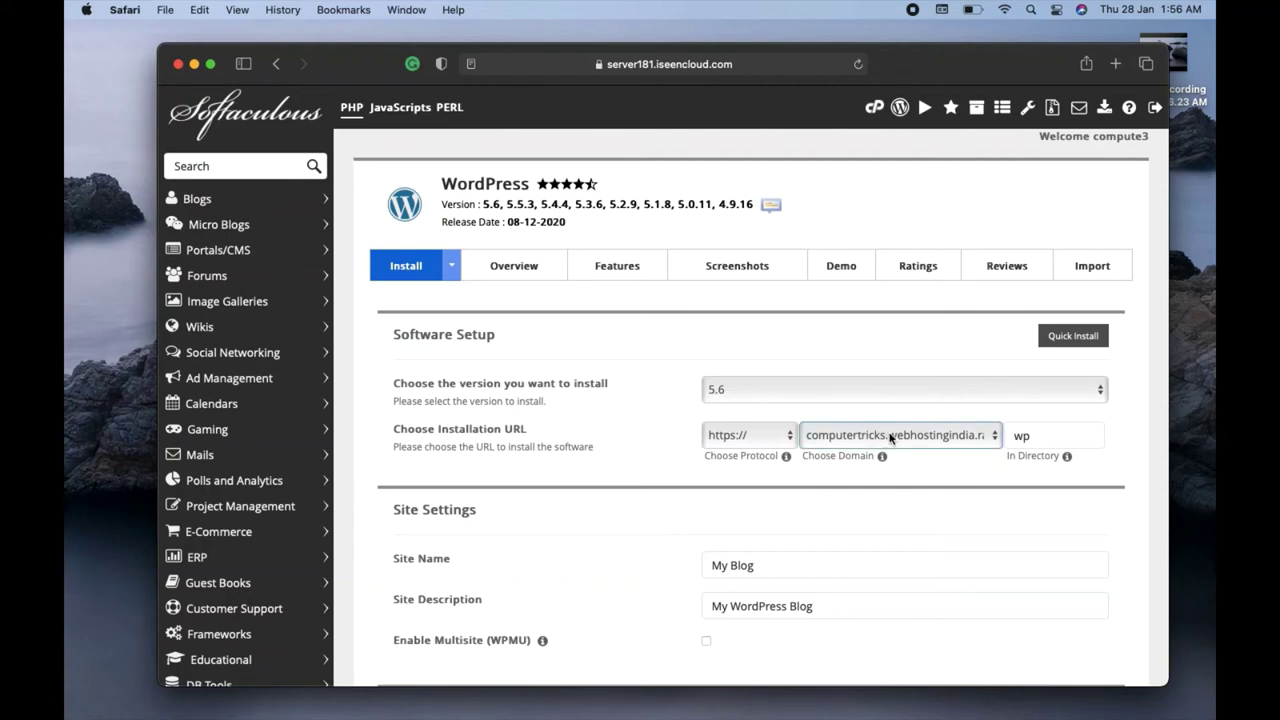
- Open the WordPress version list on the Software Setup install form
{"action": "left_click", "coordinate": [826, 390]}
- Keep WordPress version 5.6 selected in the version dropdown
{"action": "left_click", "coordinate": [600, 405]}
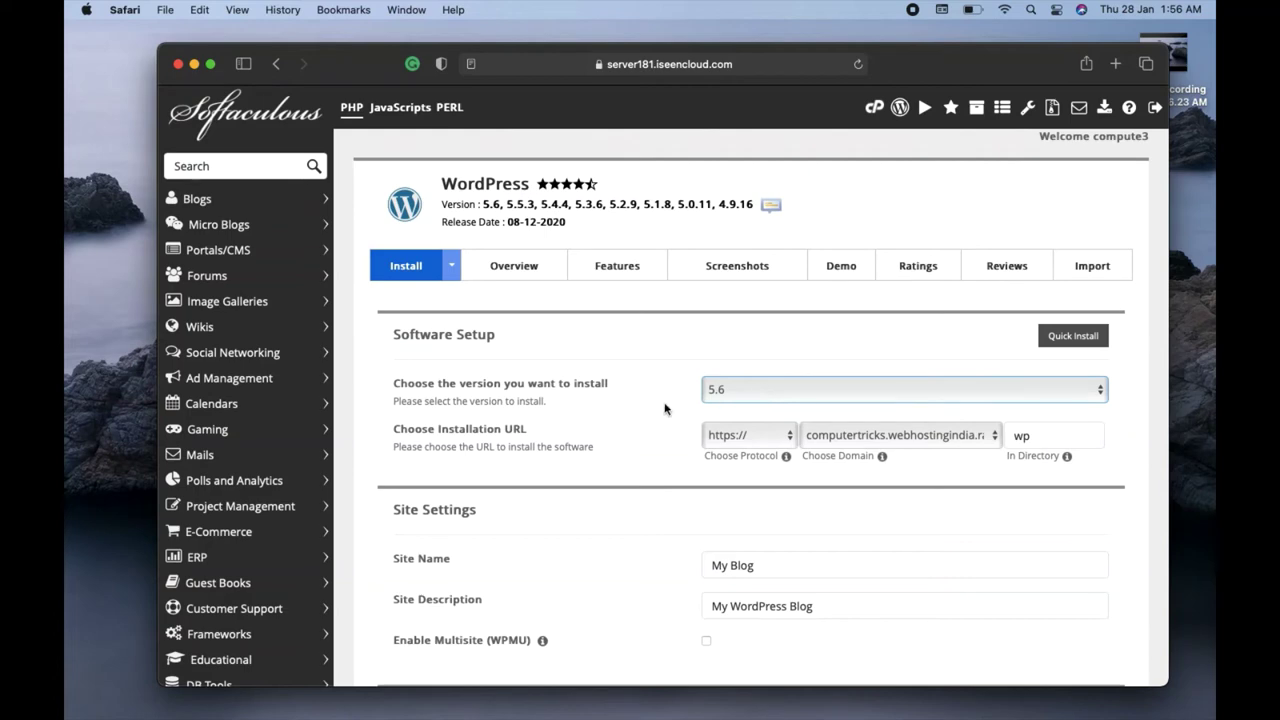
{"action": "left_click", "coordinate": [726, 392]}
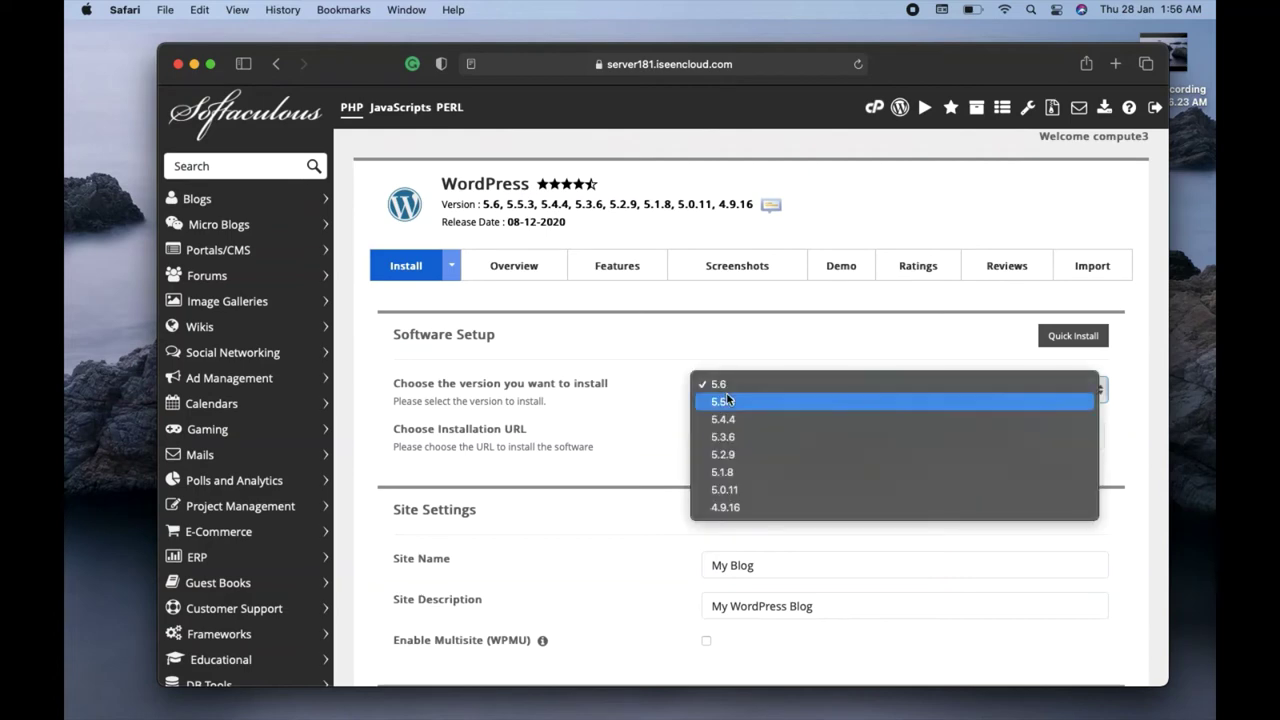
{"action": "left_click", "coordinate": [617, 417]}
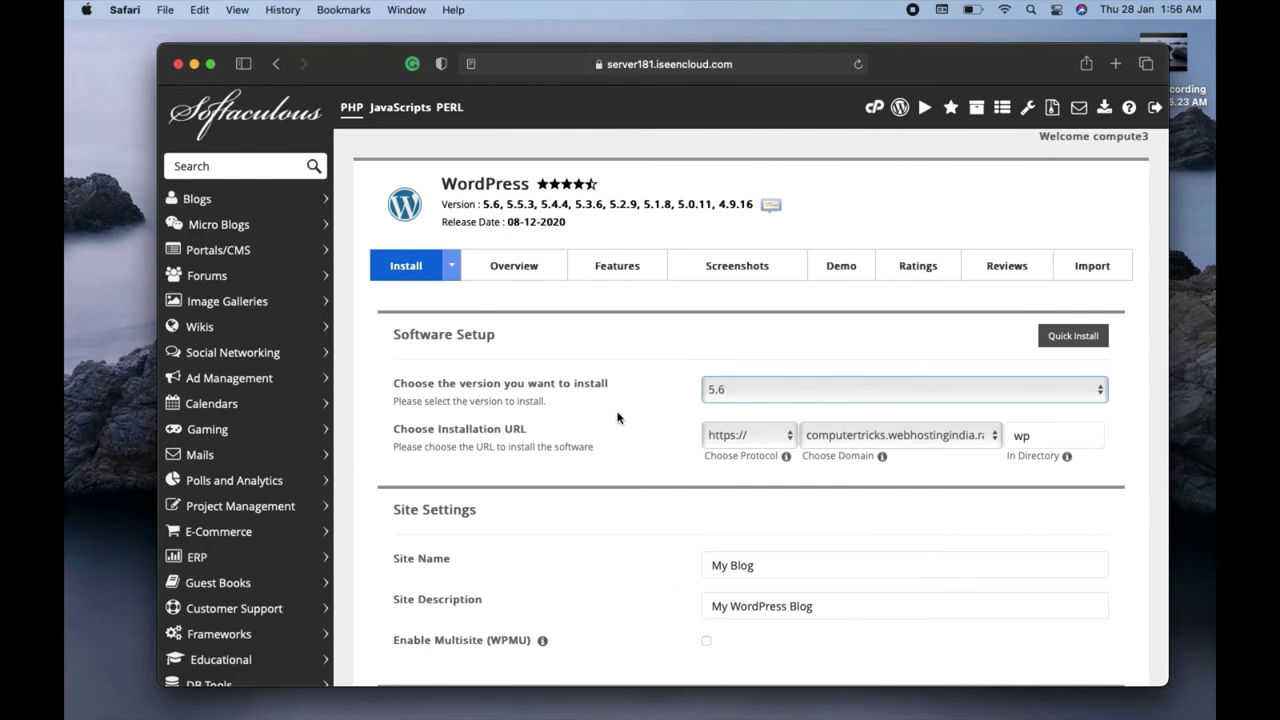
{"action": "left_click", "coordinate": [716, 390]}
{"action": "left_click", "coordinate": [672, 365]}
- Replace the site name 'My Blog' with 'Pizza Online Corner'
{"action": "scroll", "coordinate": [641, 359], "scroll_direction": "down", "scroll_amount": 5}
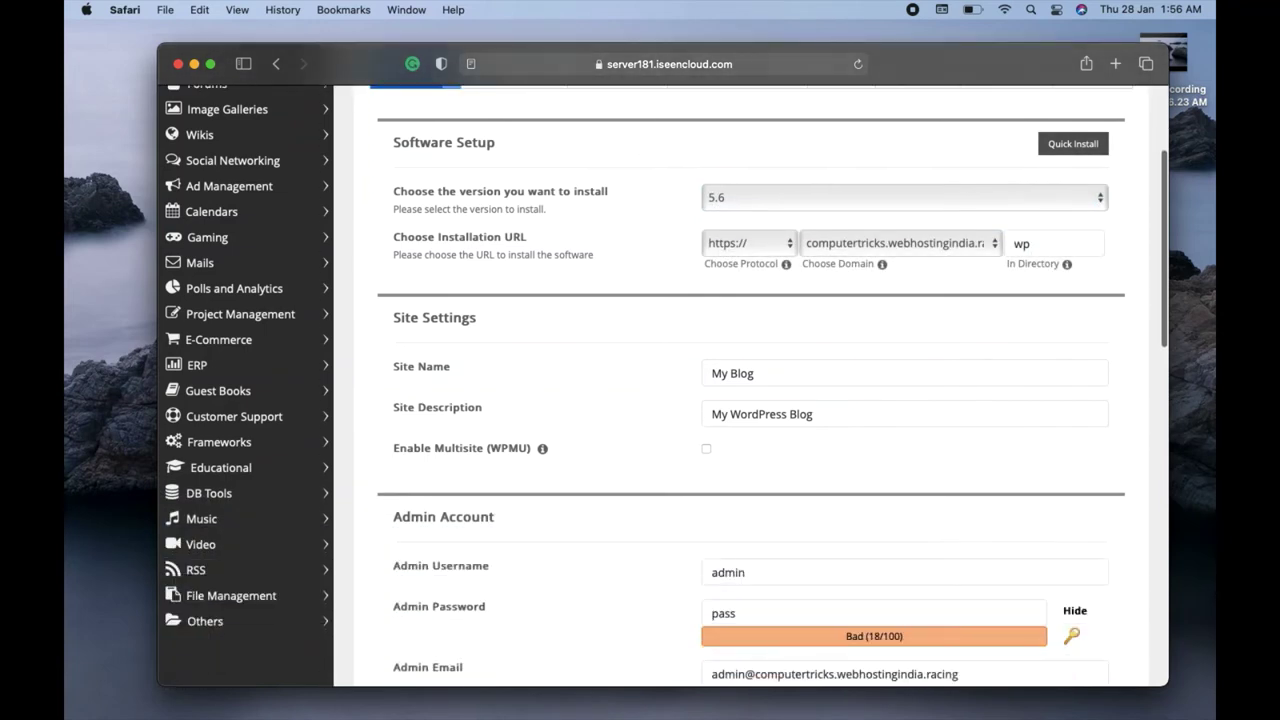
{"action": "left_click", "coordinate": [443, 372]}
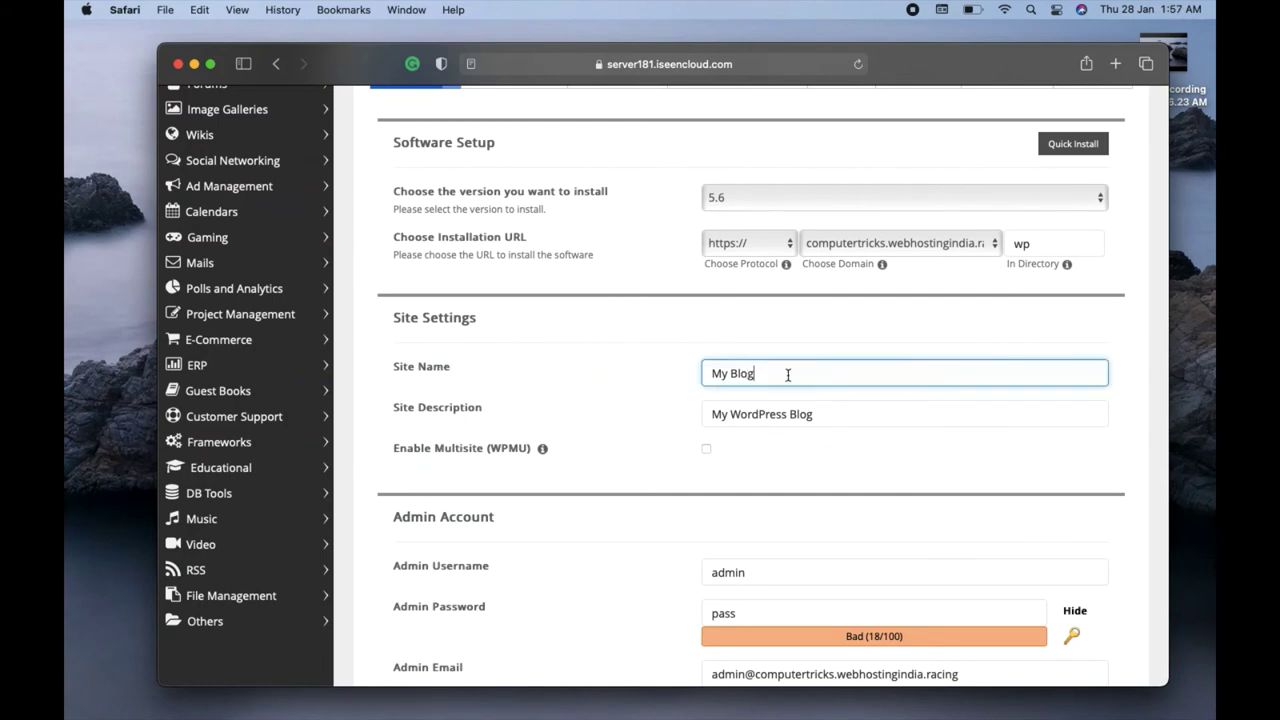
{"action": "key", "text": "BackSpace"}
{"action": "key", "text": "BackSpace"}
{"action": "key", "text": "BackSpace"}
{"action": "key", "text": "BackSpace"}
{"action": "key", "text": "BackSpace"}
{"action": "key", "text": "BackSpace"}
{"action": "key", "text": "BackSpace"}
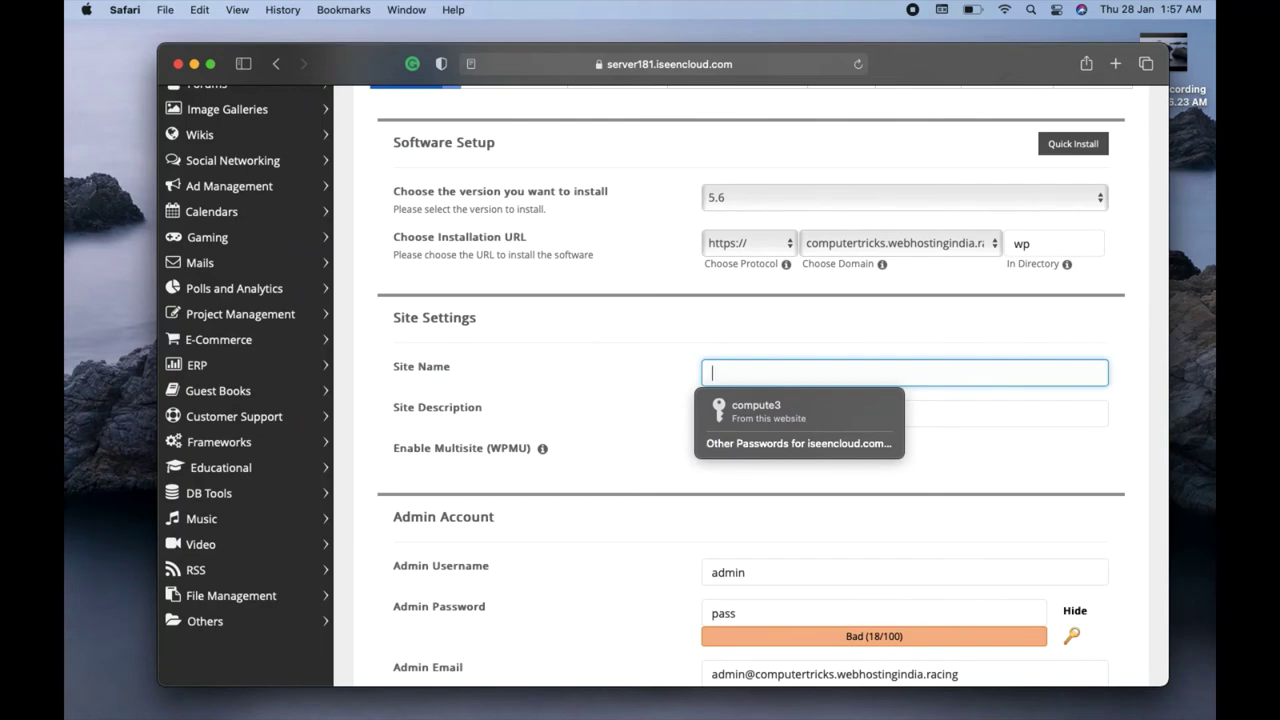
{"action": "type", "text": "Pizza "}
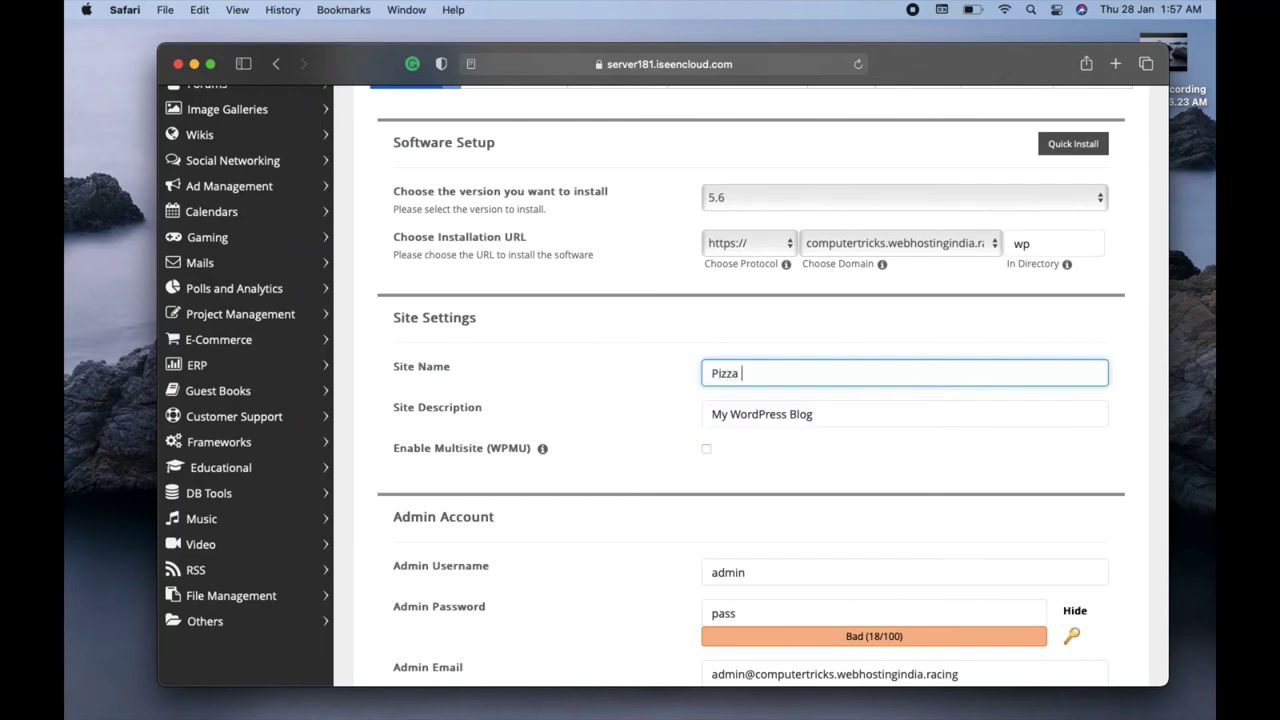
{"action": "type", "text": "Onine"}
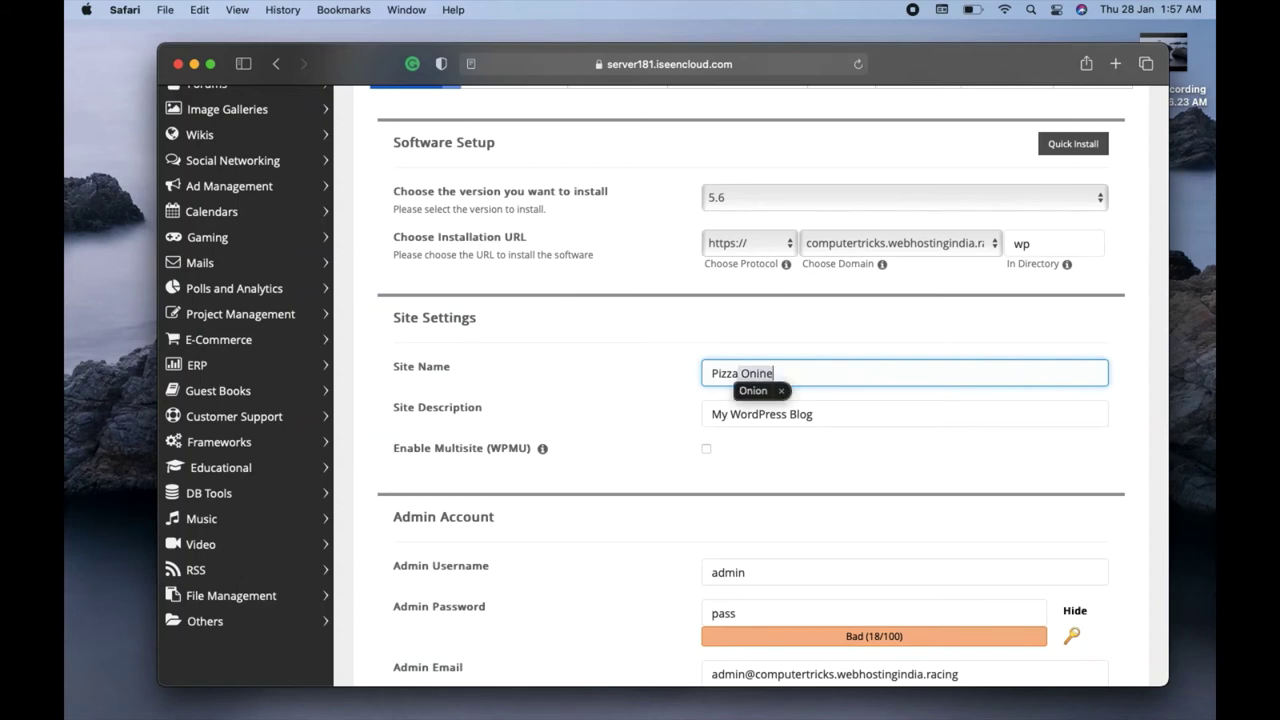
{"action": "key", "text": "BackSpace"}
{"action": "key", "text": "BackSpace"}
{"action": "key", "text": "BackSpace"}
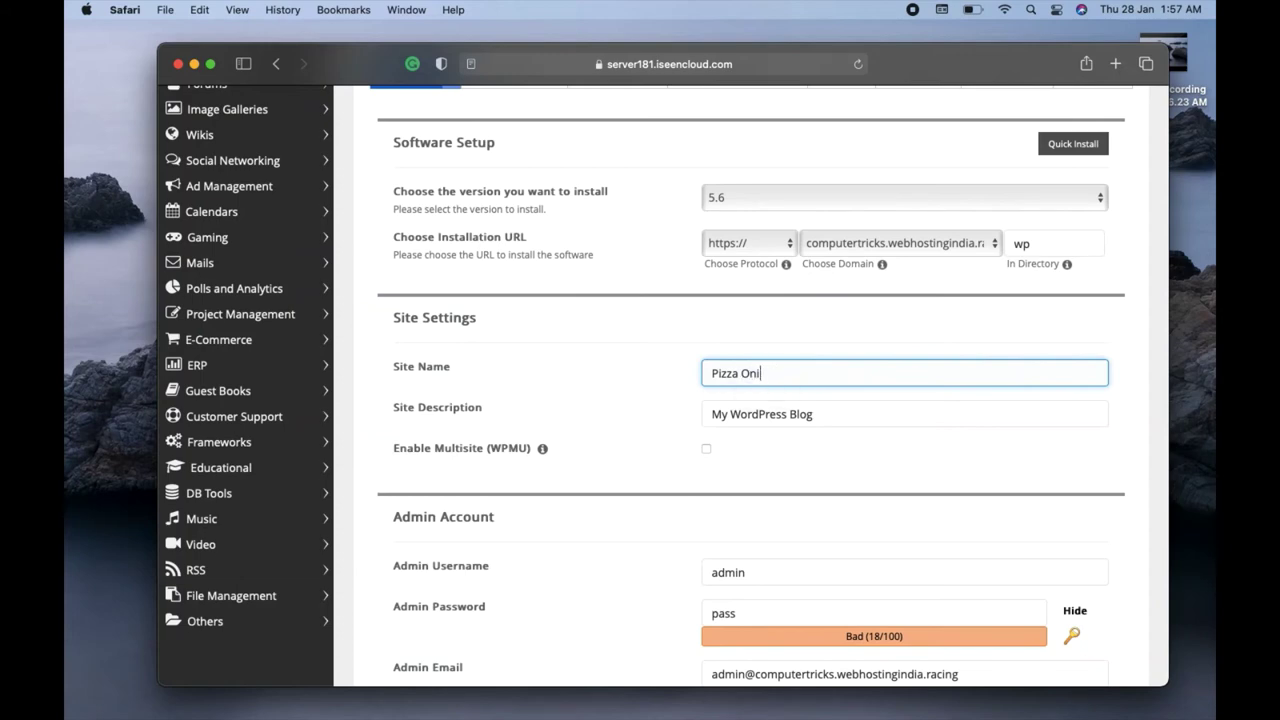
{"action": "type", "text": "line Corner"}
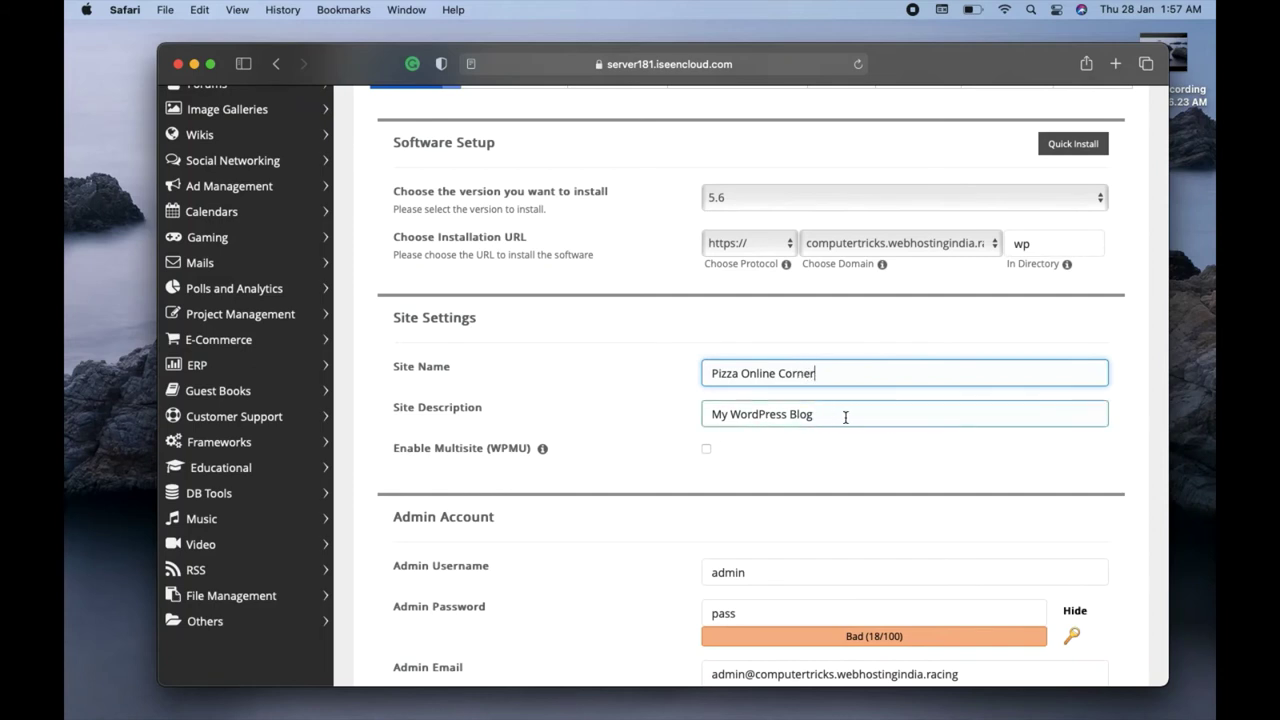
- Replace the site description with 'This is Pizza Ordering Website'
{"action": "left_click", "coordinate": [877, 413]}
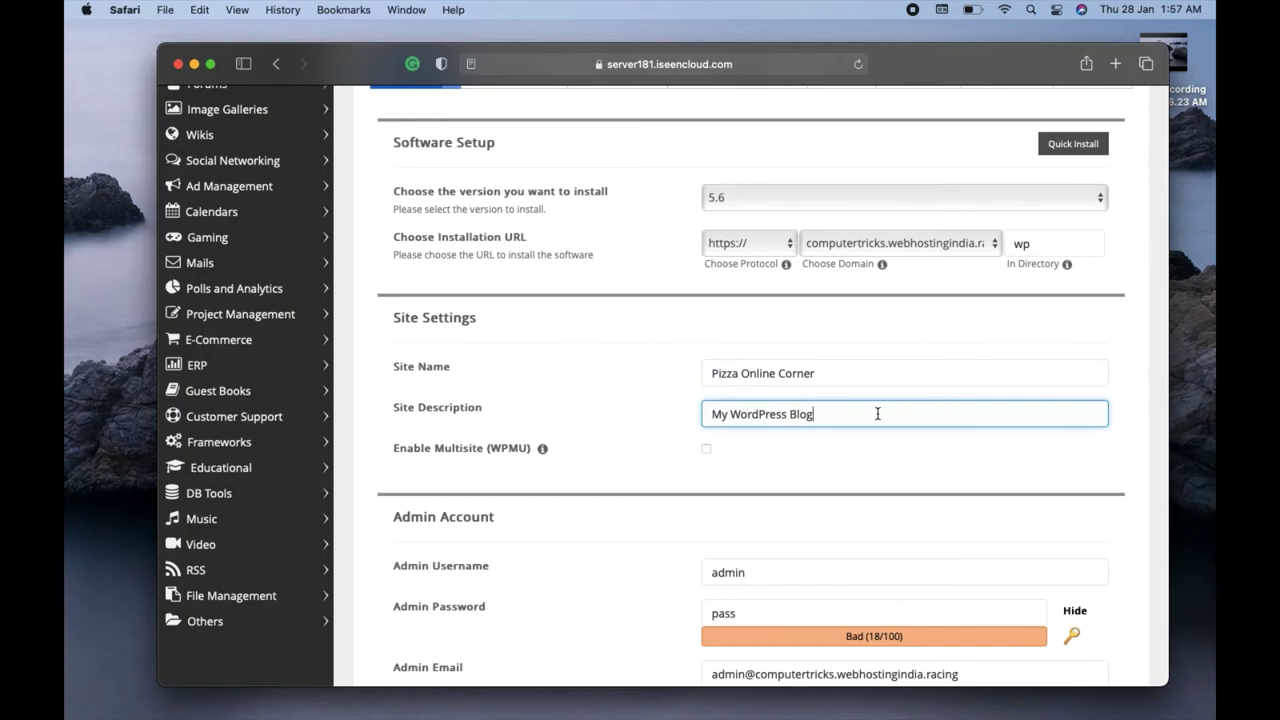
{"action": "key", "text": "BackSpace"}
{"action": "key", "text": "BackSpace"}
{"action": "key", "text": "BackSpace"}
{"action": "key", "text": "BackSpace"}
{"action": "key", "text": "BackSpace"}
{"action": "key", "text": "BackSpace"}
{"action": "key", "text": "BackSpace"}
{"action": "key", "text": "BackSpace"}
{"action": "key", "text": "BackSpace"}
{"action": "key", "text": "BackSpace"}
{"action": "key", "text": "BackSpace"}
{"action": "key", "text": "BackSpace"}
{"action": "key", "text": "BackSpace"}
{"action": "key", "text": "BackSpace"}
{"action": "key", "text": "BackSpace"}
{"action": "key", "text": "BackSpace"}
{"action": "key", "text": "BackSpace"}
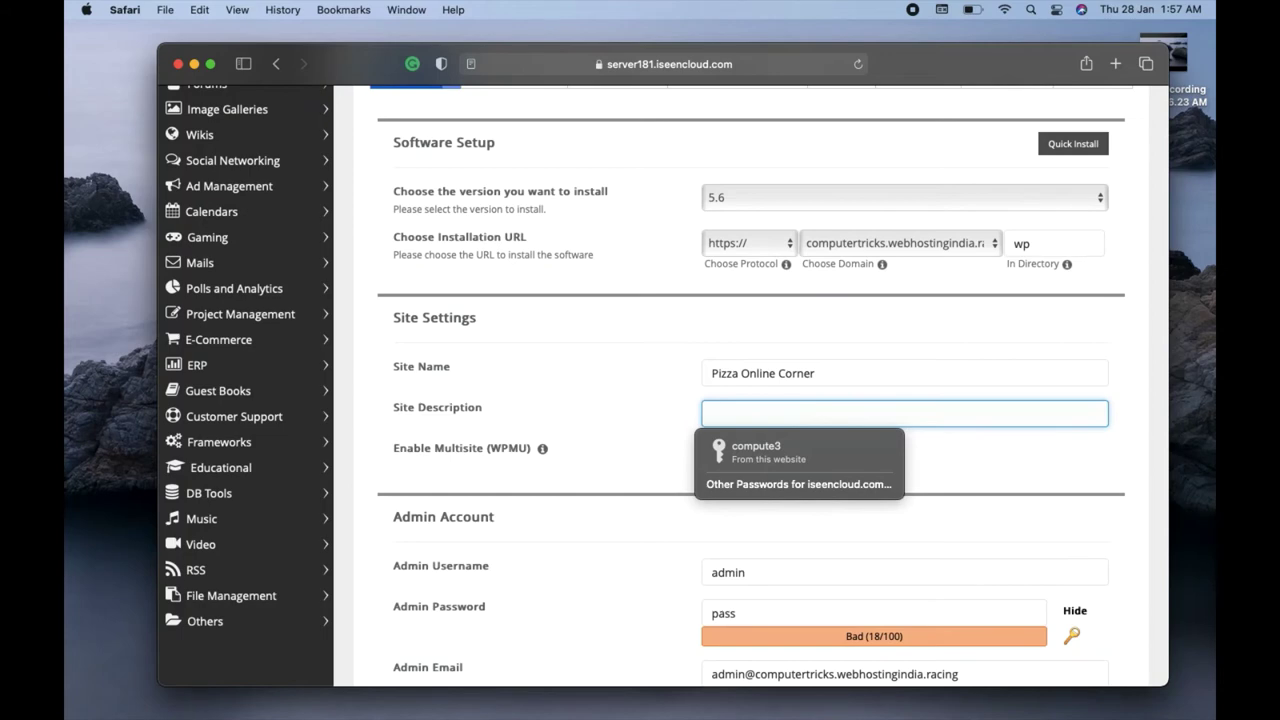
{"action": "type", "text": "This"}
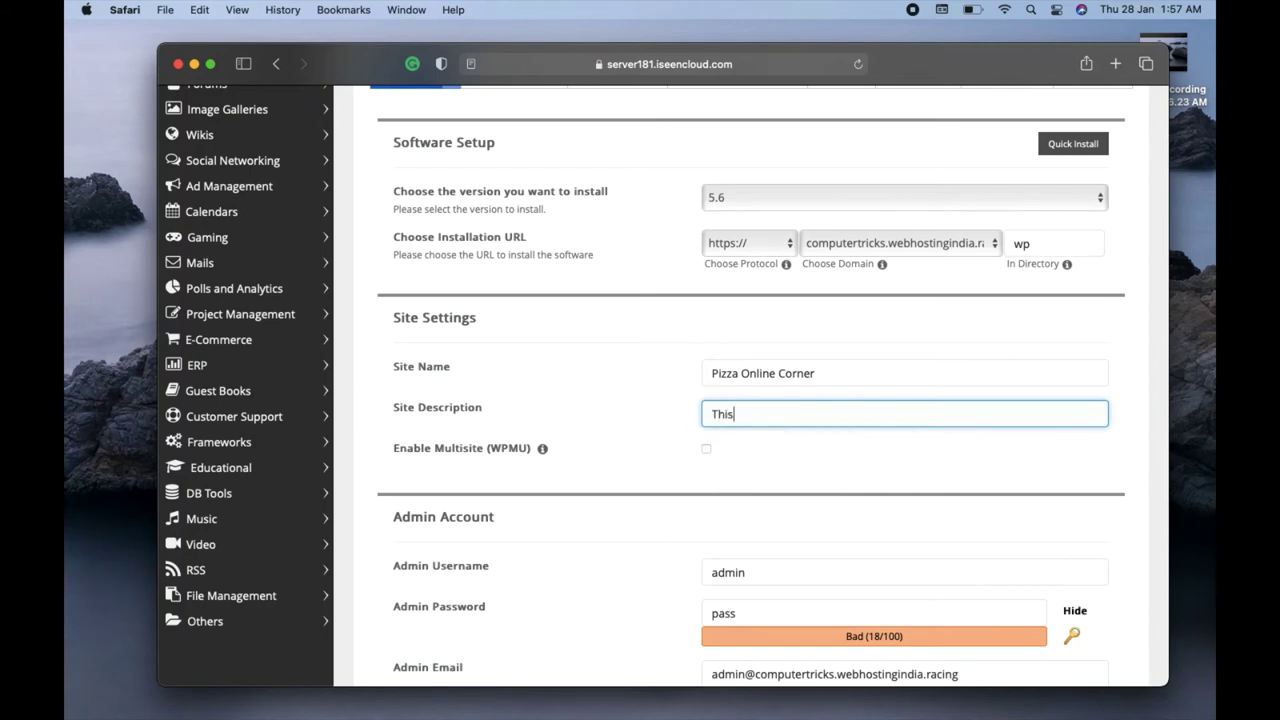
{"action": "type", "text": " is Piza"}
{"action": "type", "text": "a Ordering Website"}
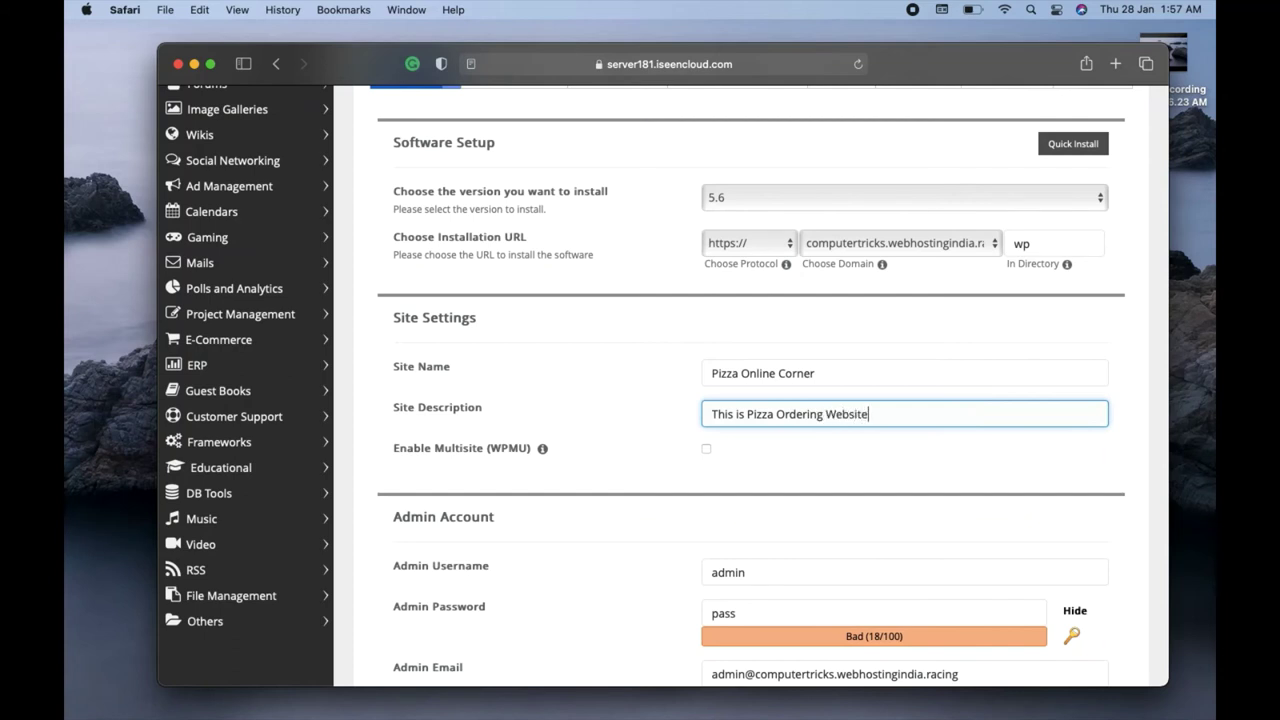
{"action": "left_click", "coordinate": [622, 372]}
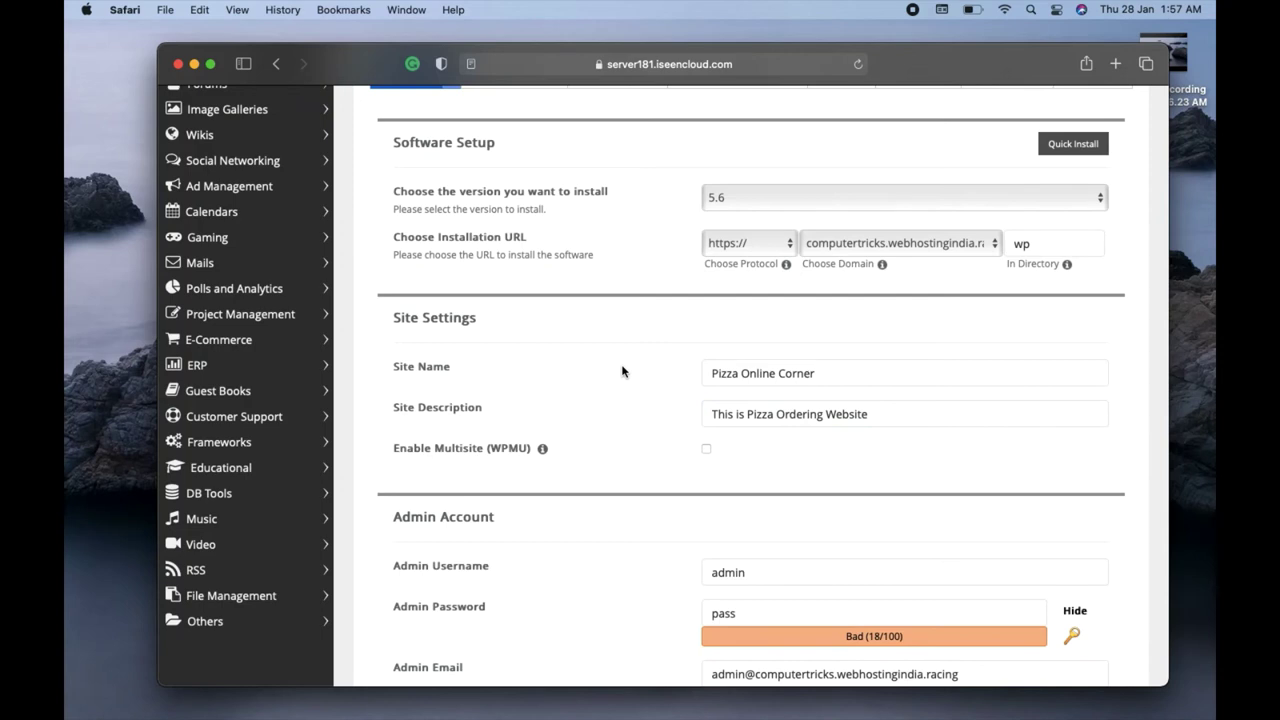
- Replace the default admin password with a simple new password
{"action": "scroll", "coordinate": [622, 372], "scroll_direction": "down", "scroll_amount": 5}
{"action": "left_click", "coordinate": [873, 397]}
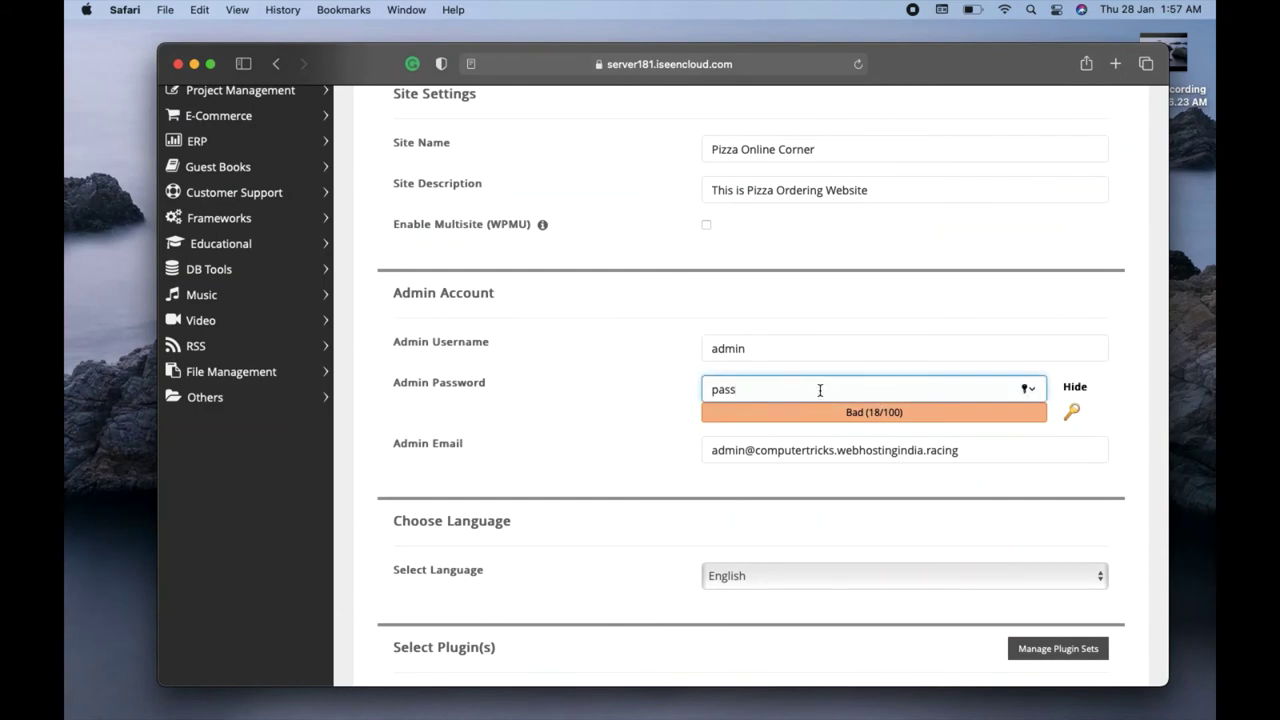
{"action": "key", "text": "BackSpace"}
{"action": "key", "text": "BackSpace"}
{"action": "key", "text": "BackSpace"}
{"action": "key", "text": "BackSpace"}
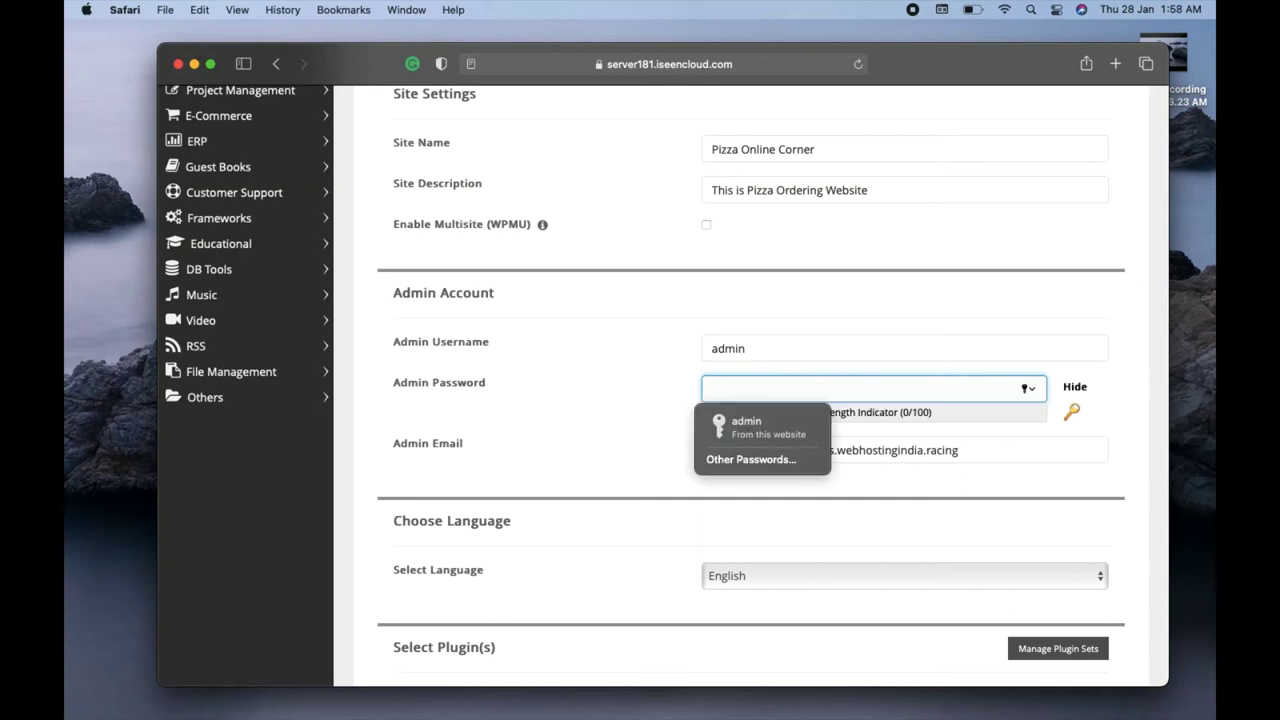
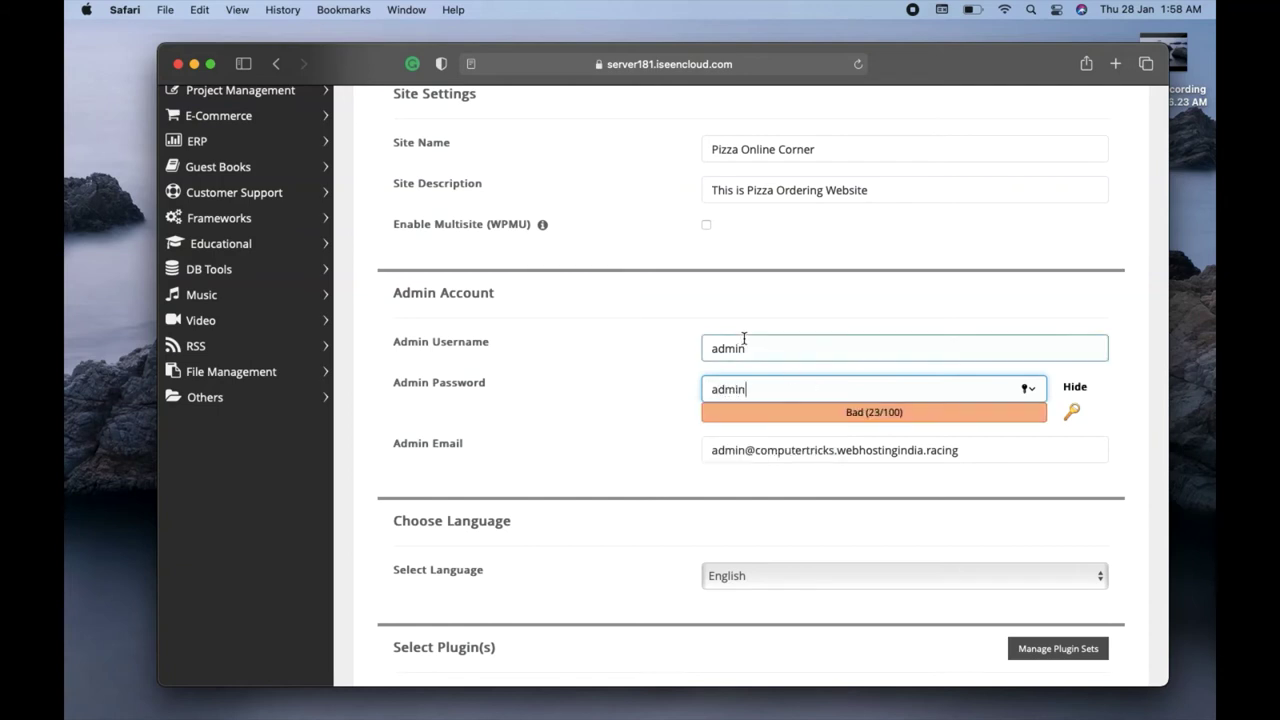
{"action": "left_click", "coordinate": [700, 290]}
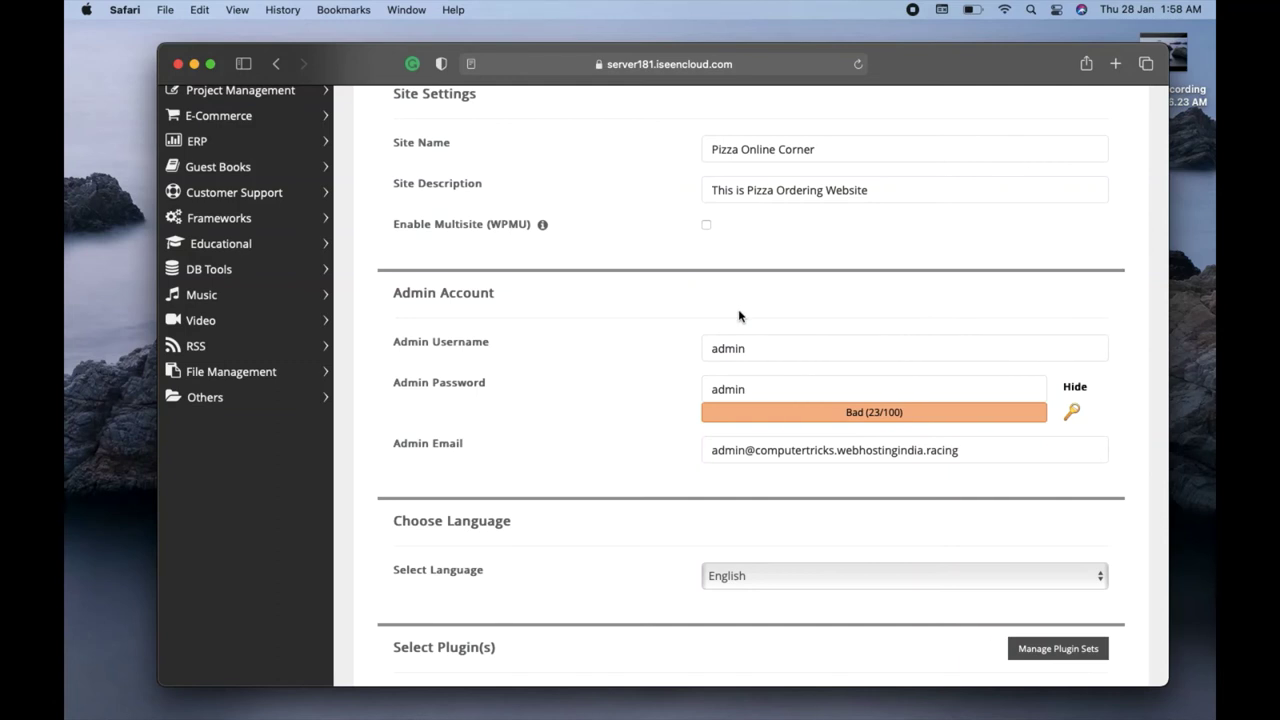
- Check the admin username, password and email fields, leaving them unchanged
{"action": "left_click", "coordinate": [735, 349]}
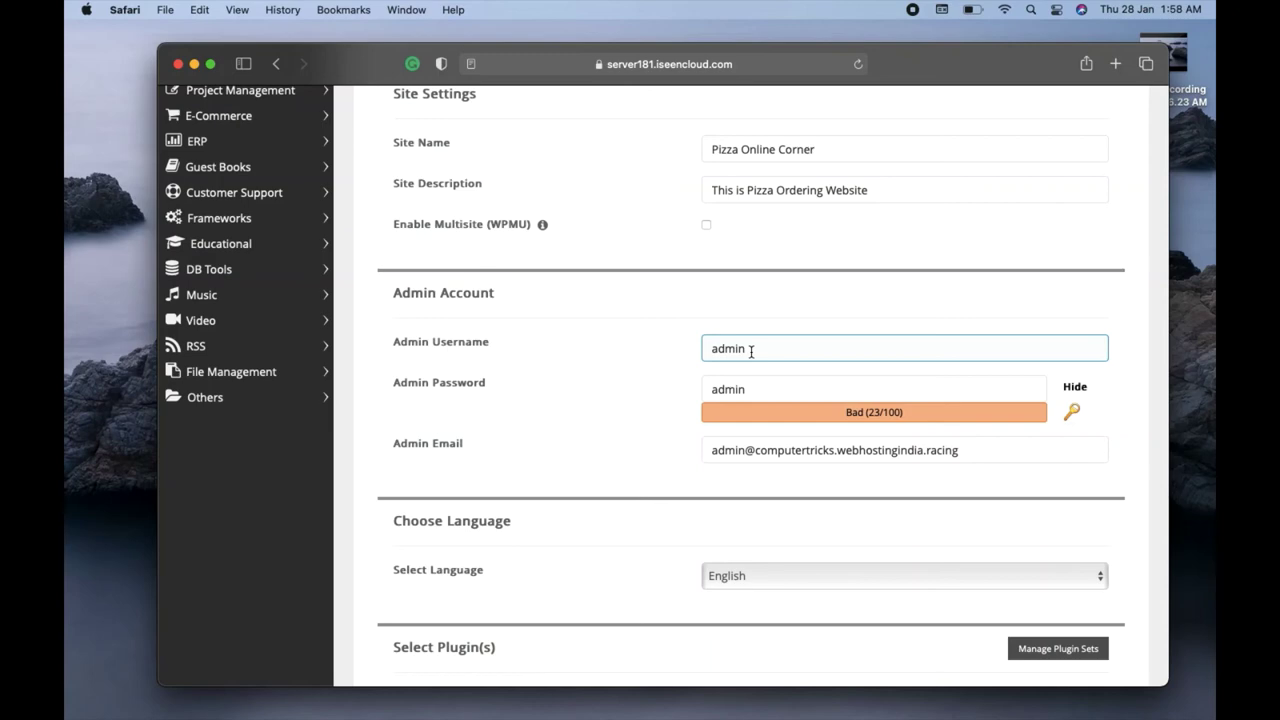
{"action": "left_click", "coordinate": [745, 380]}
{"action": "left_click", "coordinate": [786, 304]}
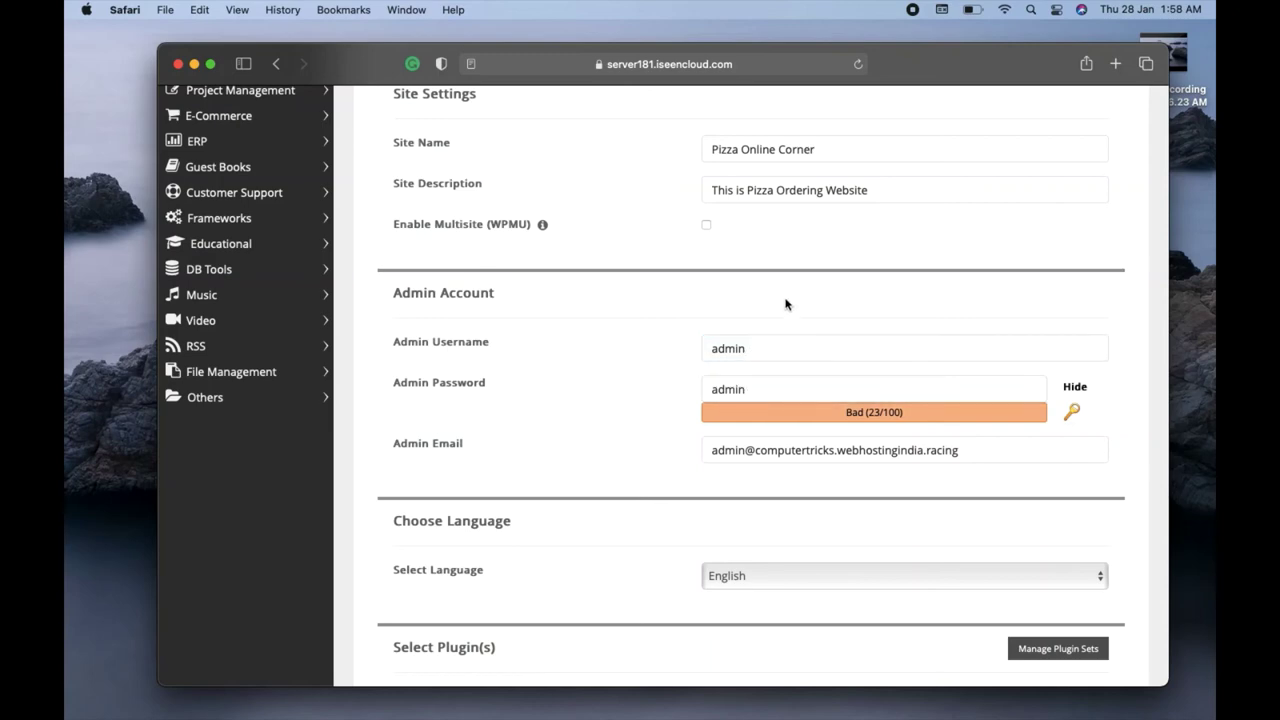
{"action": "scroll", "coordinate": [790, 300], "scroll_direction": "down", "scroll_amount": 4}
{"action": "left_click", "coordinate": [803, 289]}
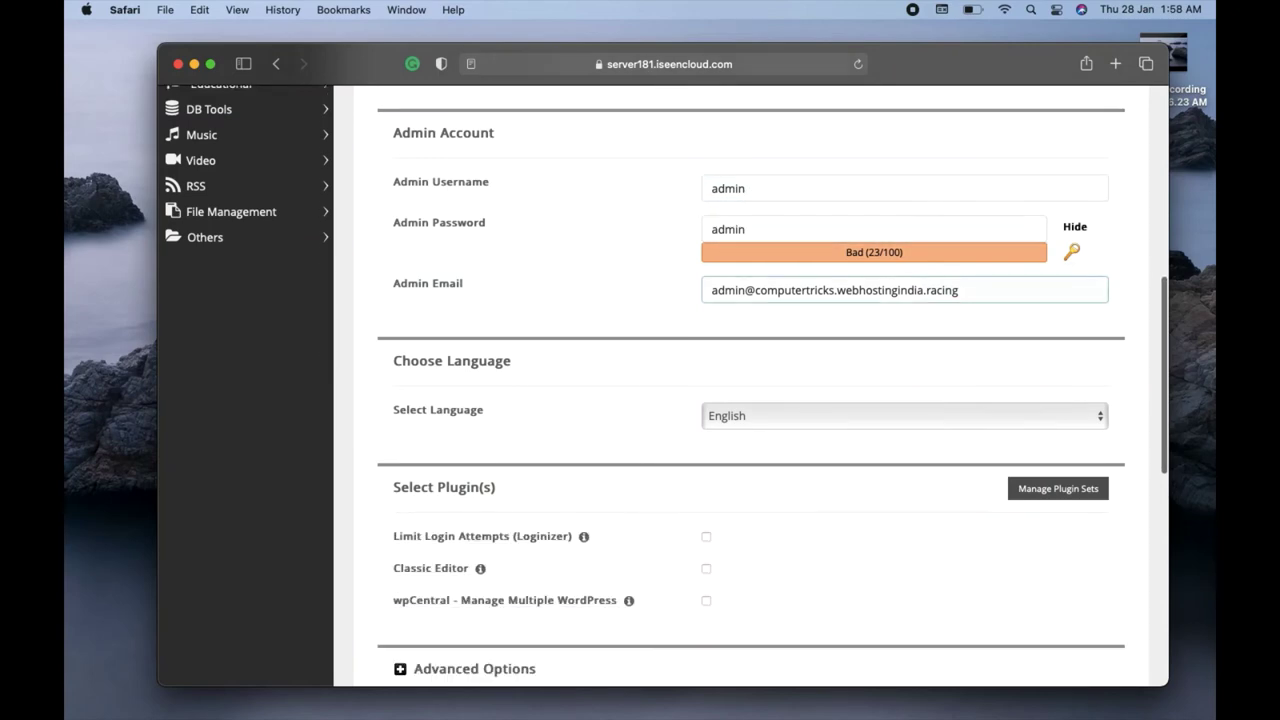
{"action": "left_click", "coordinate": [855, 248]}
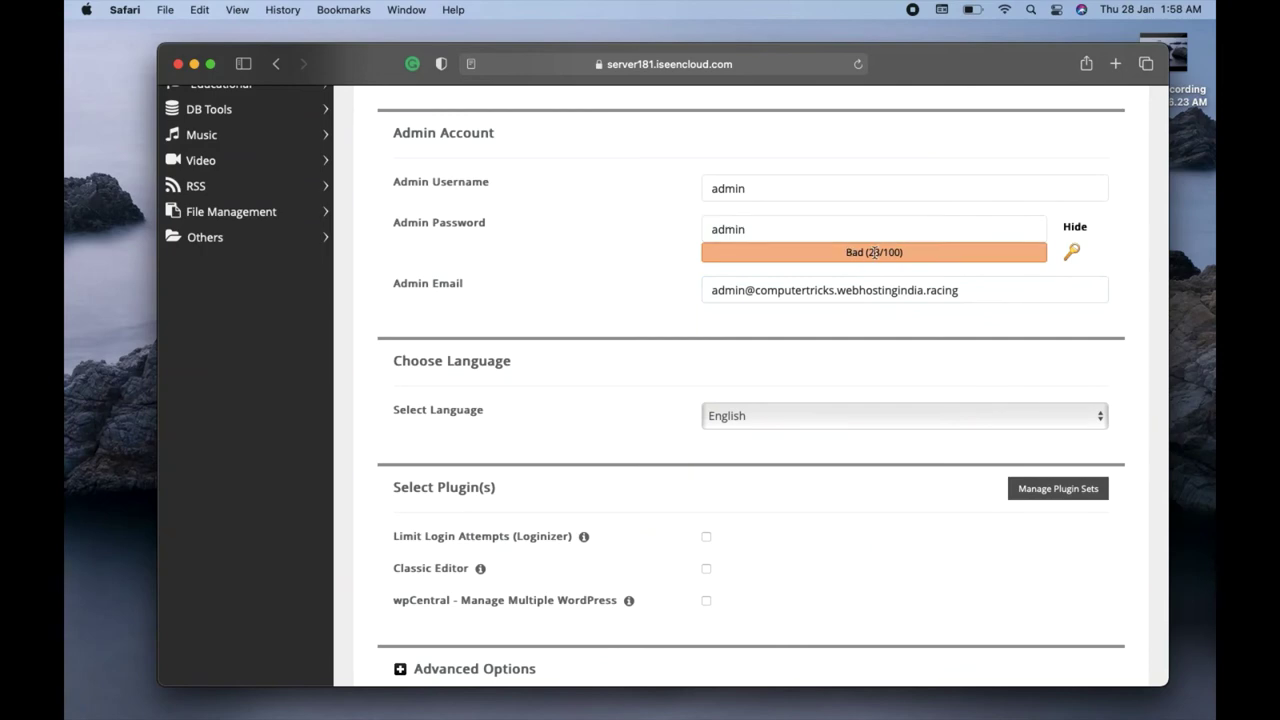
{"action": "left_click", "coordinate": [767, 230]}
{"action": "left_click", "coordinate": [719, 156]}
- Search the theme gallery for 'pizz' and select the Pizza Box theme
{"action": "scroll", "coordinate": [350, 456], "scroll_direction": "down", "scroll_amount": 4}
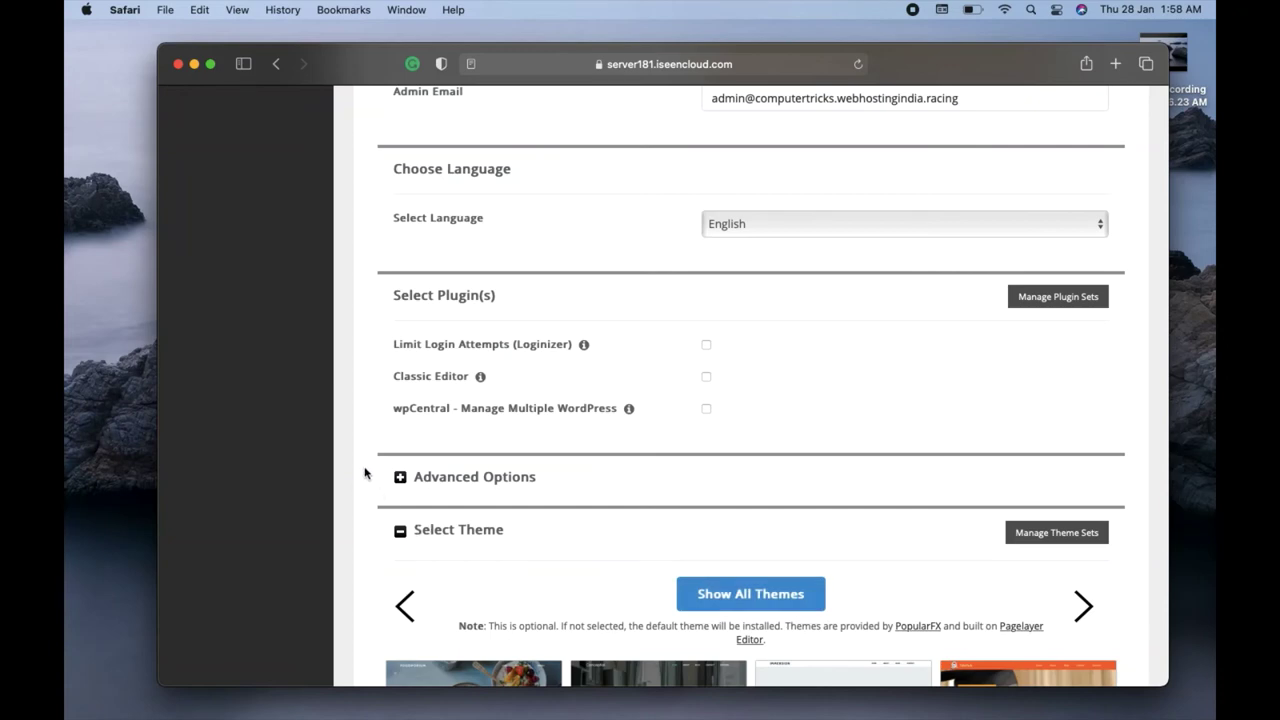
{"action": "scroll", "coordinate": [365, 473], "scroll_direction": "down", "scroll_amount": 5}
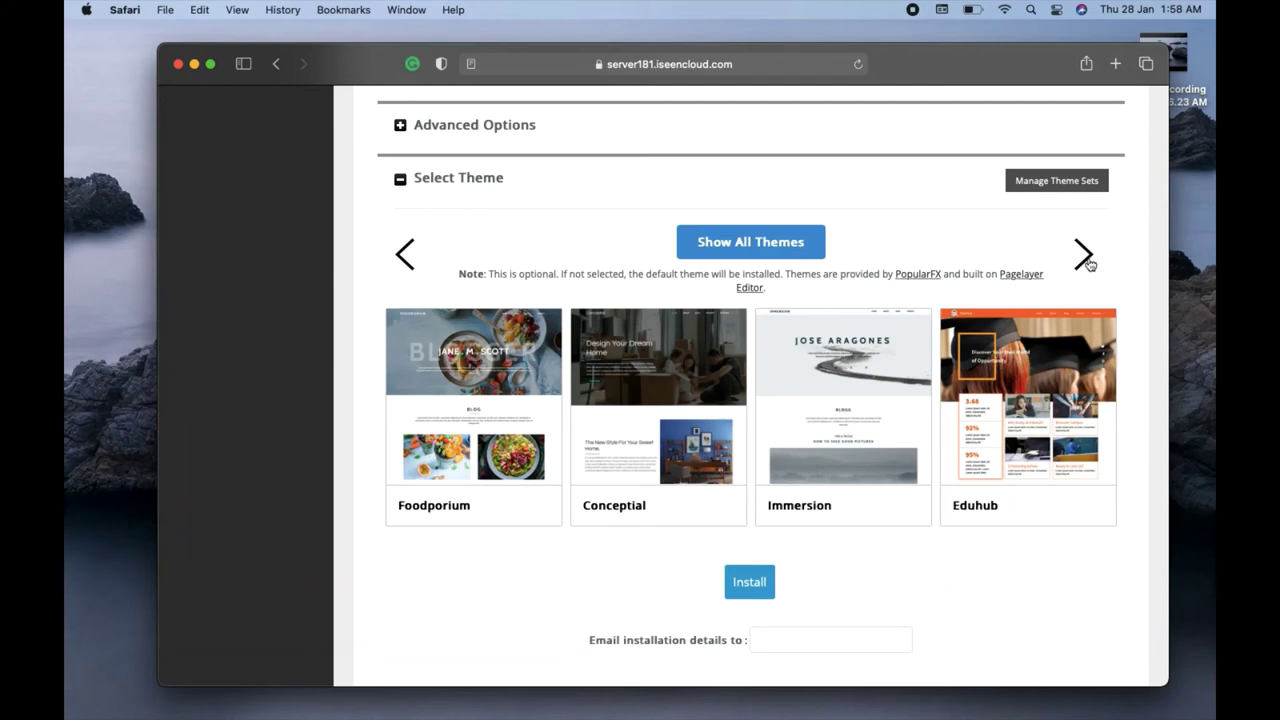
{"action": "left_click", "coordinate": [738, 245]}
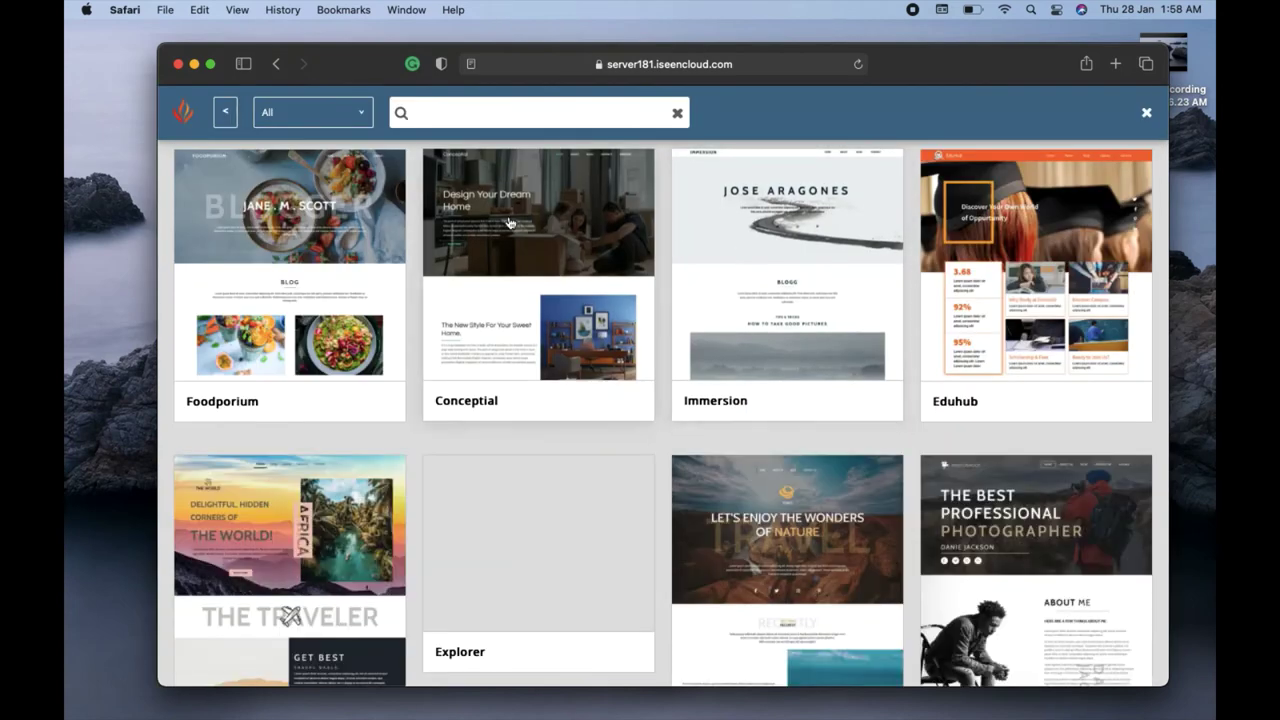
{"action": "left_click", "coordinate": [540, 111]}
{"action": "type", "text": "p"}
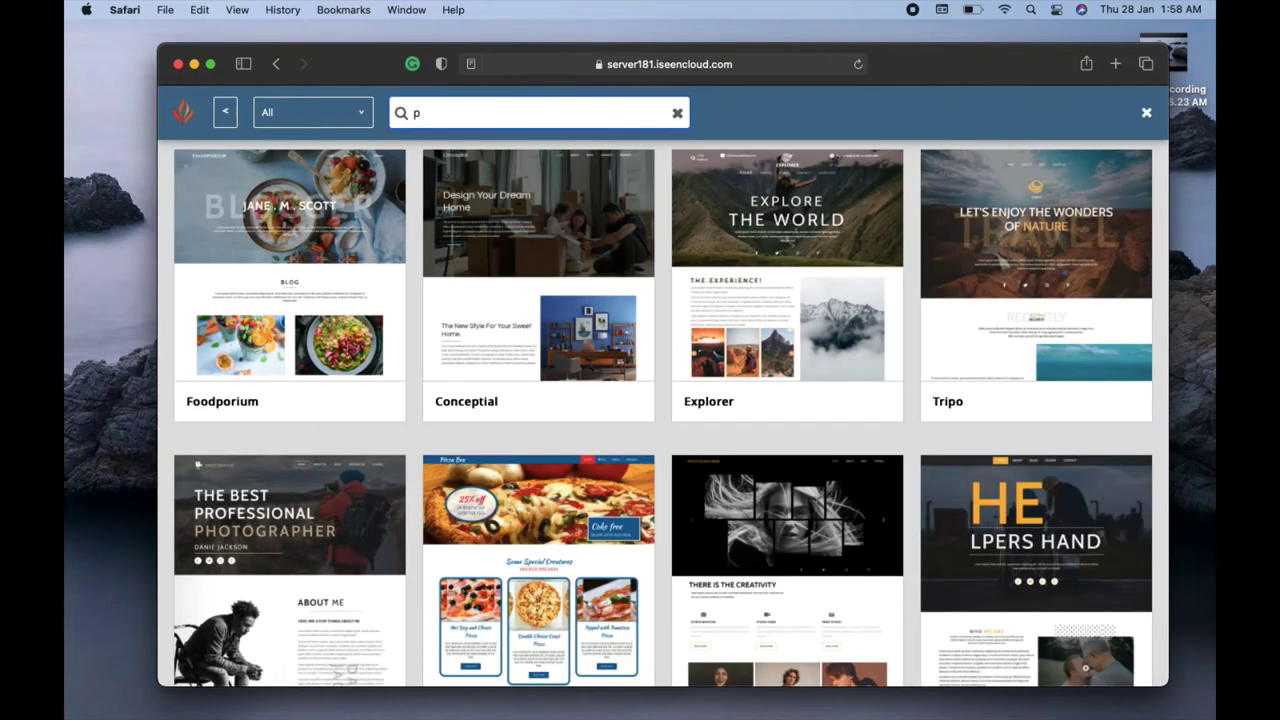
{"action": "type", "text": "izz"}
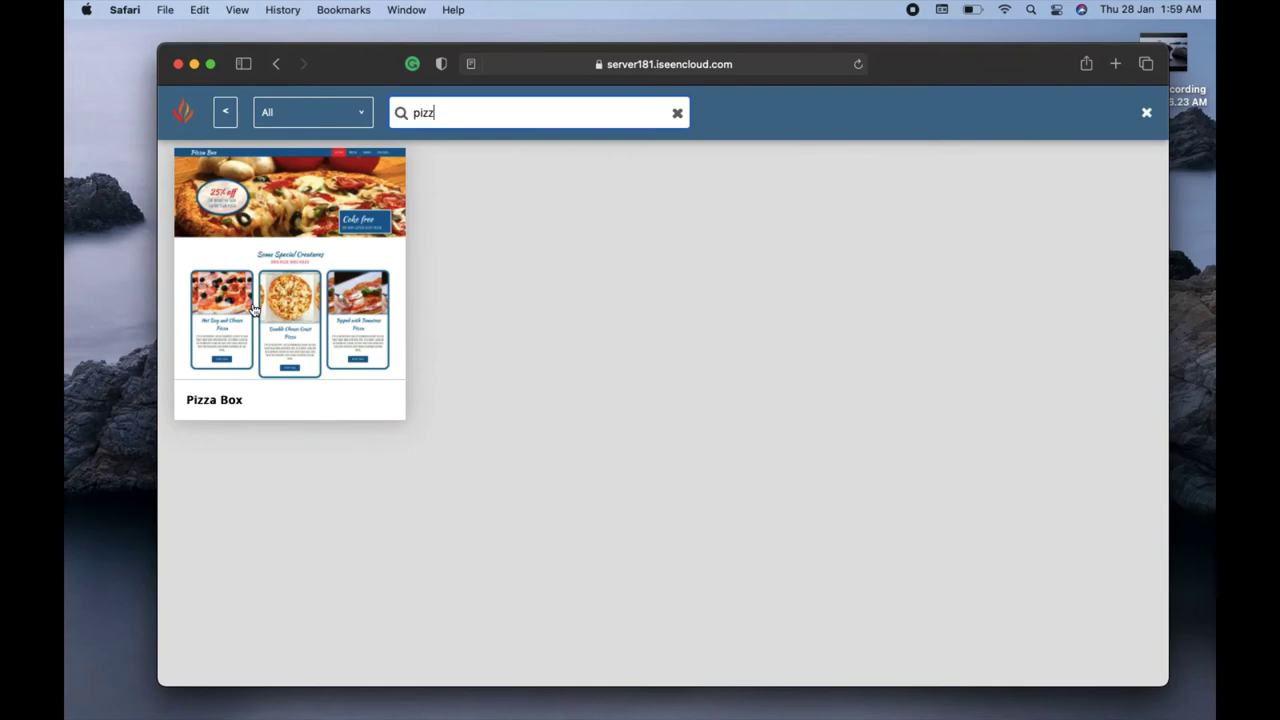
{"action": "left_click", "coordinate": [253, 309]}
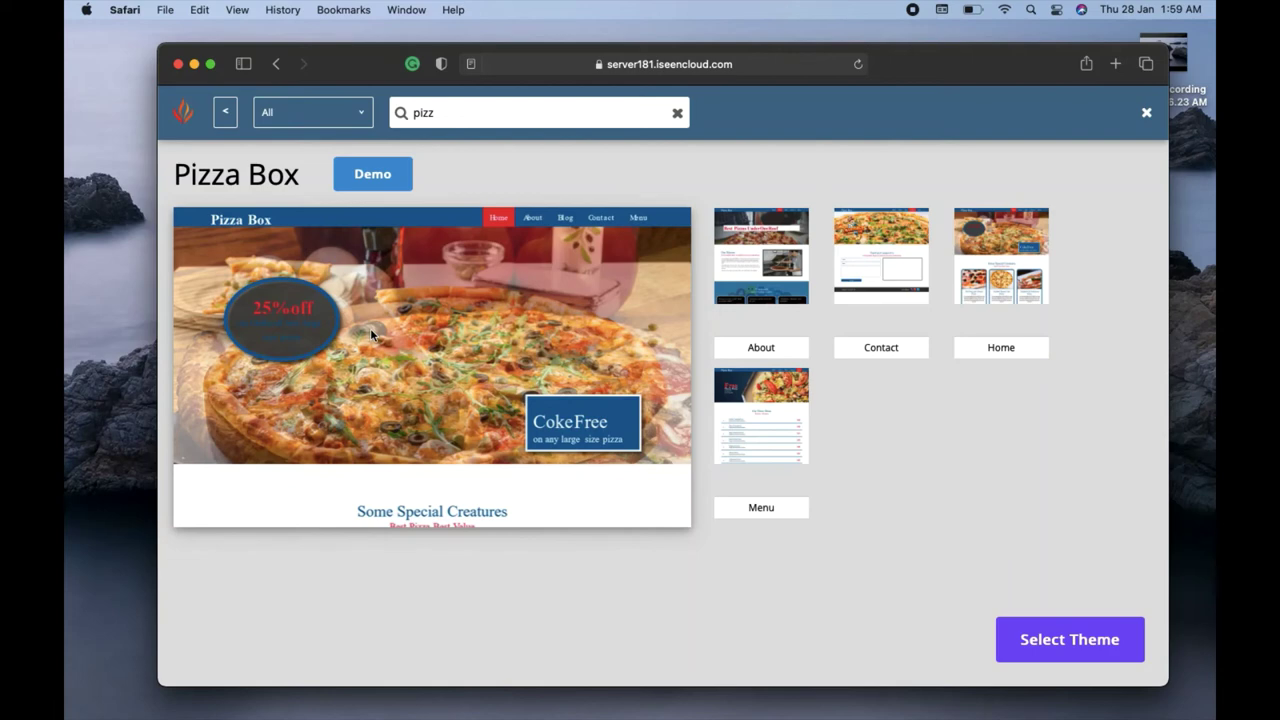
{"action": "left_click", "coordinate": [1055, 643]}
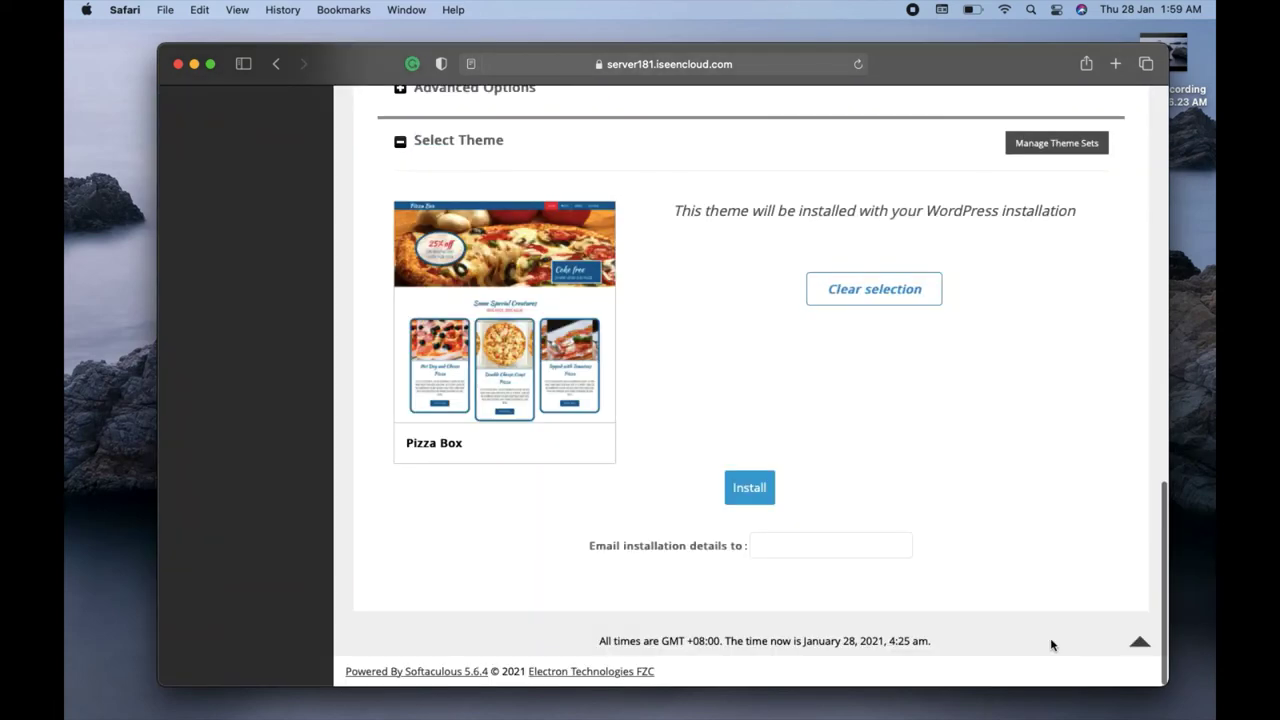
- Install WordPress with these settings and wait for the success message with site and admin URLs
{"action": "left_click", "coordinate": [750, 488]}
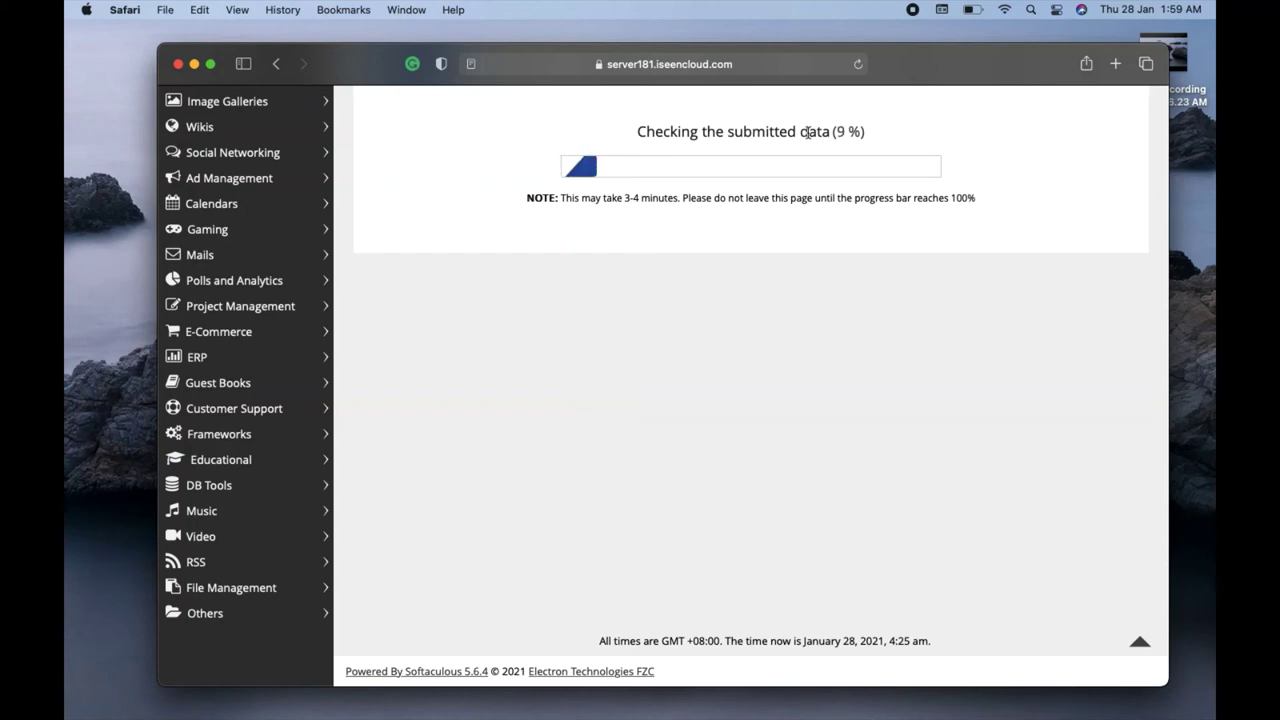
{"action": "left_click_drag", "start_coordinate": [561, 199], "coordinate": [964, 210]}
{"action": "left_click", "coordinate": [964, 210]}
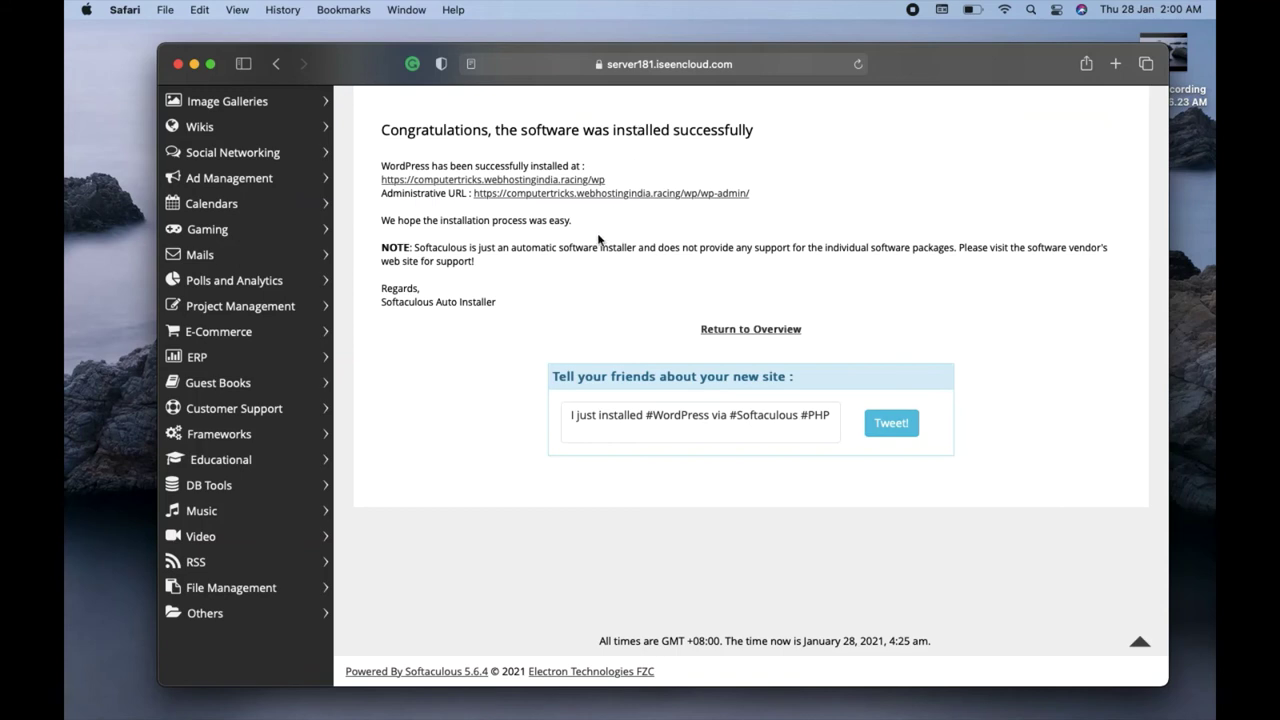
- Open the new site's URL in a new tab, then highlight the administrative URL on the summary
{"action": "scroll", "coordinate": [460, 391], "scroll_direction": "up", "scroll_amount": 5}
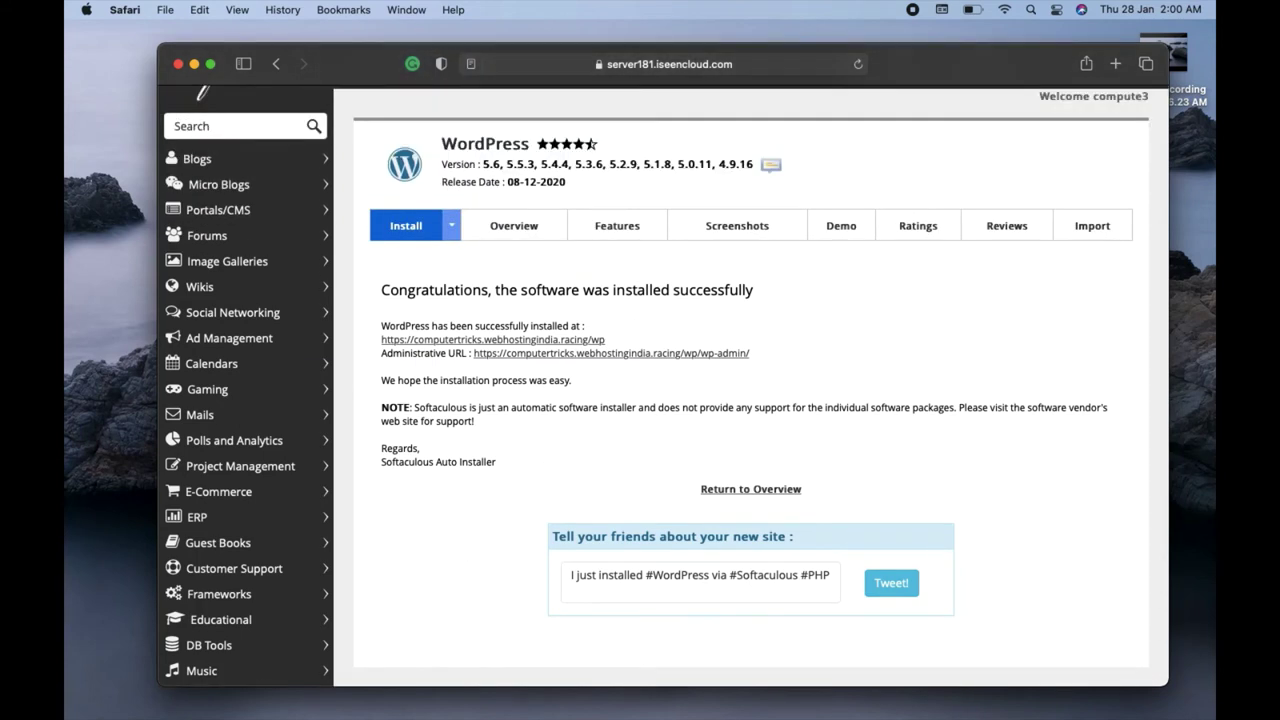
{"action": "scroll", "coordinate": [460, 391], "scroll_direction": "down", "scroll_amount": 5}
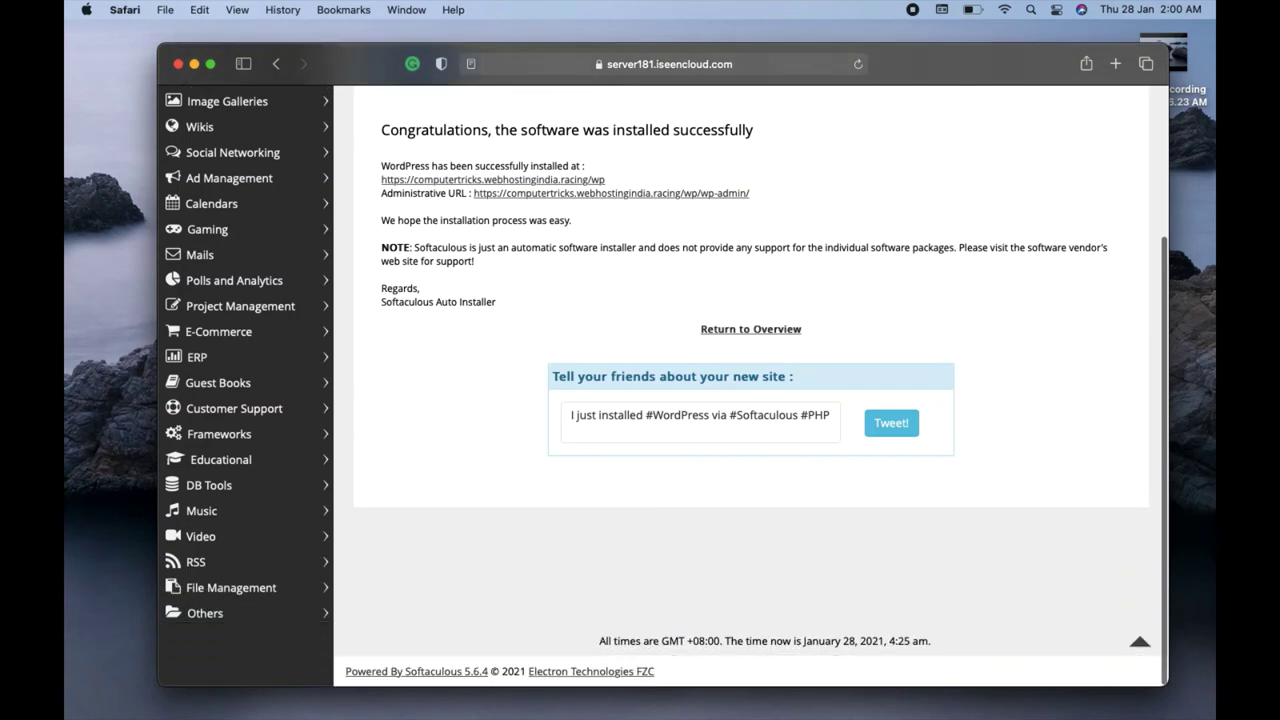
{"action": "scroll", "coordinate": [666, 366], "scroll_direction": "up", "scroll_amount": 5}
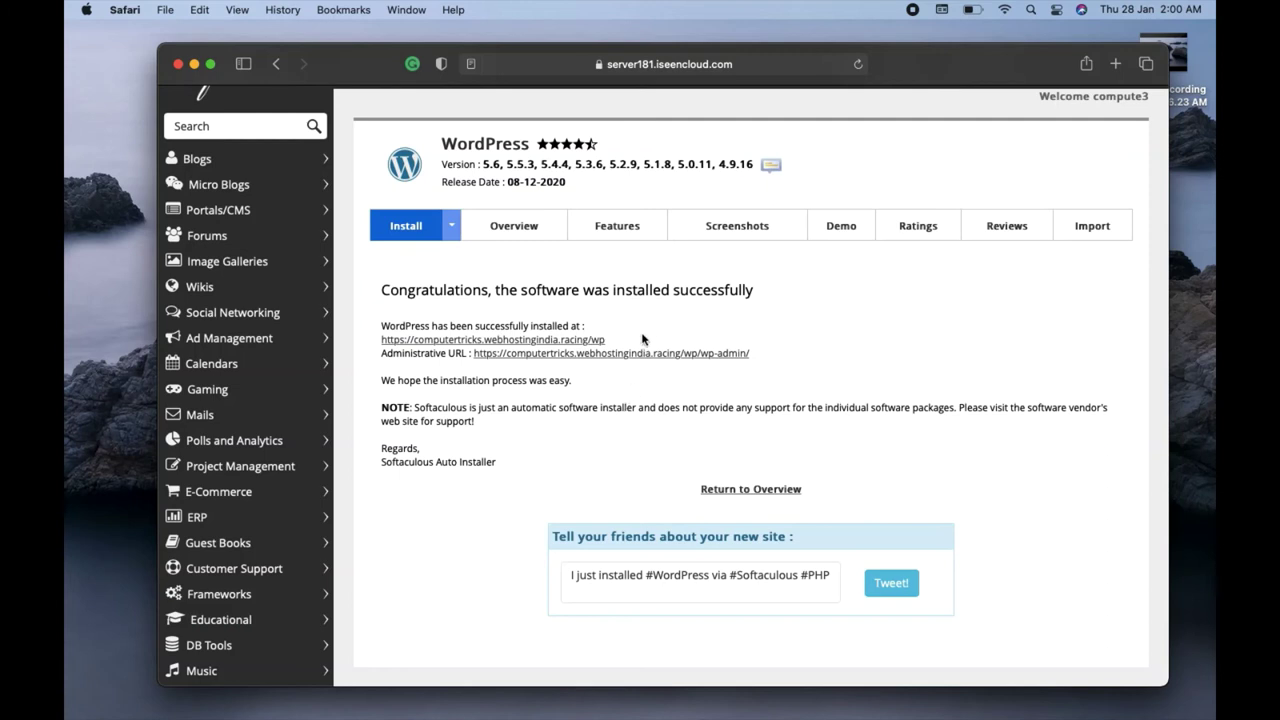
{"action": "left_click", "coordinate": [514, 341]}
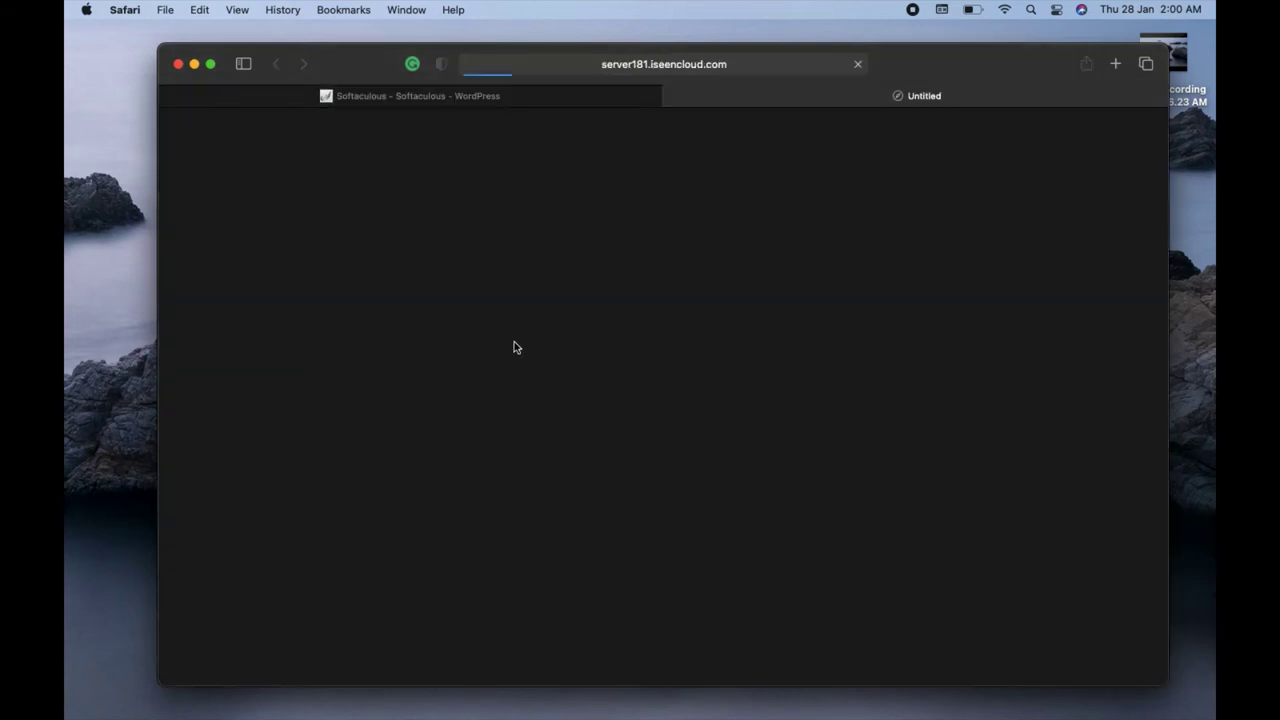
{"action": "left_click", "coordinate": [532, 99]}
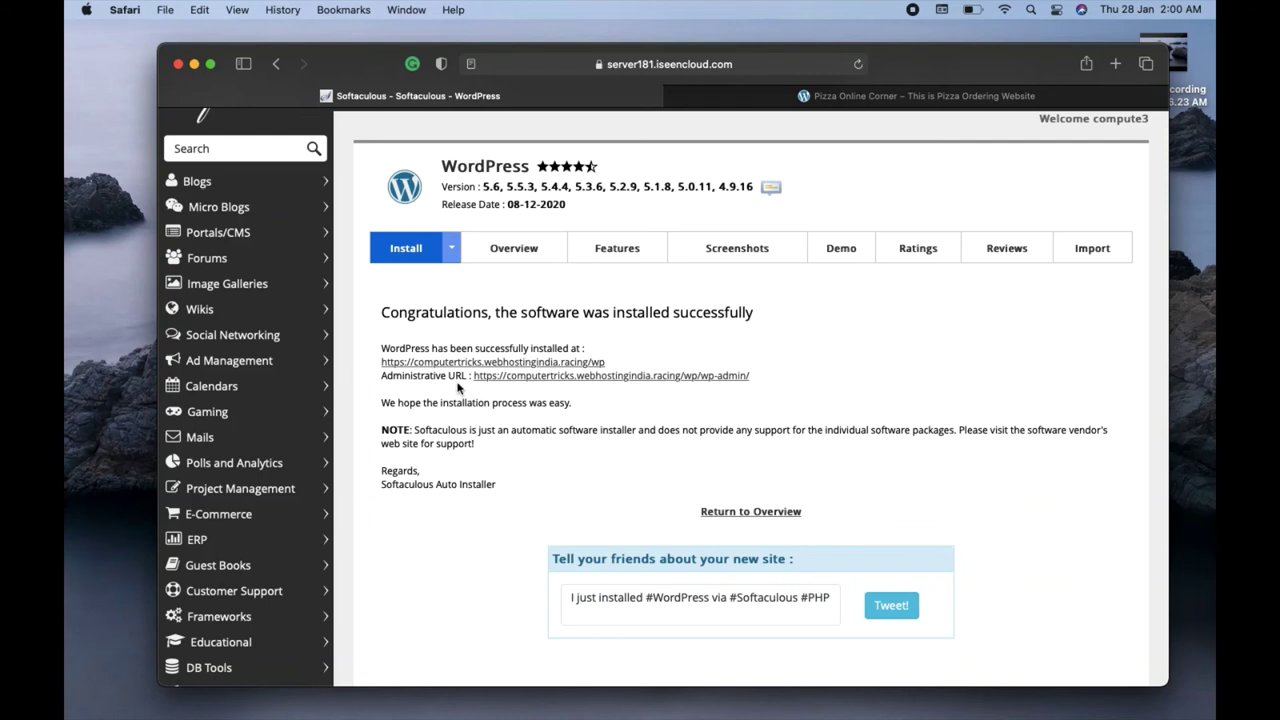
{"action": "left_click_drag", "start_coordinate": [387, 378], "coordinate": [850, 377]}
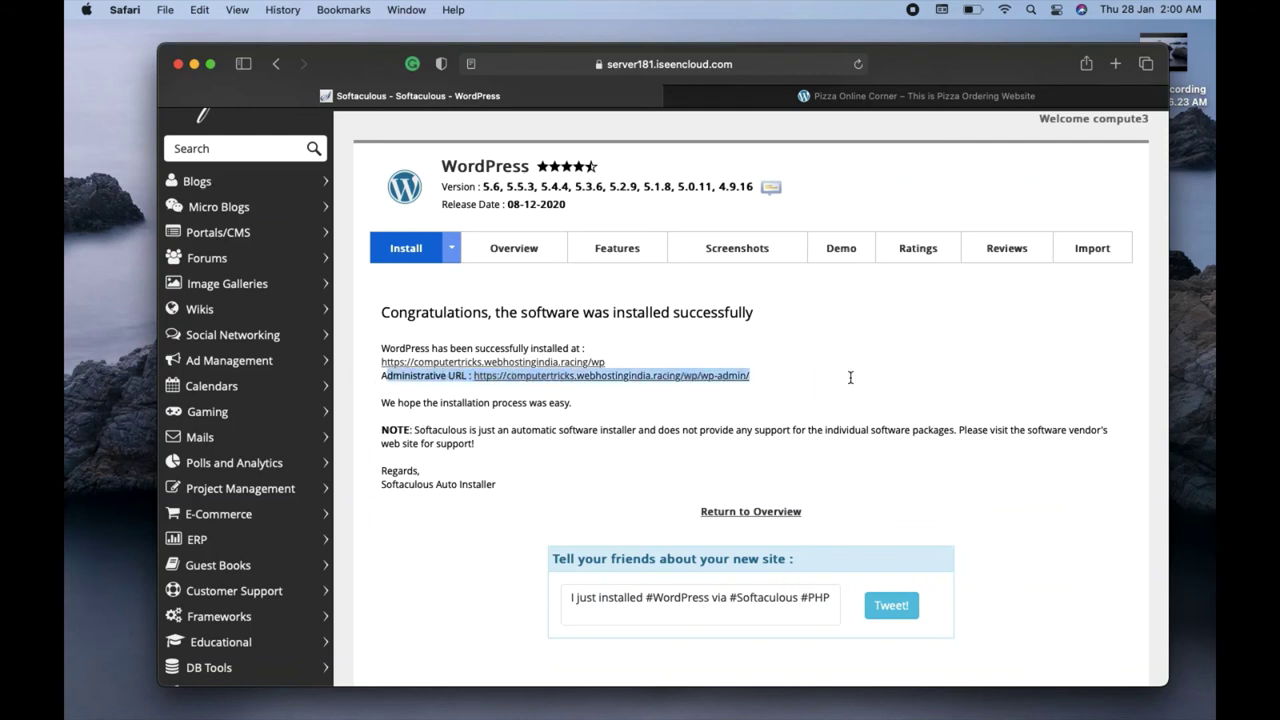
- Scroll through the live Pizza Online Corner site, then return to the installation summary
{"action": "left_click", "coordinate": [880, 97]}
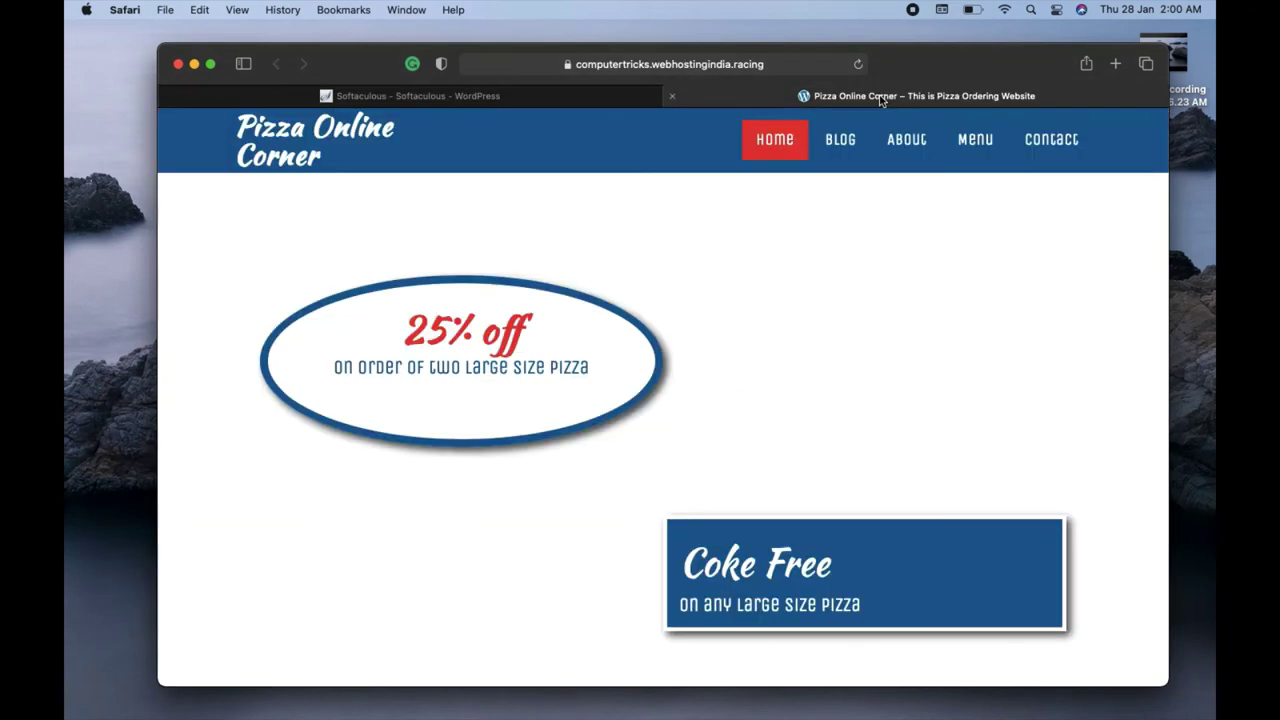
{"action": "scroll", "coordinate": [714, 231], "scroll_direction": "down", "scroll_amount": 1}
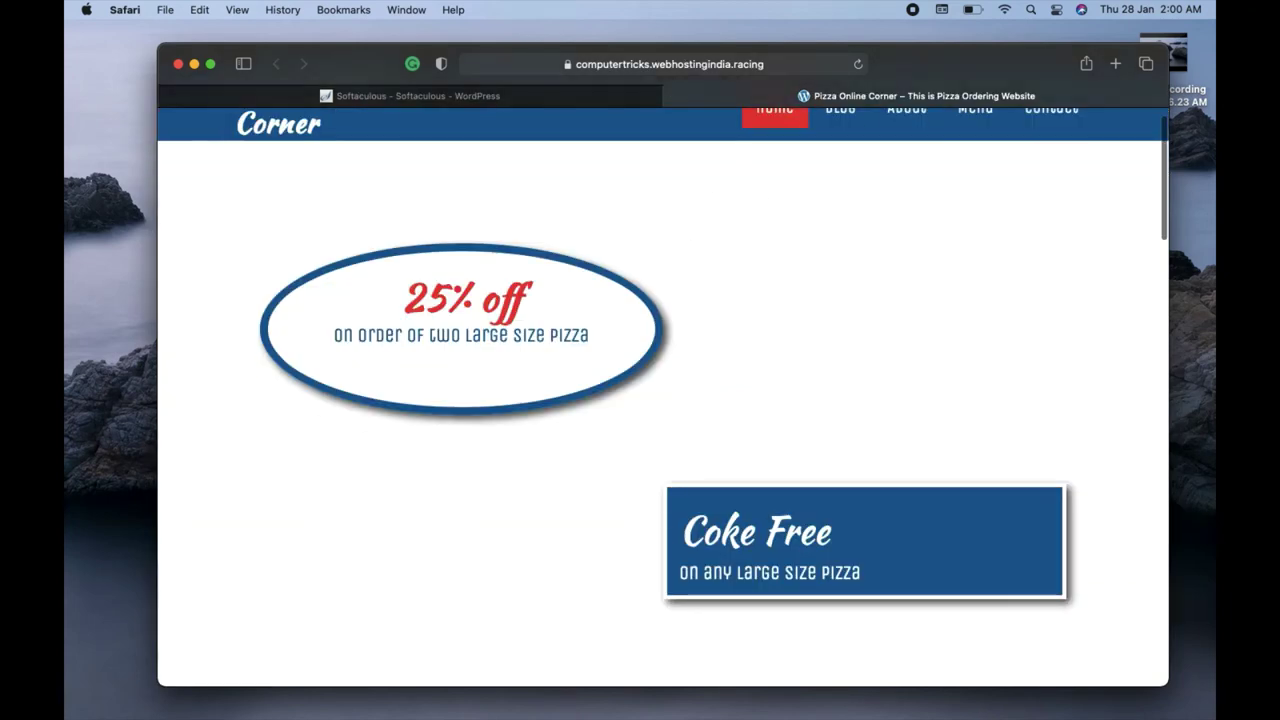
{"action": "scroll", "coordinate": [662, 400], "scroll_direction": "down", "scroll_amount": 10}
{"action": "scroll", "coordinate": [662, 400], "scroll_direction": "down", "scroll_amount": 8}
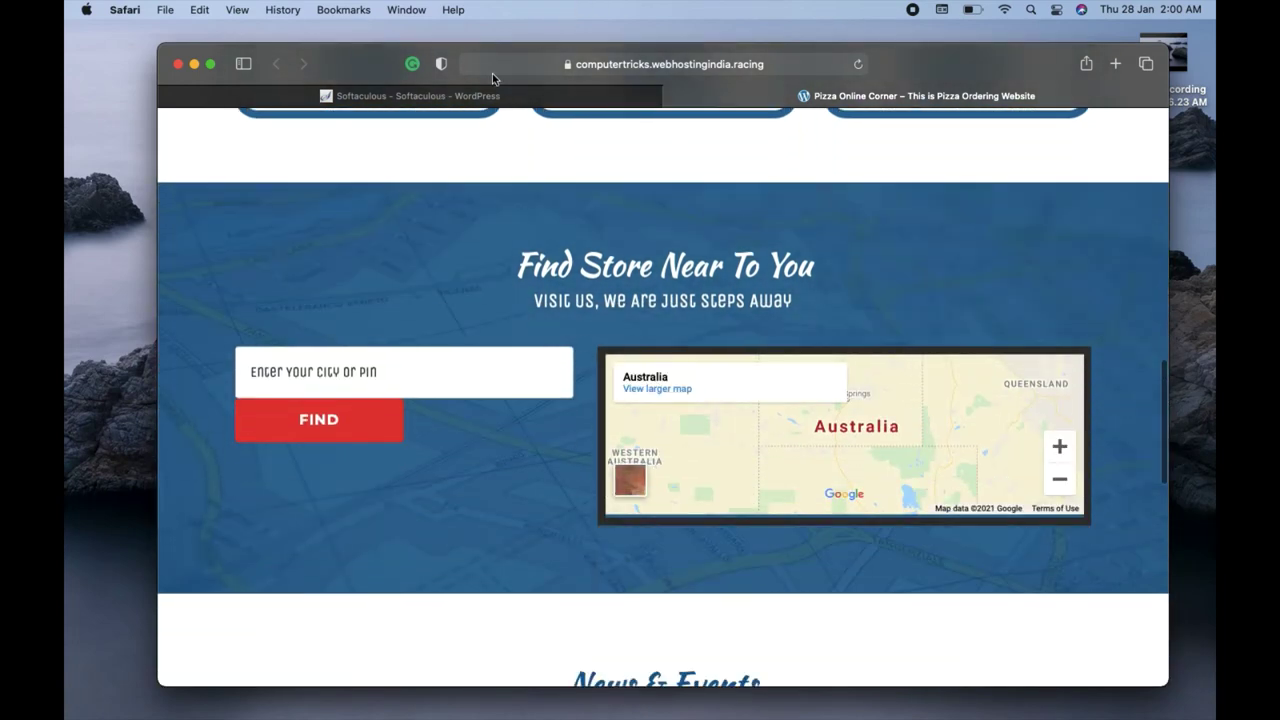
{"action": "left_click", "coordinate": [424, 97]}
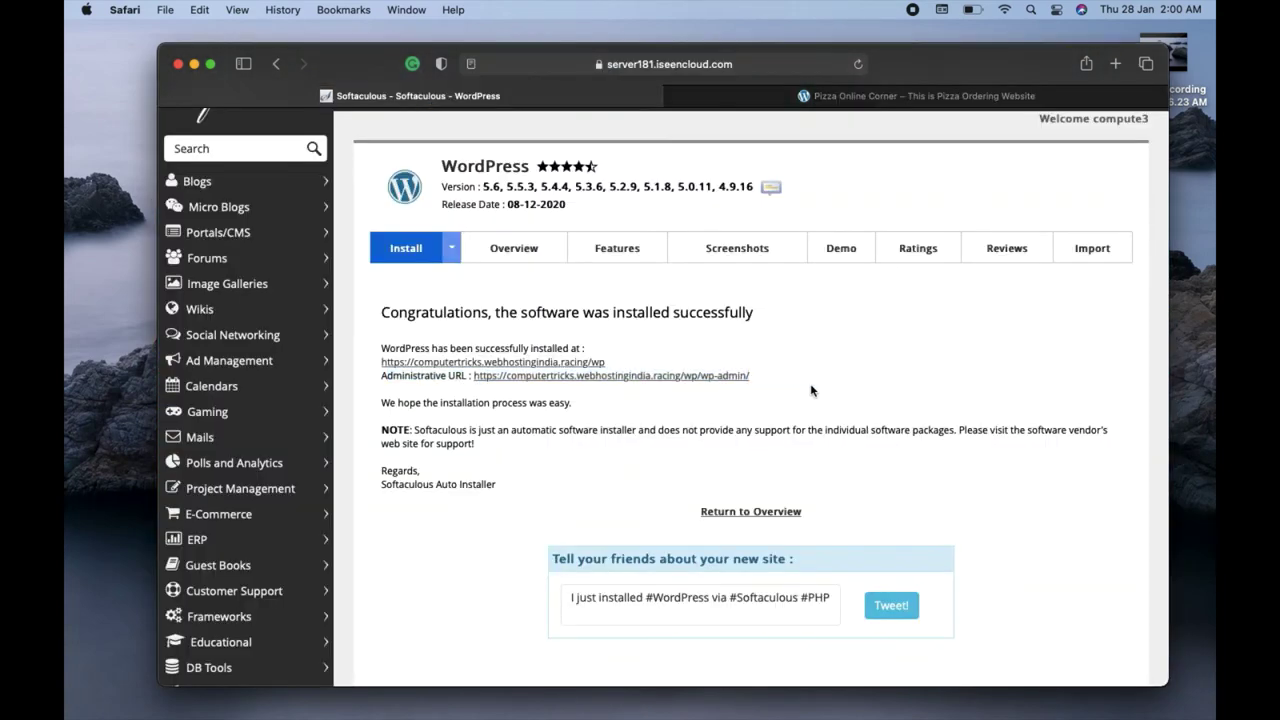
- Open the WordPress admin dashboard from the Administrative URL in a new tab
{"action": "left_click", "coordinate": [655, 377]}
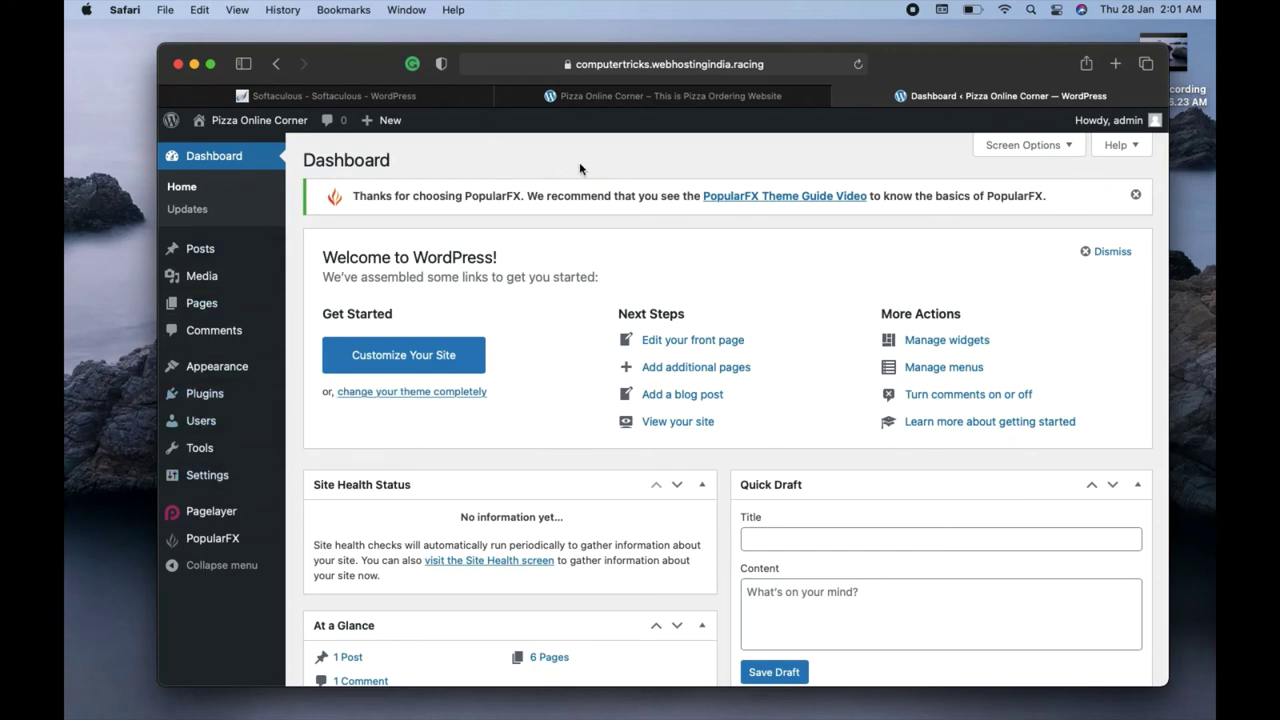
{"action": "scroll", "coordinate": [579, 169], "scroll_direction": "down", "scroll_amount": 3}
{"action": "scroll", "coordinate": [728, 410], "scroll_direction": "down", "scroll_amount": 5}
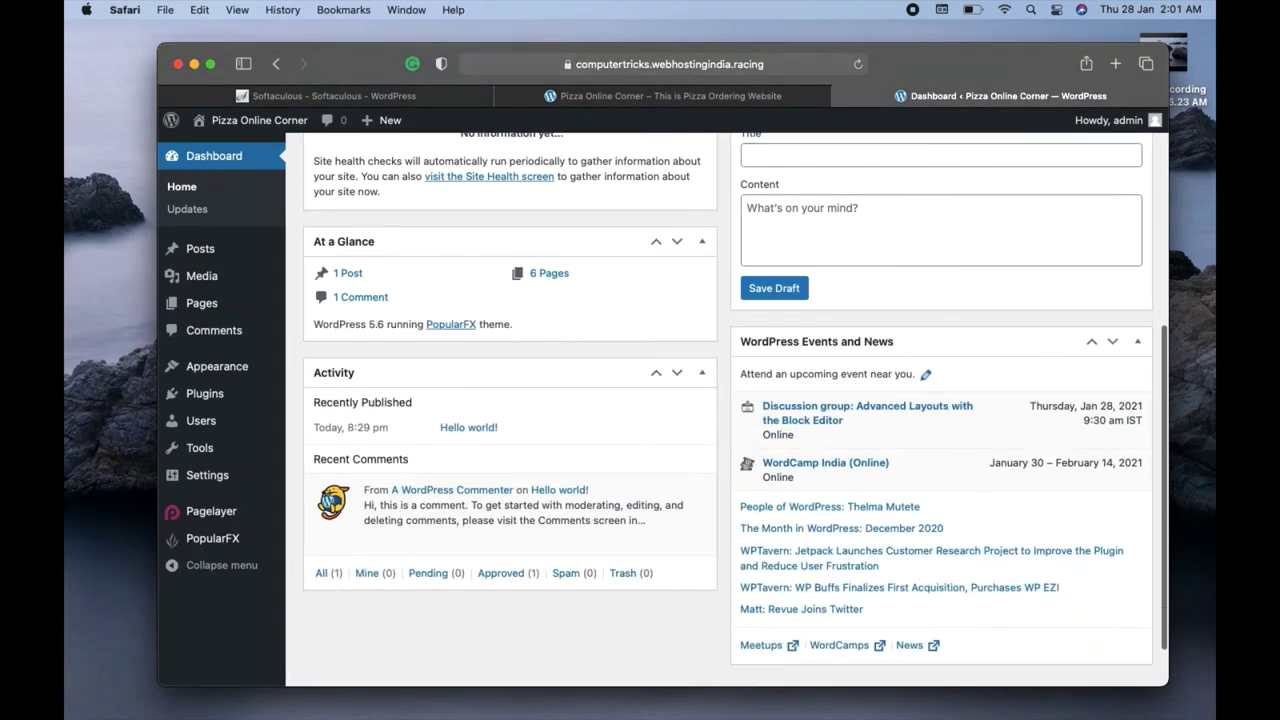
{"action": "scroll", "coordinate": [463, 215], "scroll_direction": "down", "scroll_amount": 2}
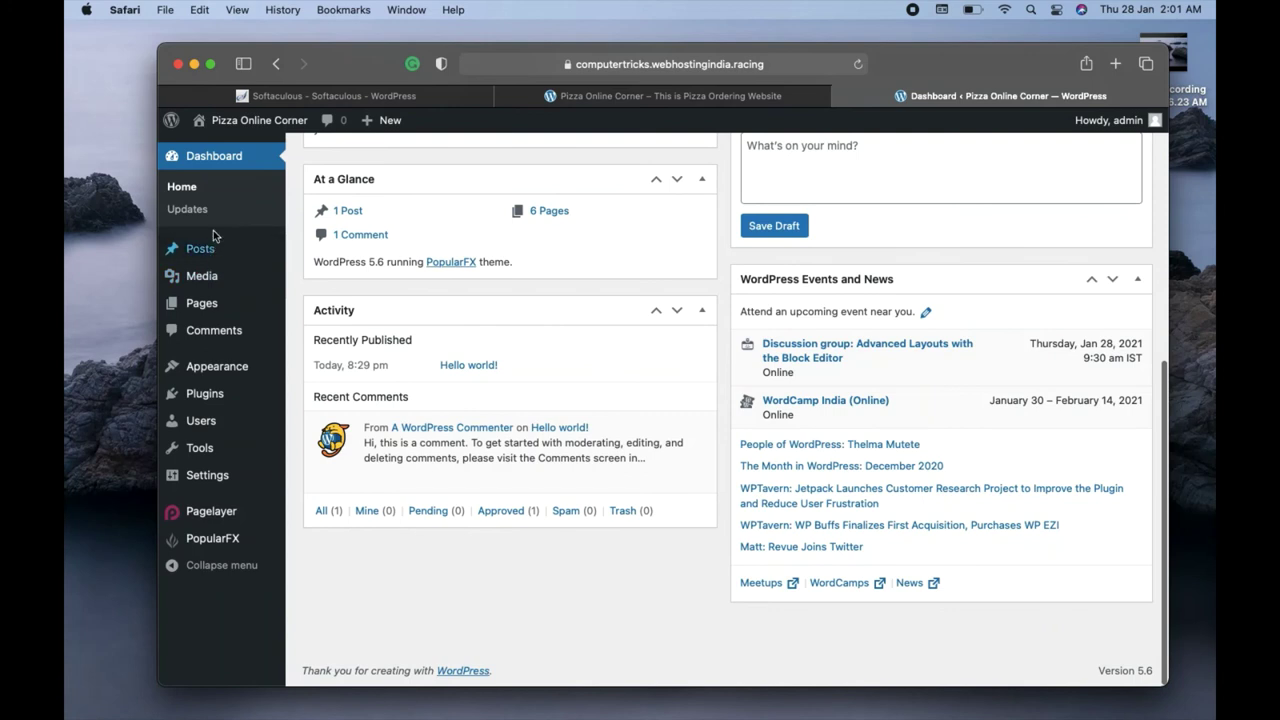
- Go to the admin Pages list showing the site's 7 pages
{"action": "mouse_move", "coordinate": [202, 250]}
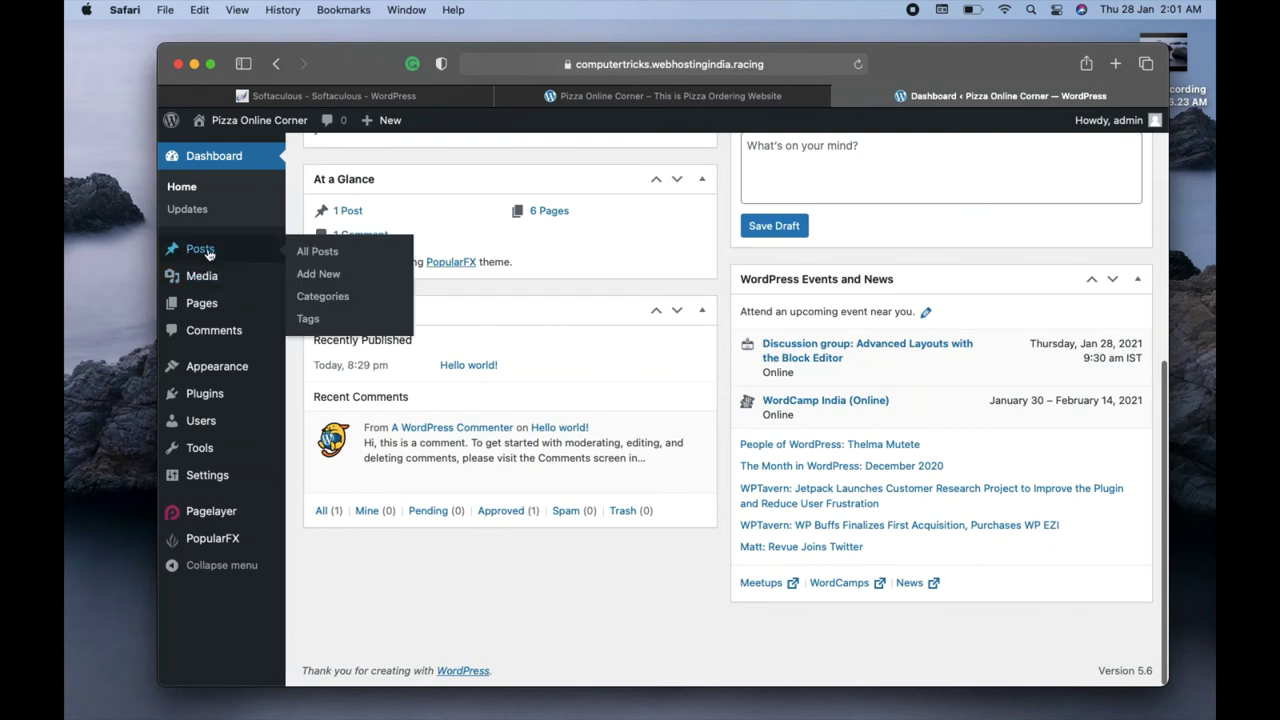
{"action": "mouse_move", "coordinate": [196, 284]}
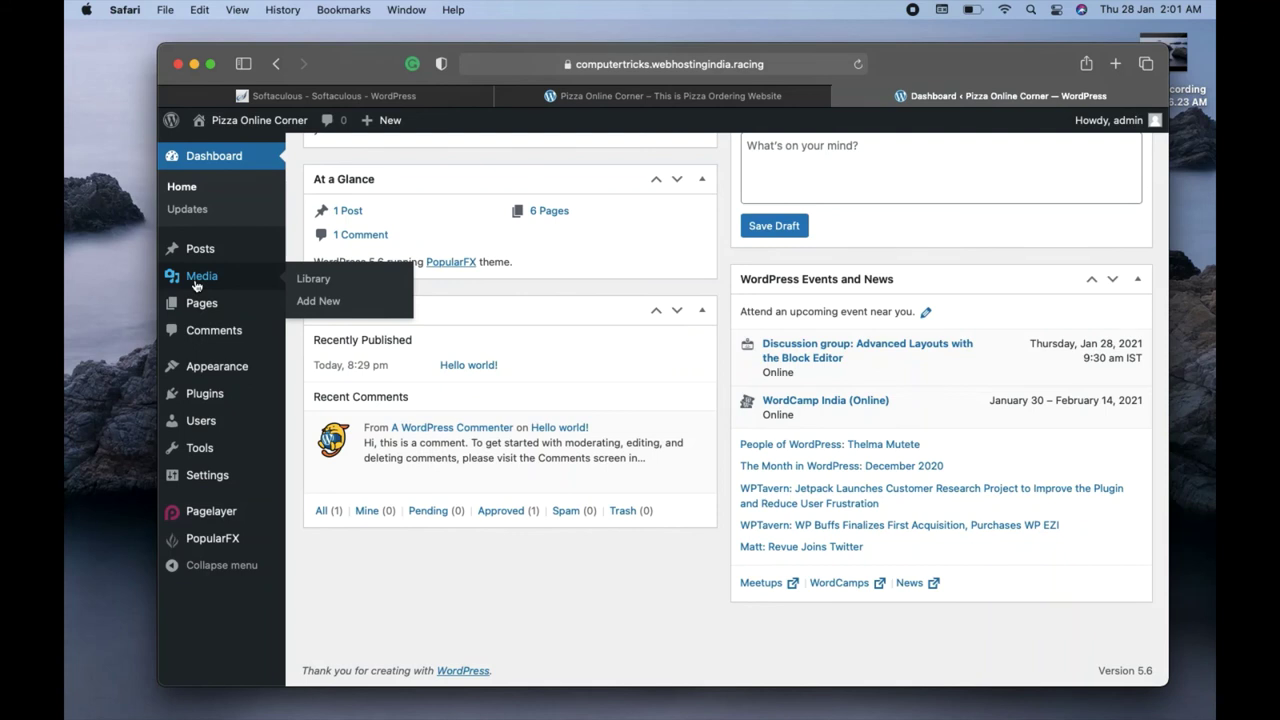
{"action": "mouse_move", "coordinate": [203, 311]}
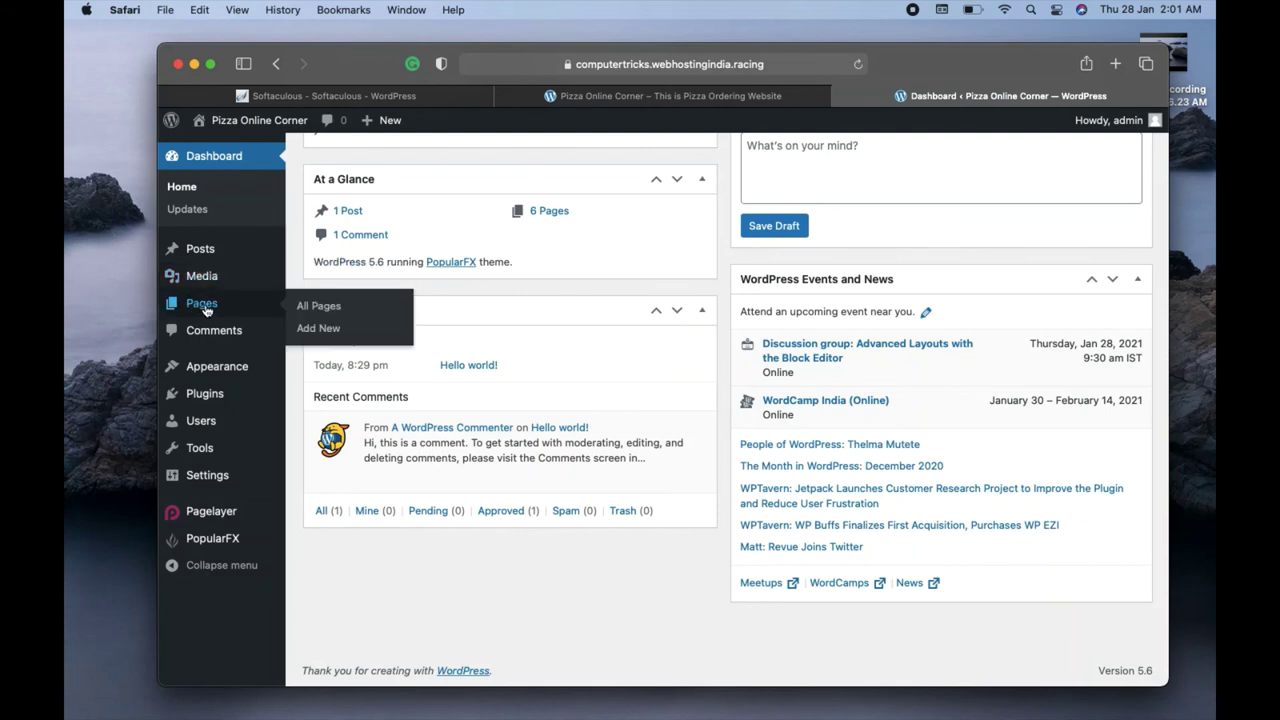
{"action": "left_click", "coordinate": [201, 303]}
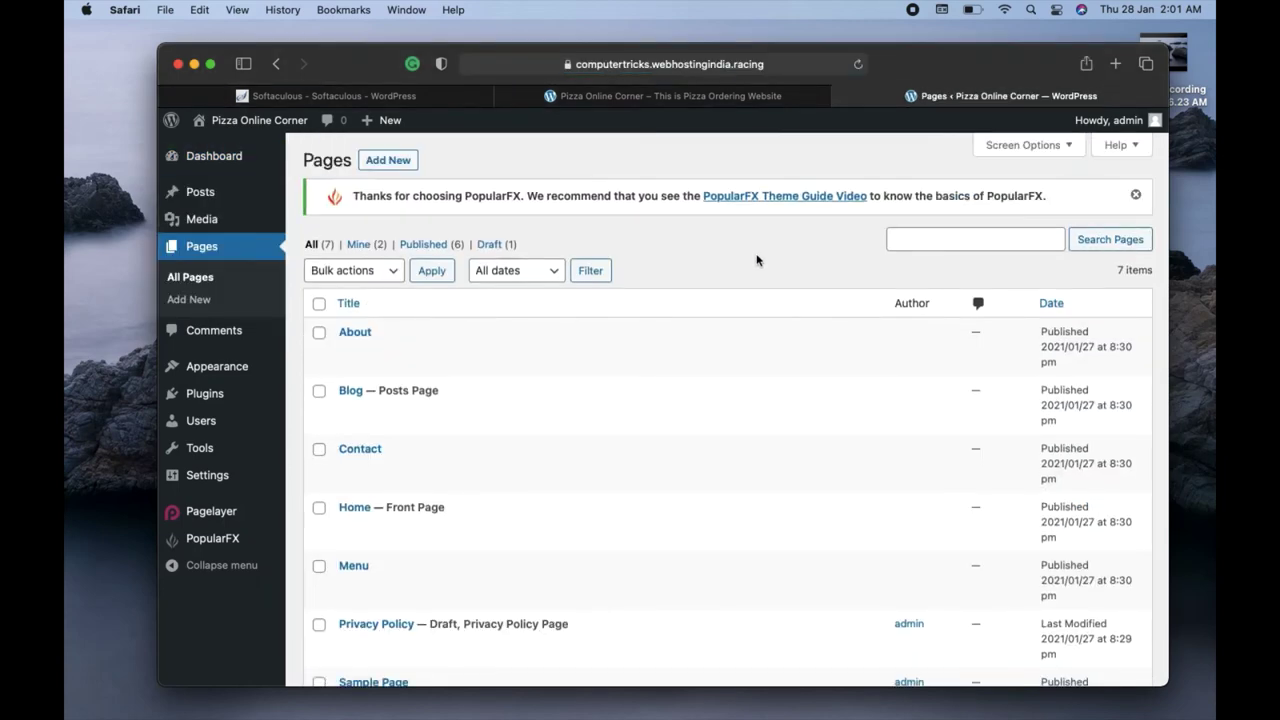
{"action": "scroll", "coordinate": [757, 261], "scroll_direction": "down", "scroll_amount": 2}
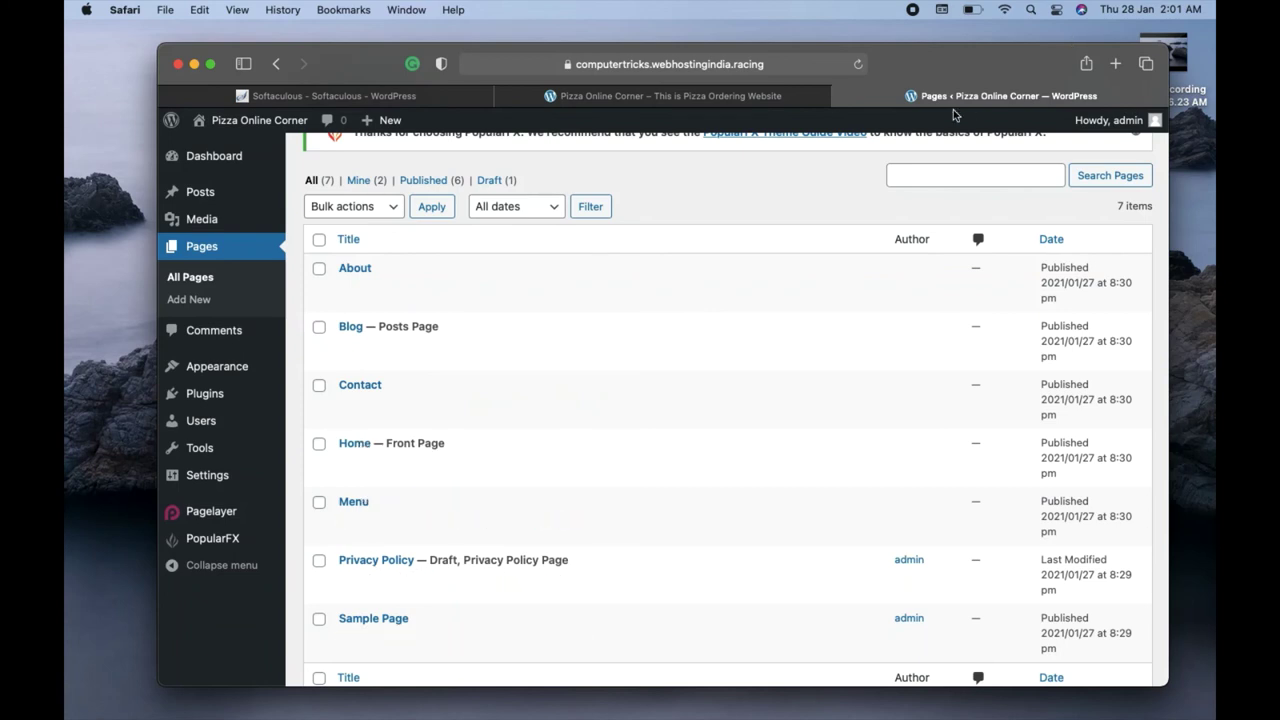
- On the live site, view the Blog page, then browse the About page
{"action": "left_click", "coordinate": [755, 97]}
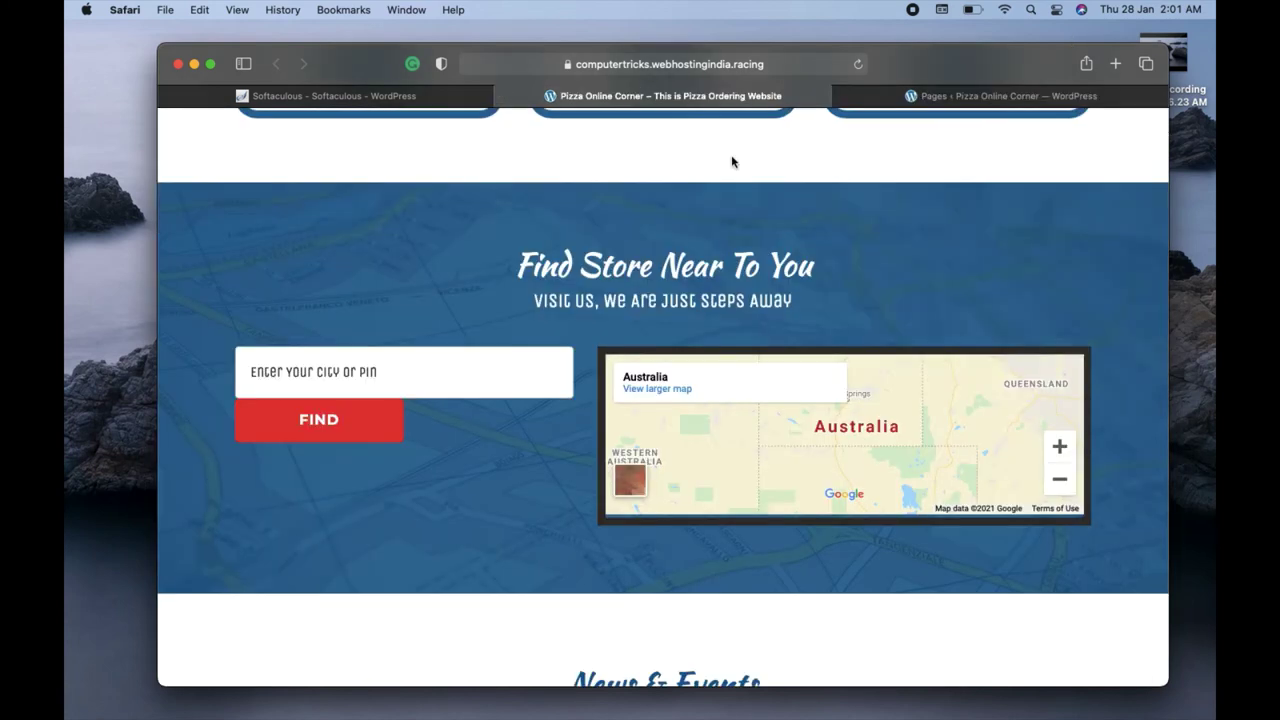
{"action": "scroll", "coordinate": [731, 162], "scroll_direction": "up", "scroll_amount": 6}
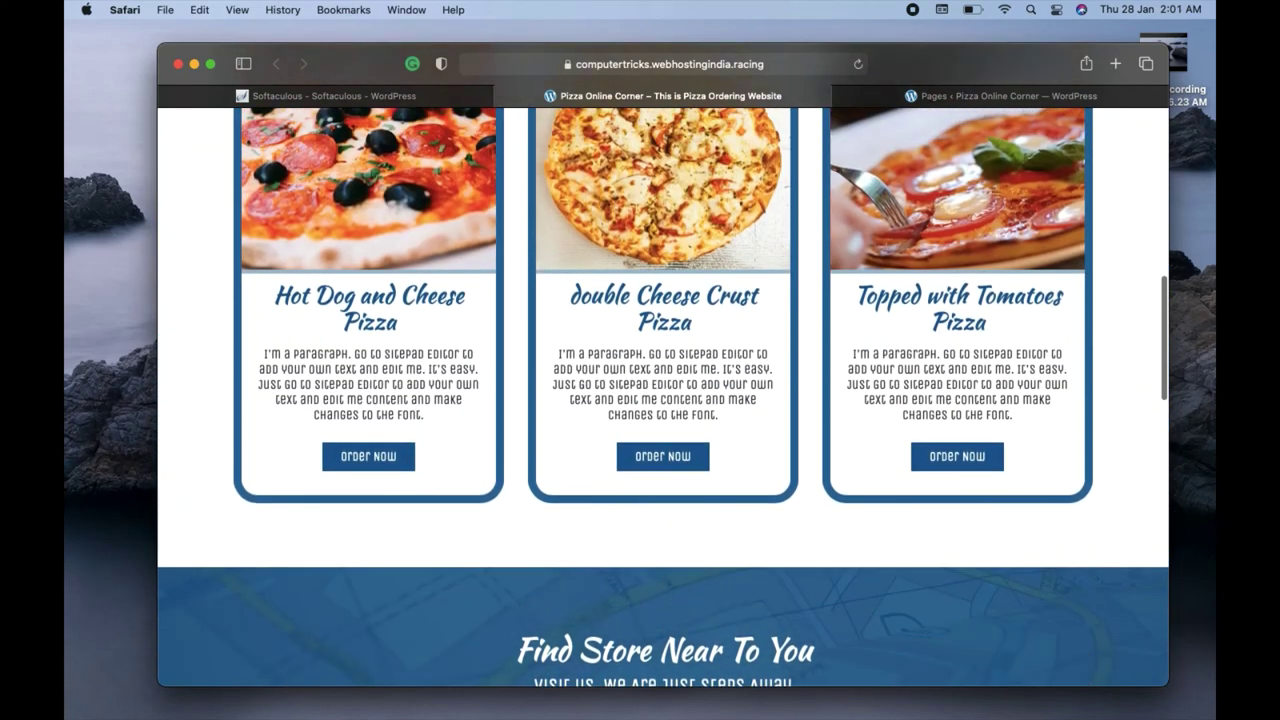
{"action": "scroll", "coordinate": [662, 400], "scroll_direction": "up", "scroll_amount": 6}
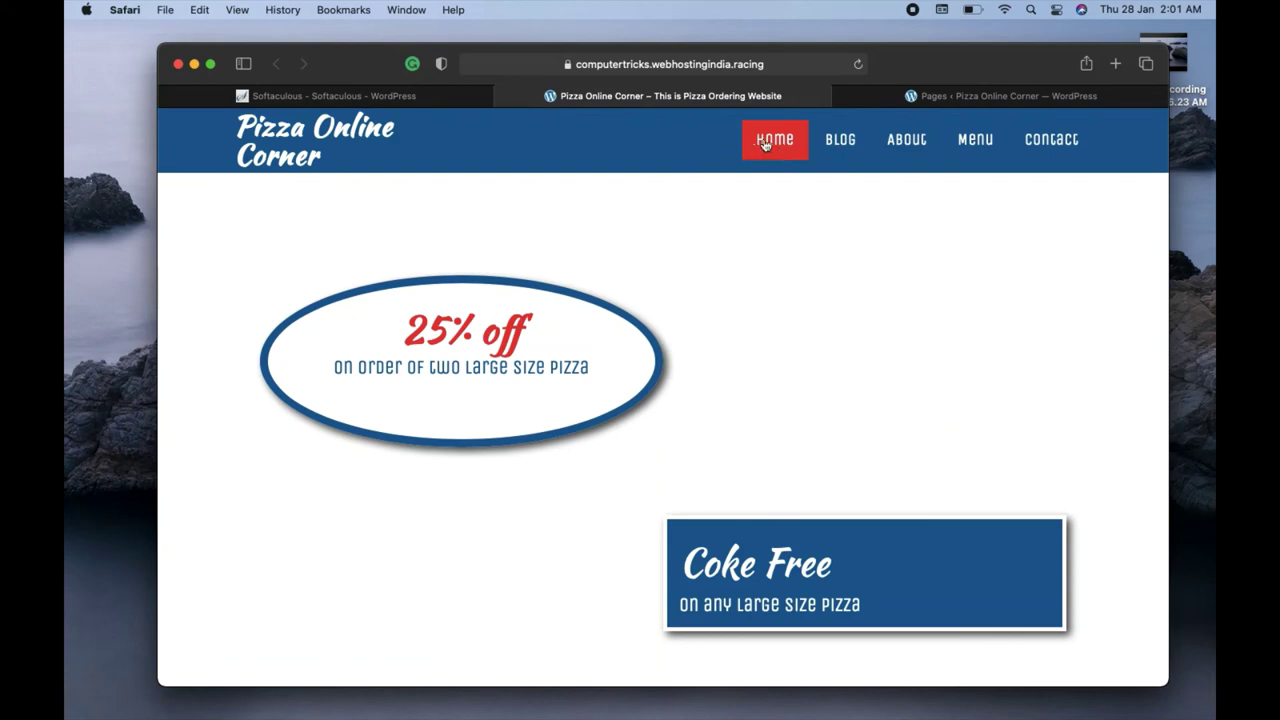
{"action": "left_click", "coordinate": [843, 143]}
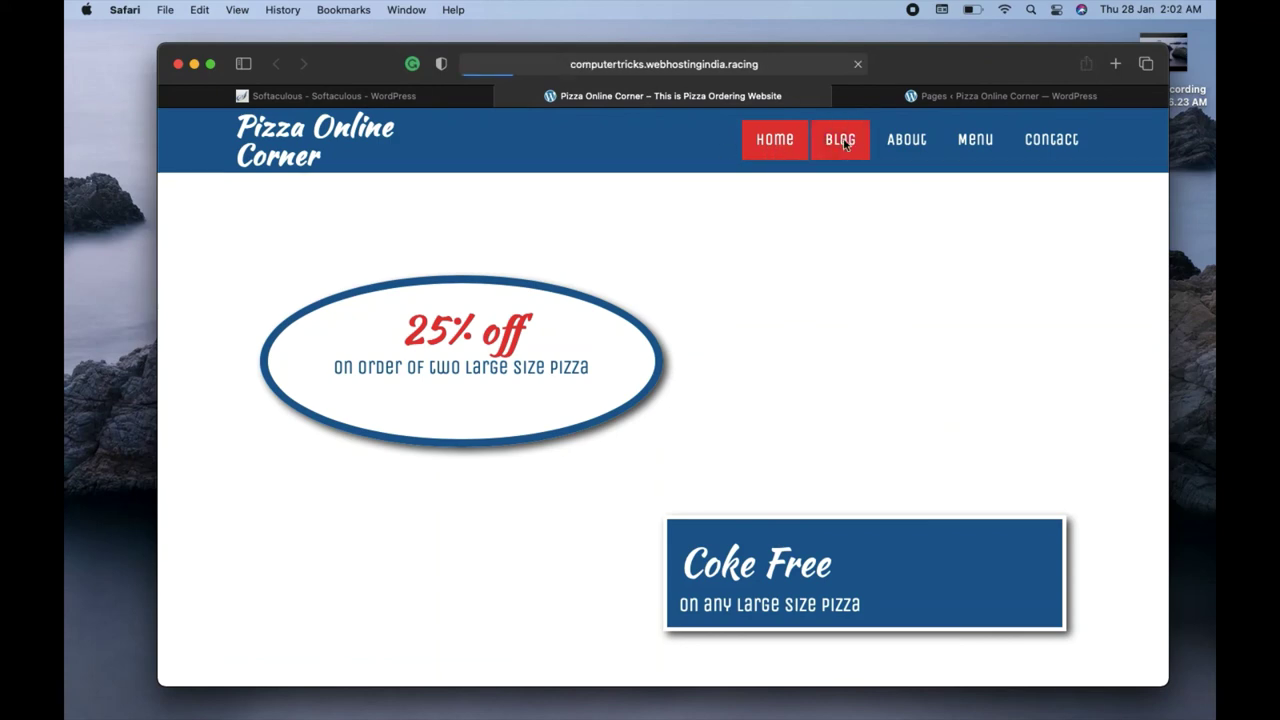
{"action": "left_click", "coordinate": [907, 170]}
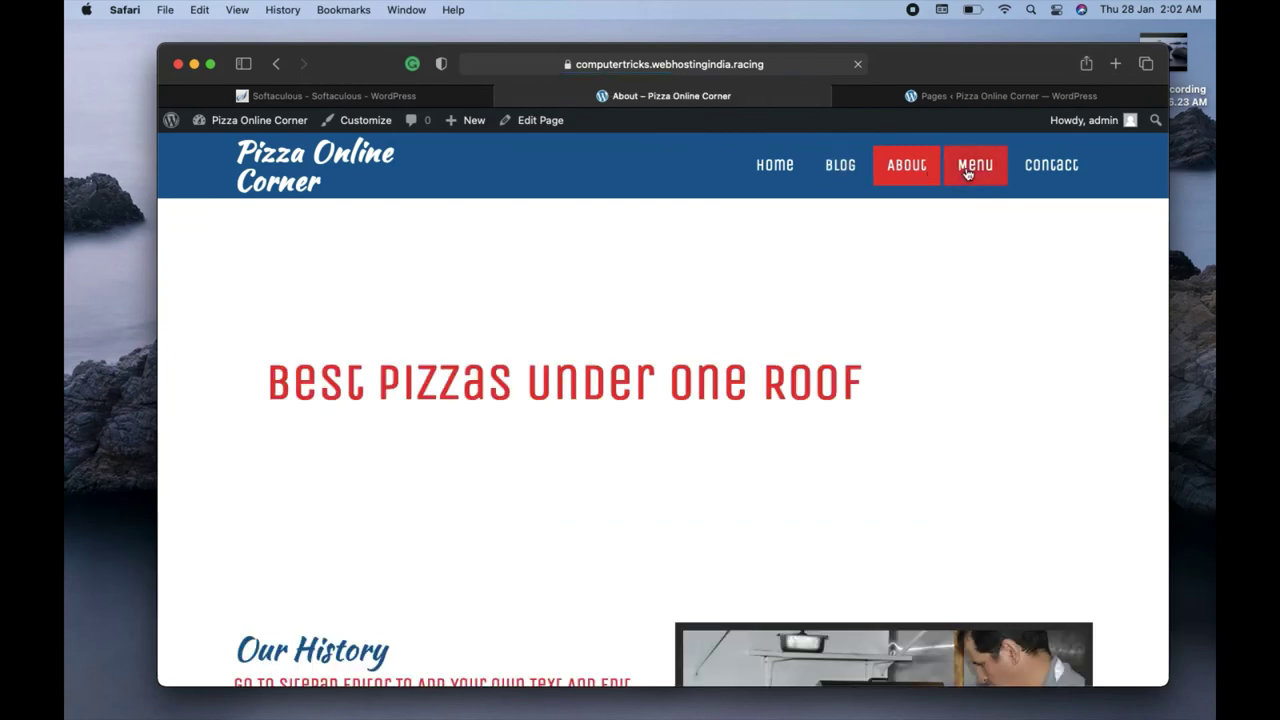
{"action": "scroll", "coordinate": [968, 172], "scroll_direction": "down", "scroll_amount": 5}
{"action": "scroll", "coordinate": [663, 410], "scroll_direction": "down", "scroll_amount": 3}
{"action": "scroll", "coordinate": [663, 410], "scroll_direction": "up", "scroll_amount": 5}
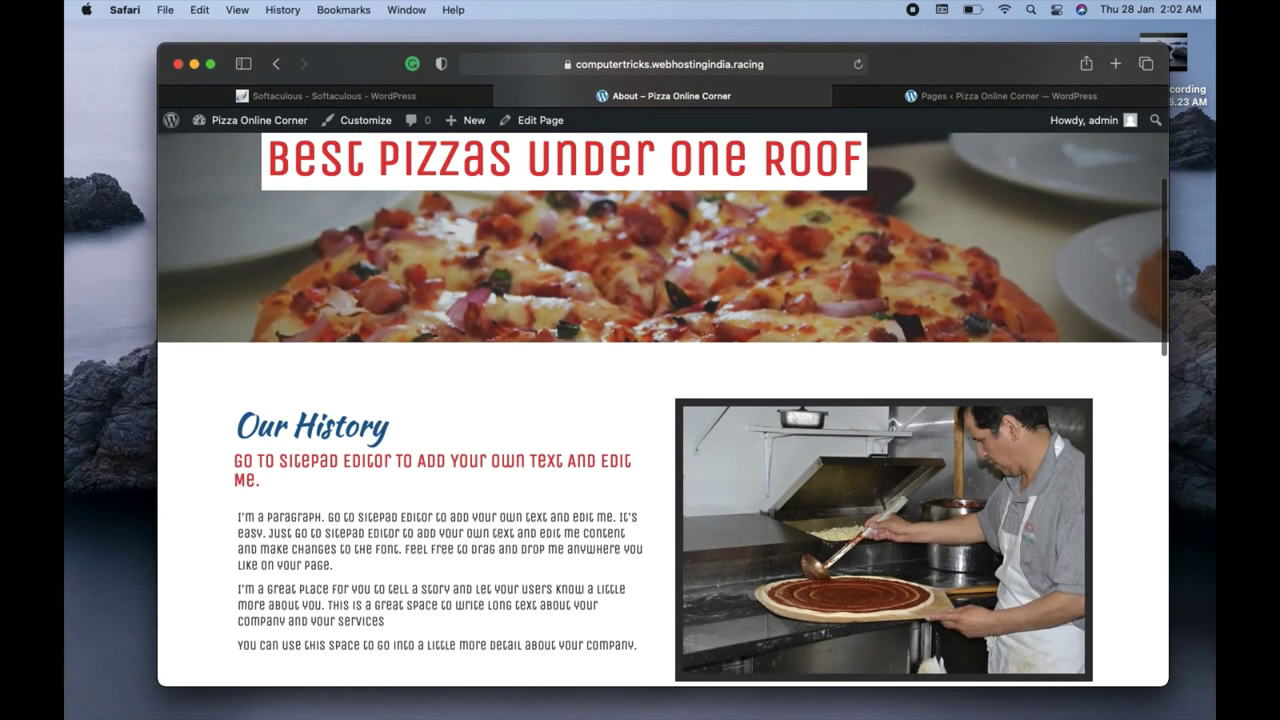
{"action": "scroll", "coordinate": [663, 409], "scroll_direction": "up", "scroll_amount": 4}
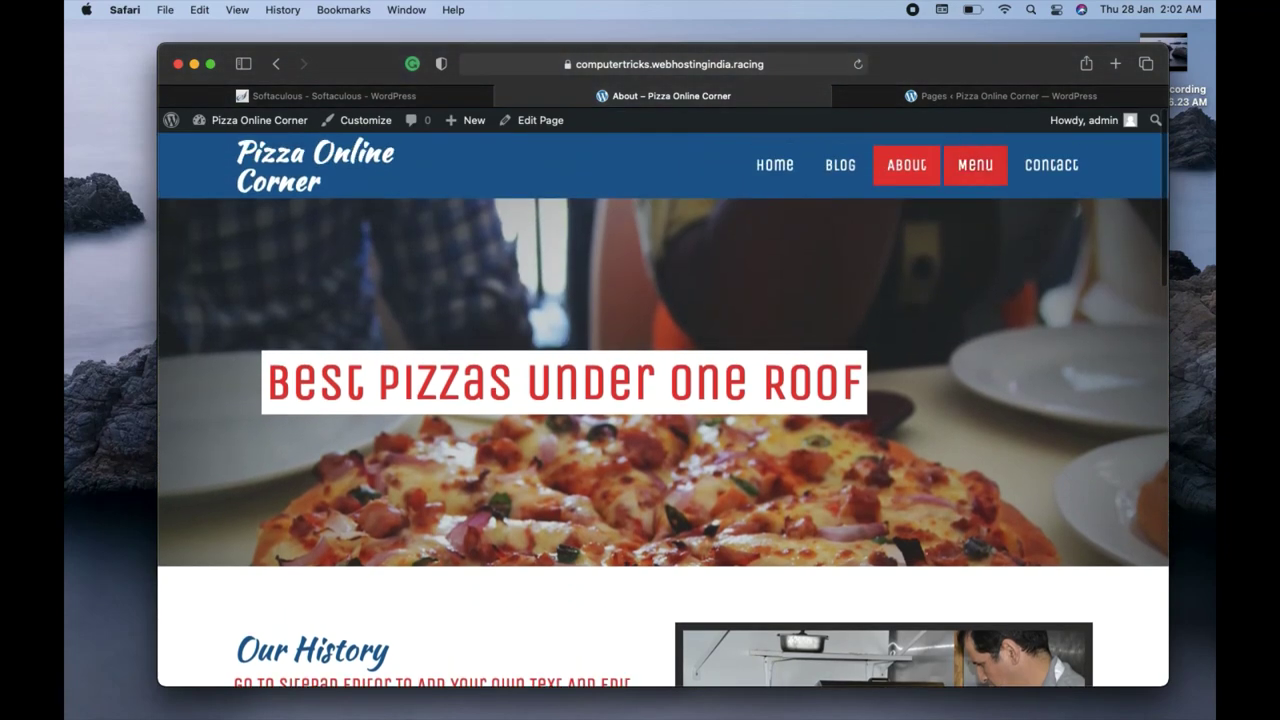
- Browse the Menu page with its pizza list
{"action": "left_click", "coordinate": [988, 173]}
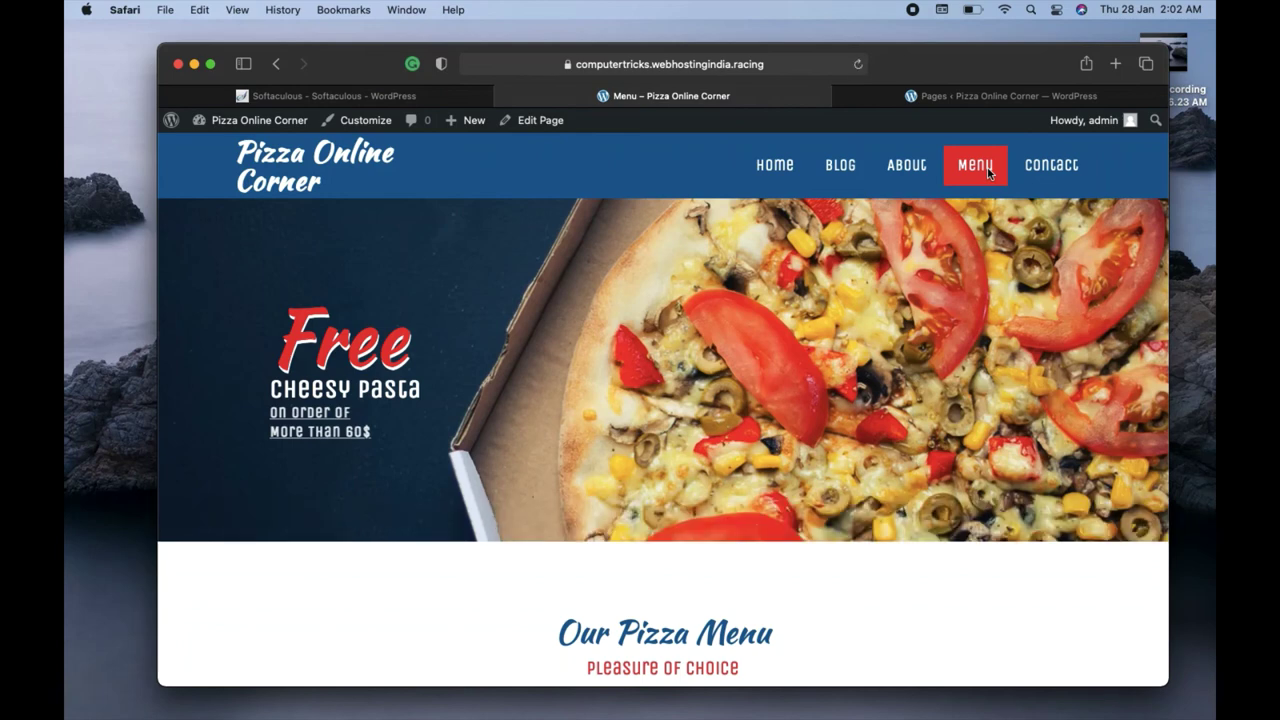
{"action": "scroll", "coordinate": [988, 173], "scroll_direction": "down", "scroll_amount": 10}
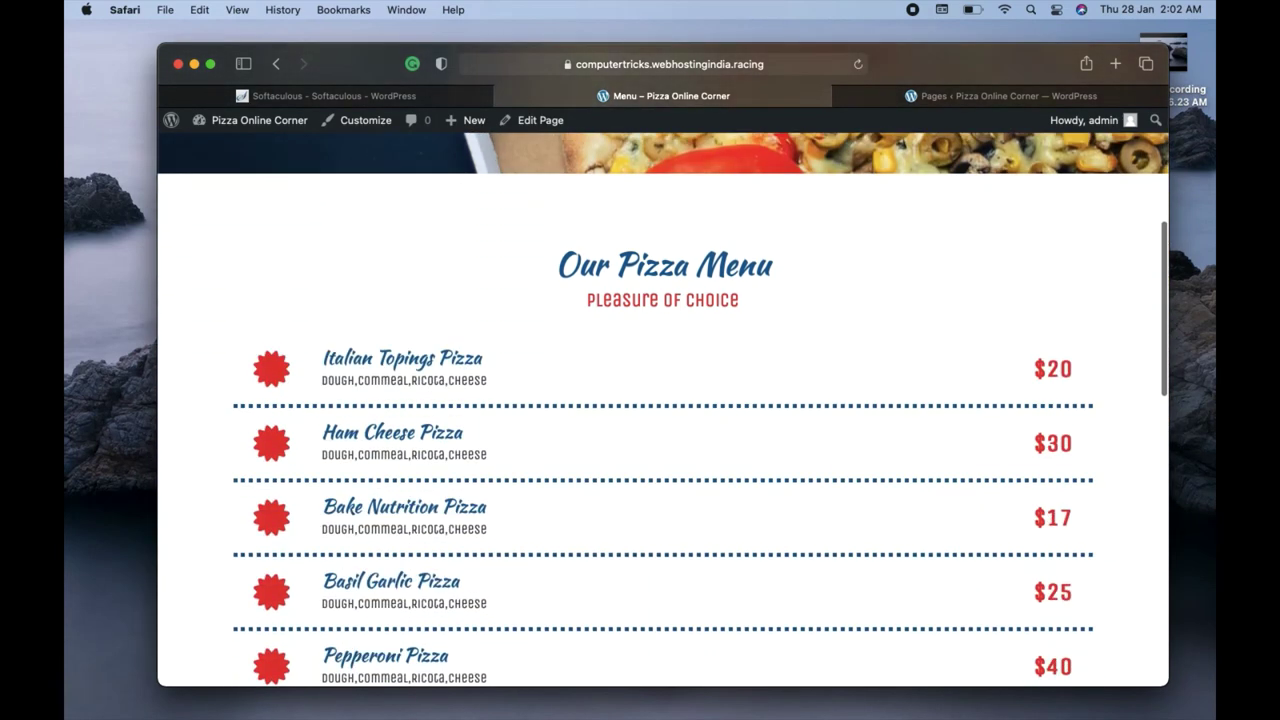
{"action": "scroll", "coordinate": [662, 410], "scroll_direction": "down", "scroll_amount": 5}
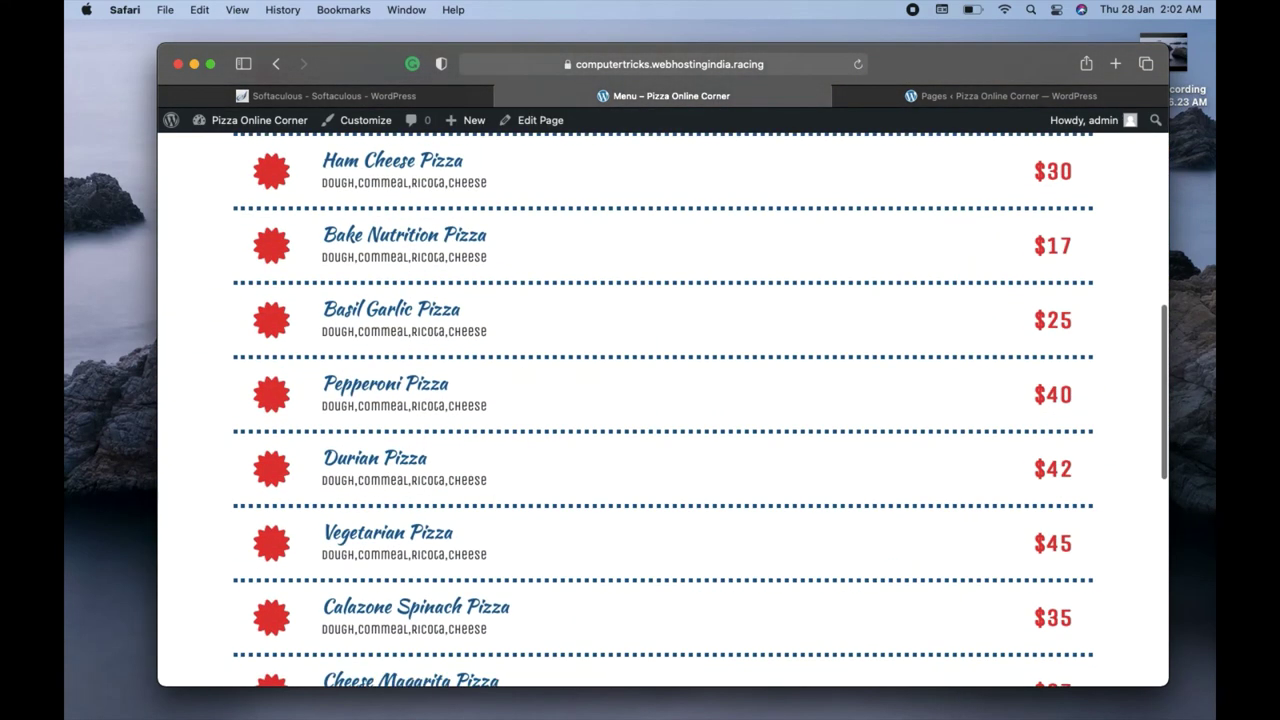
{"action": "scroll", "coordinate": [662, 410], "scroll_direction": "up", "scroll_amount": 8}
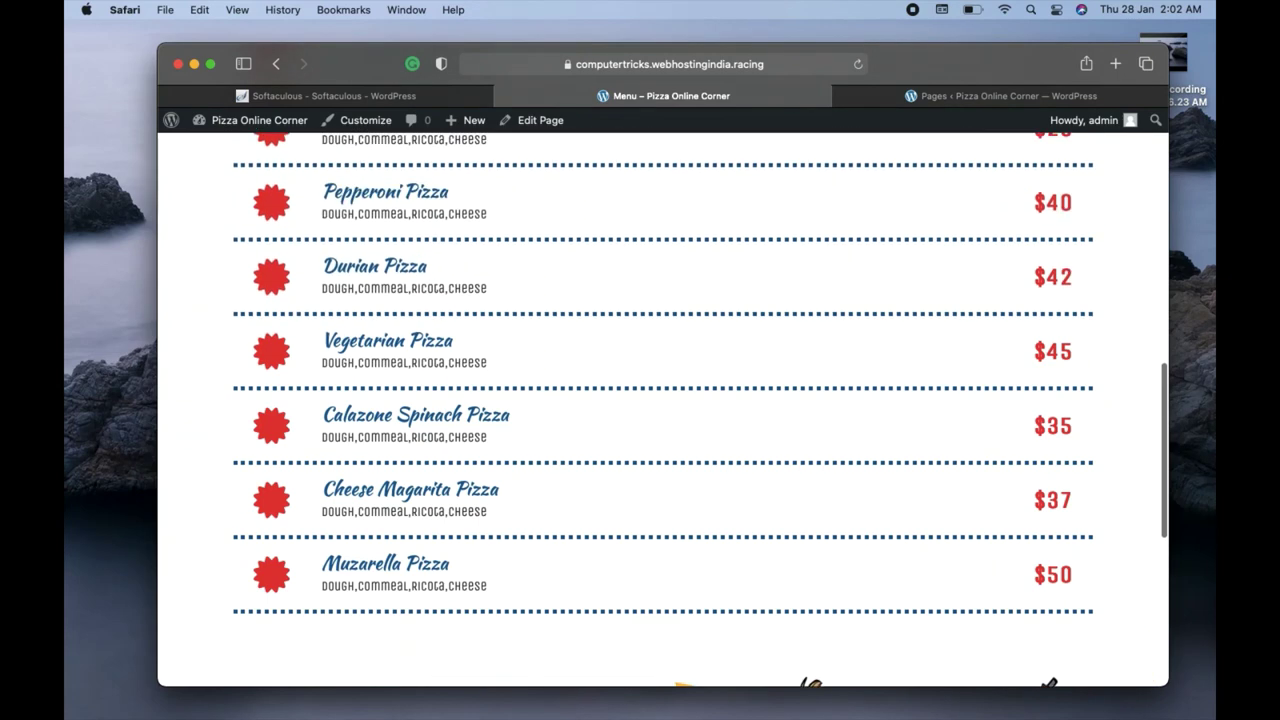
{"action": "scroll", "coordinate": [662, 410], "scroll_direction": "up", "scroll_amount": 5}
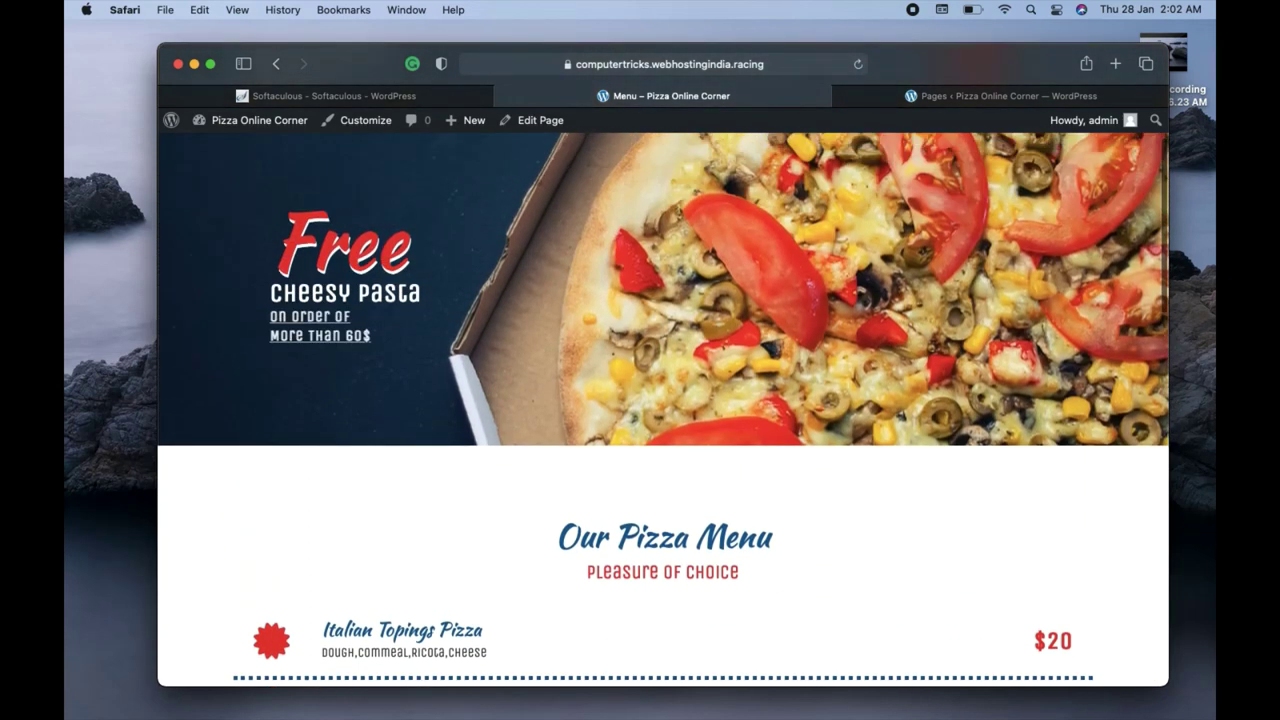
{"action": "scroll", "coordinate": [662, 410], "scroll_direction": "up", "scroll_amount": 2}
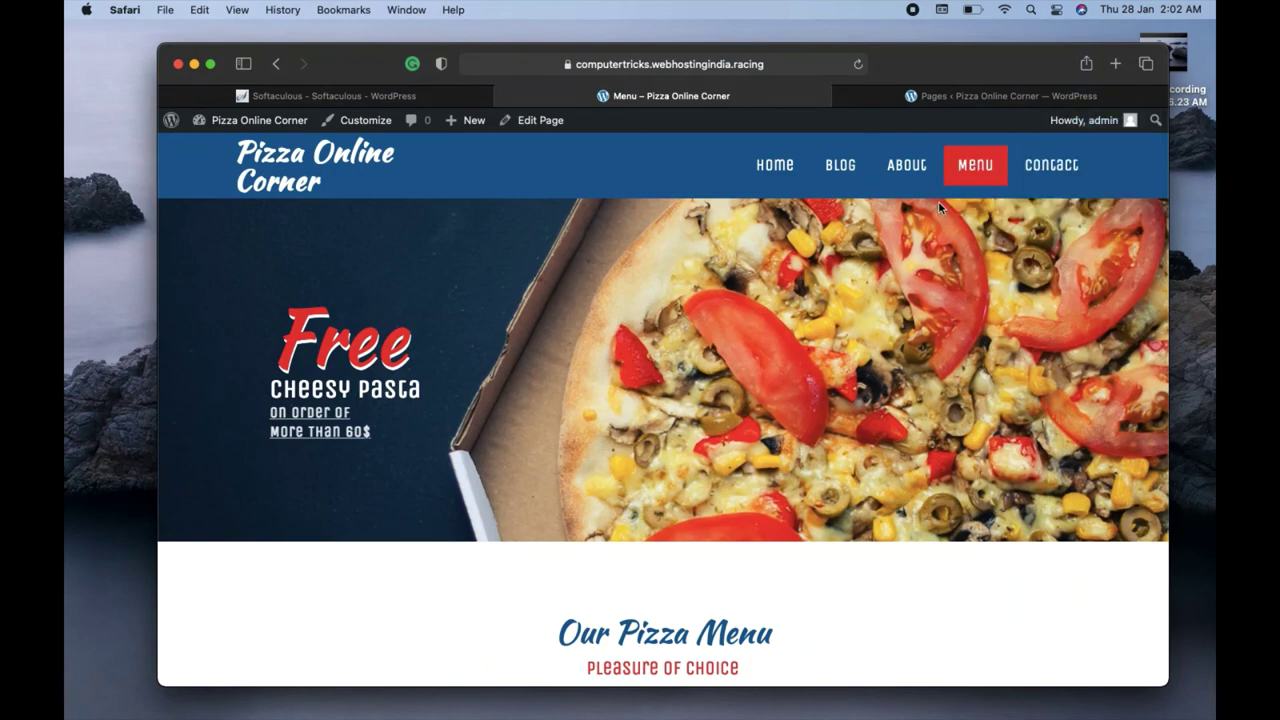
- Open the Contact page and scroll down to its form, map and footer address
{"action": "left_click", "coordinate": [1055, 168]}
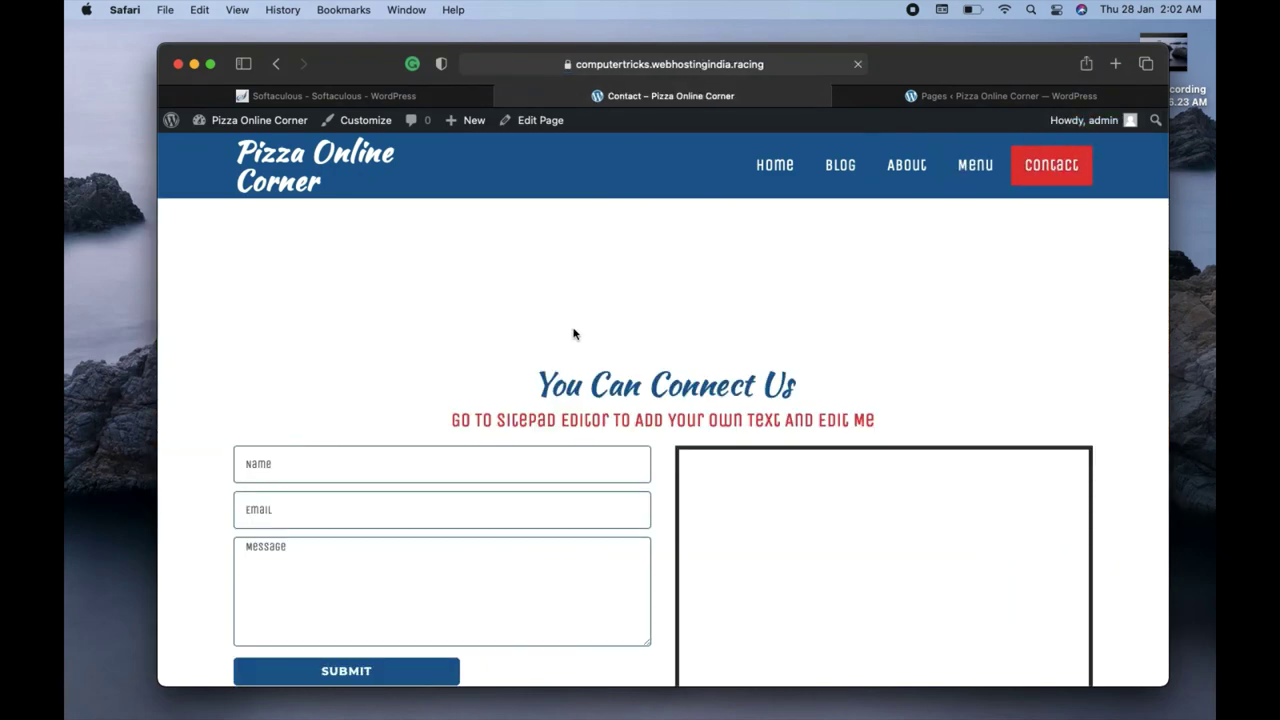
{"action": "scroll", "coordinate": [573, 334], "scroll_direction": "down", "scroll_amount": 10}
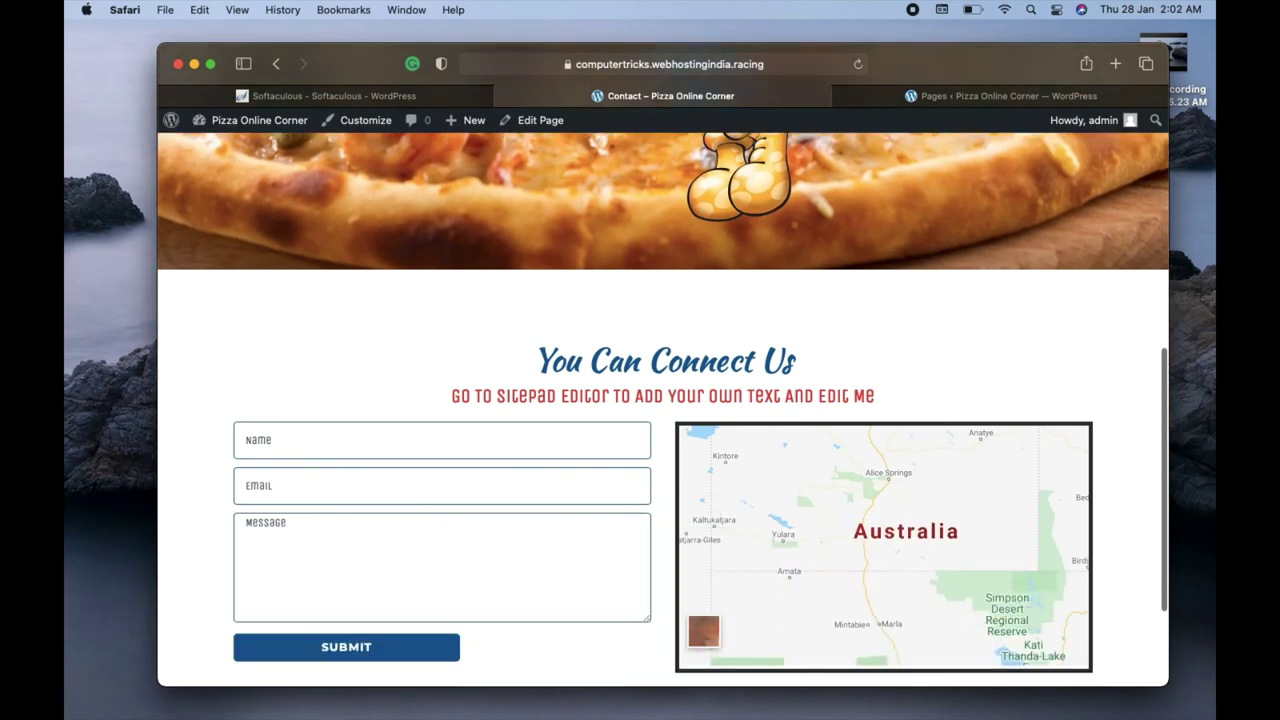
{"action": "scroll", "coordinate": [662, 410], "scroll_direction": "down", "scroll_amount": 4}
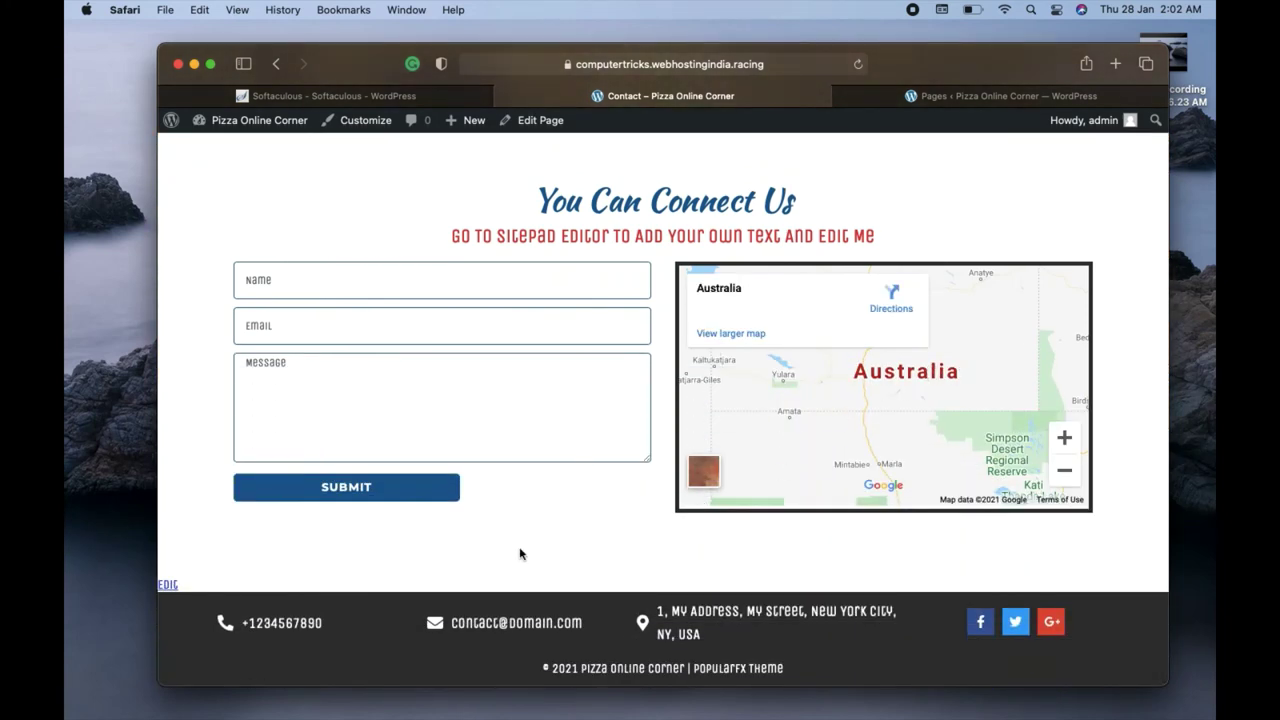
{"action": "left_click_drag", "start_coordinate": [718, 640], "coordinate": [659, 611]}
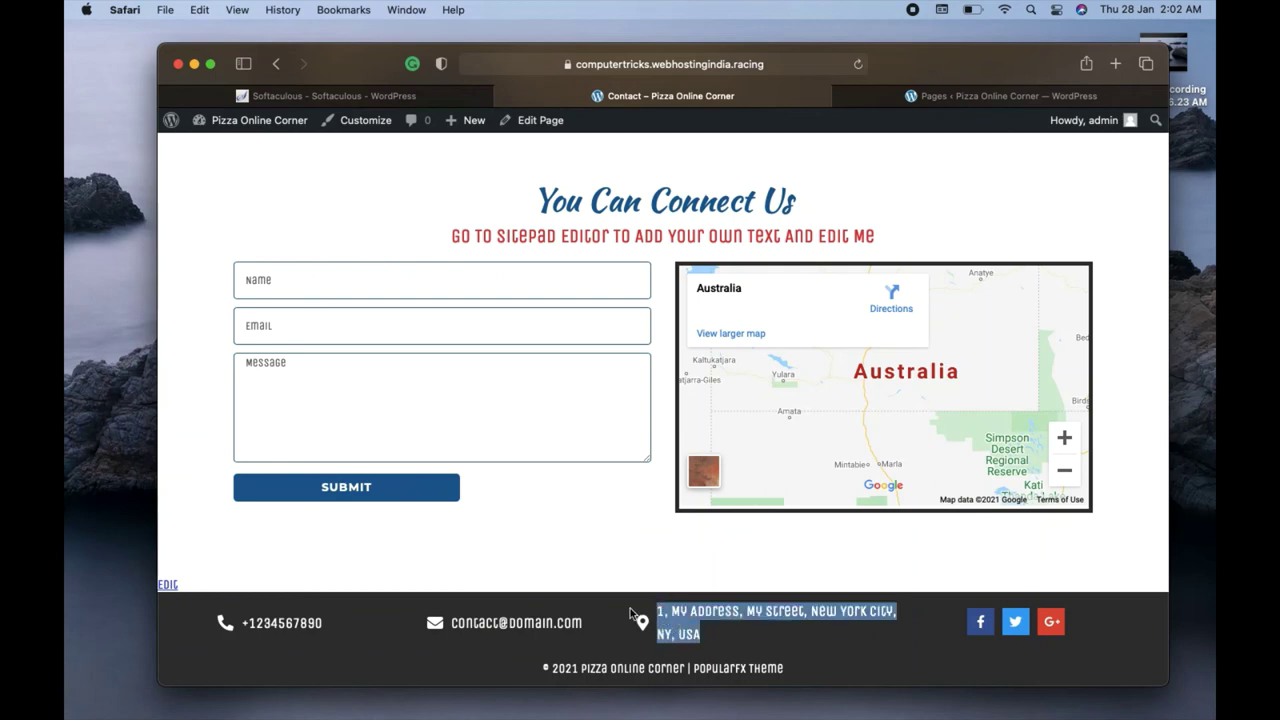
{"action": "left_click", "coordinate": [630, 608]}
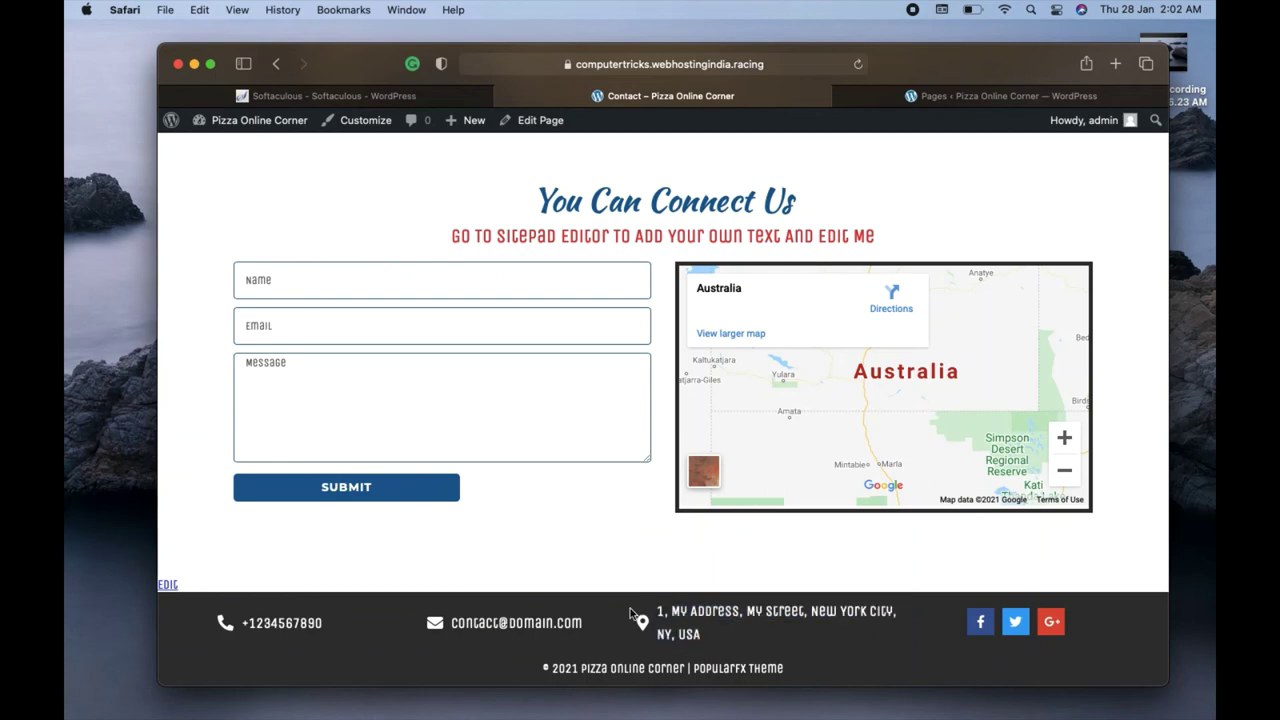
- Return to the admin Pages tab and open Comments, showing the sample comment on Hello world!
{"action": "left_click", "coordinate": [1018, 97]}
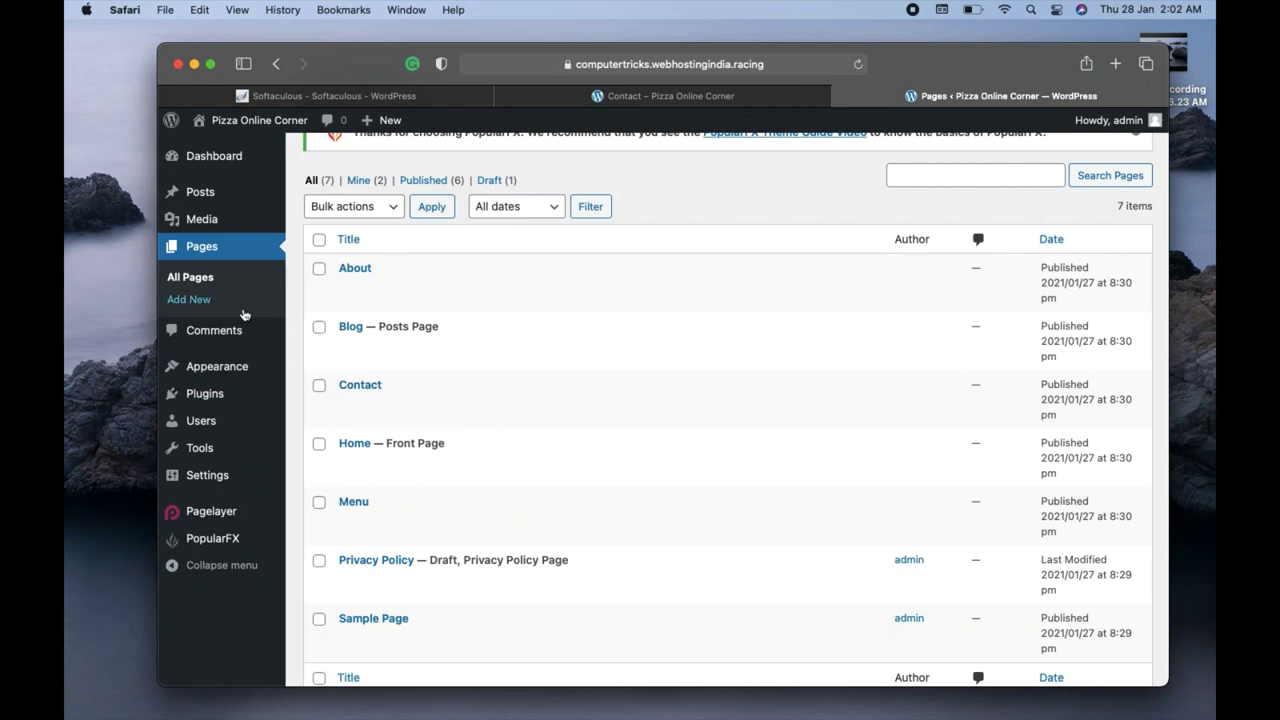
{"action": "mouse_move", "coordinate": [216, 374]}
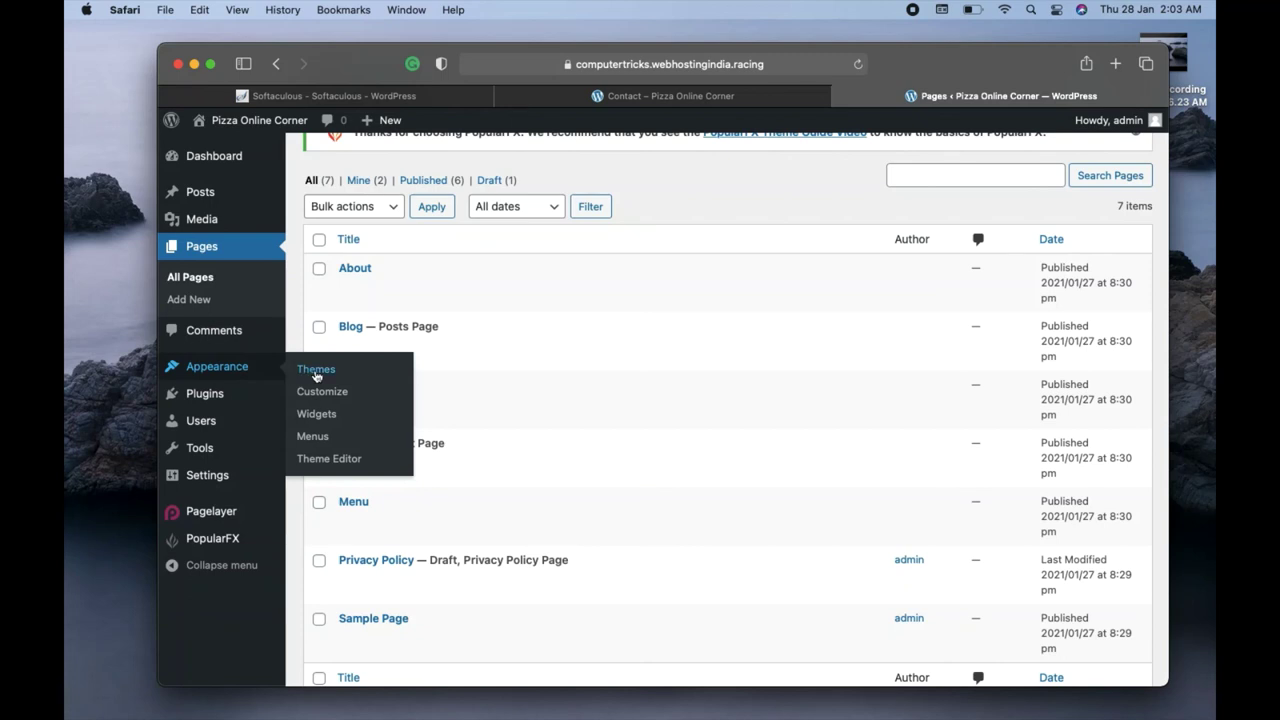
{"action": "mouse_move", "coordinate": [208, 399]}
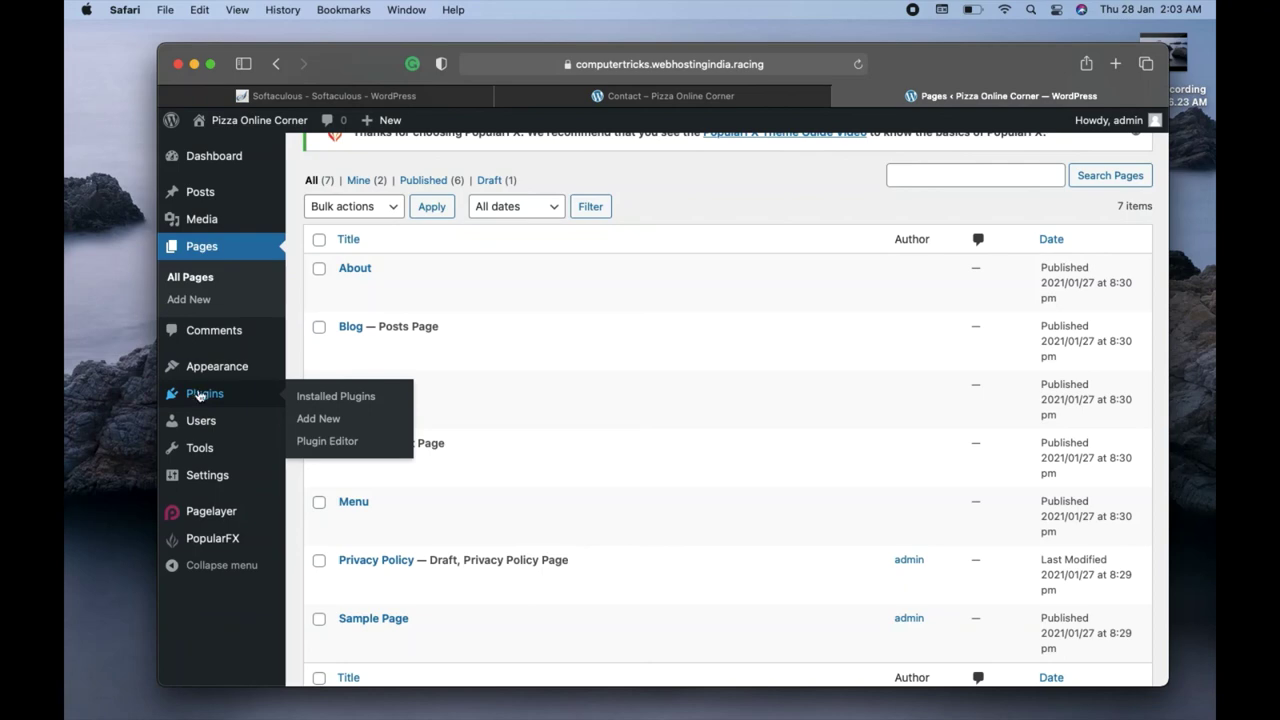
{"action": "left_click", "coordinate": [205, 328]}
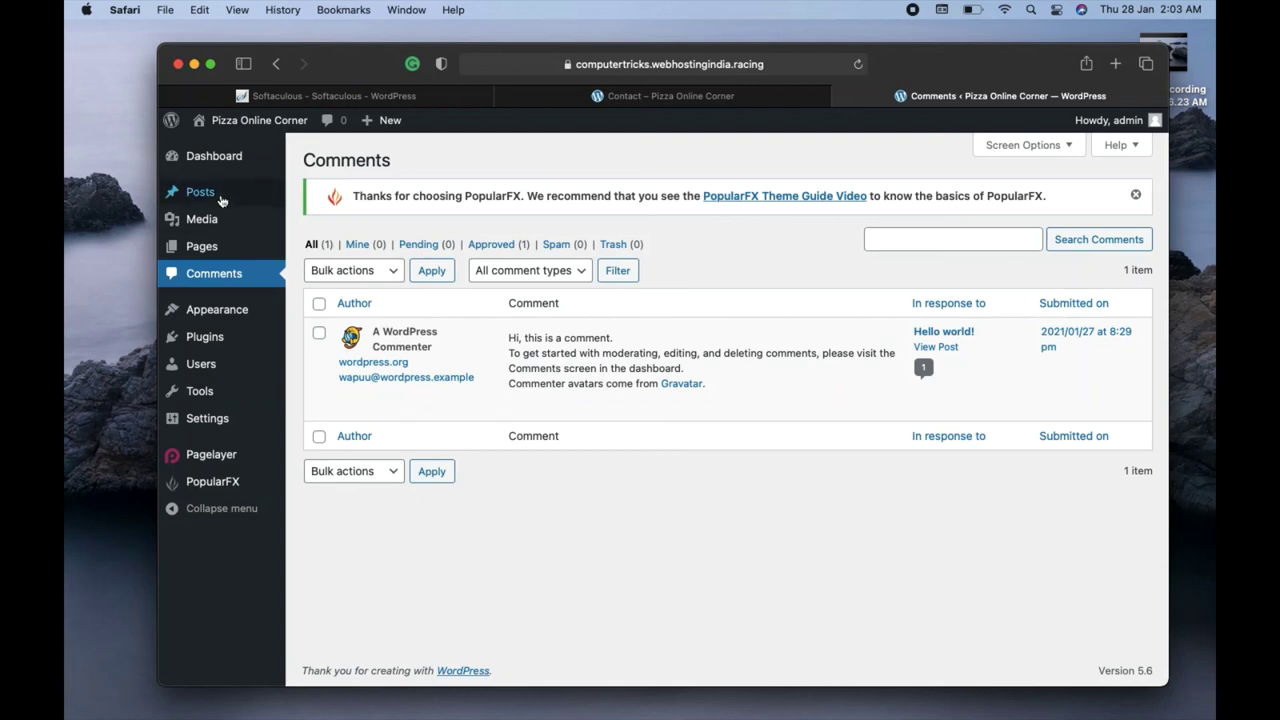
{"action": "mouse_move", "coordinate": [203, 228]}
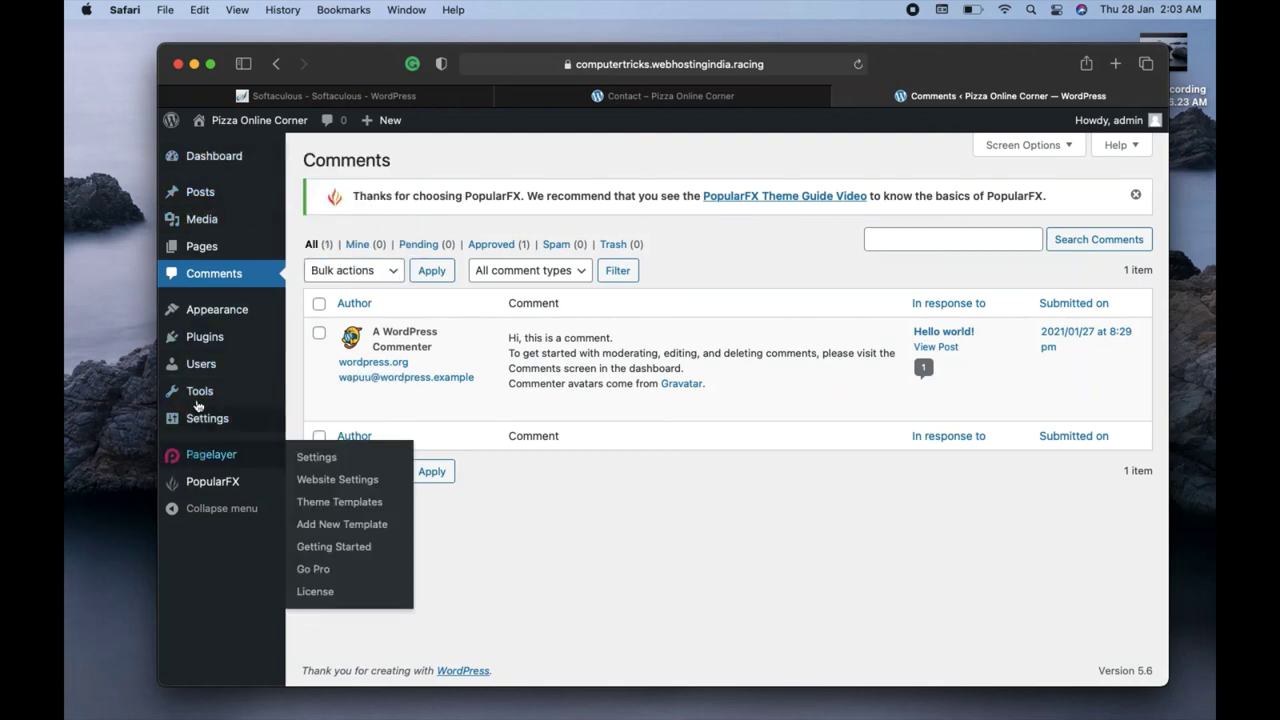
{"action": "mouse_move", "coordinate": [217, 197]}
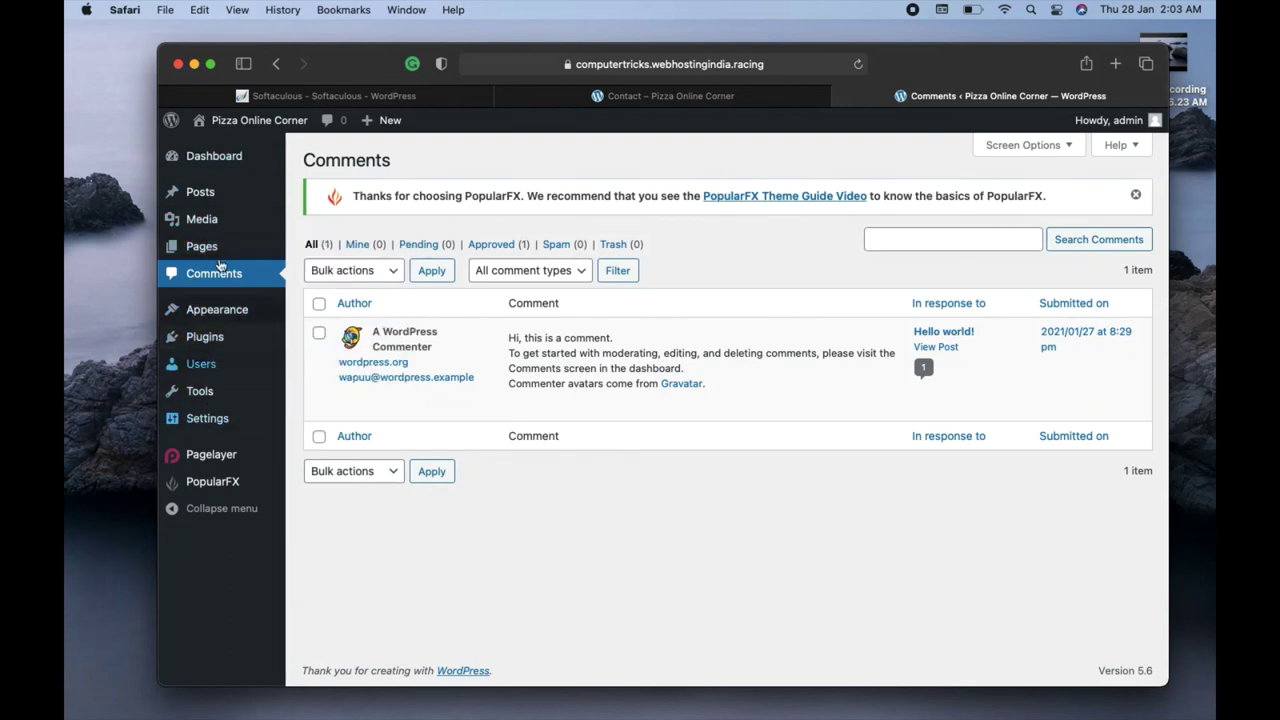
{"action": "mouse_move", "coordinate": [224, 400]}
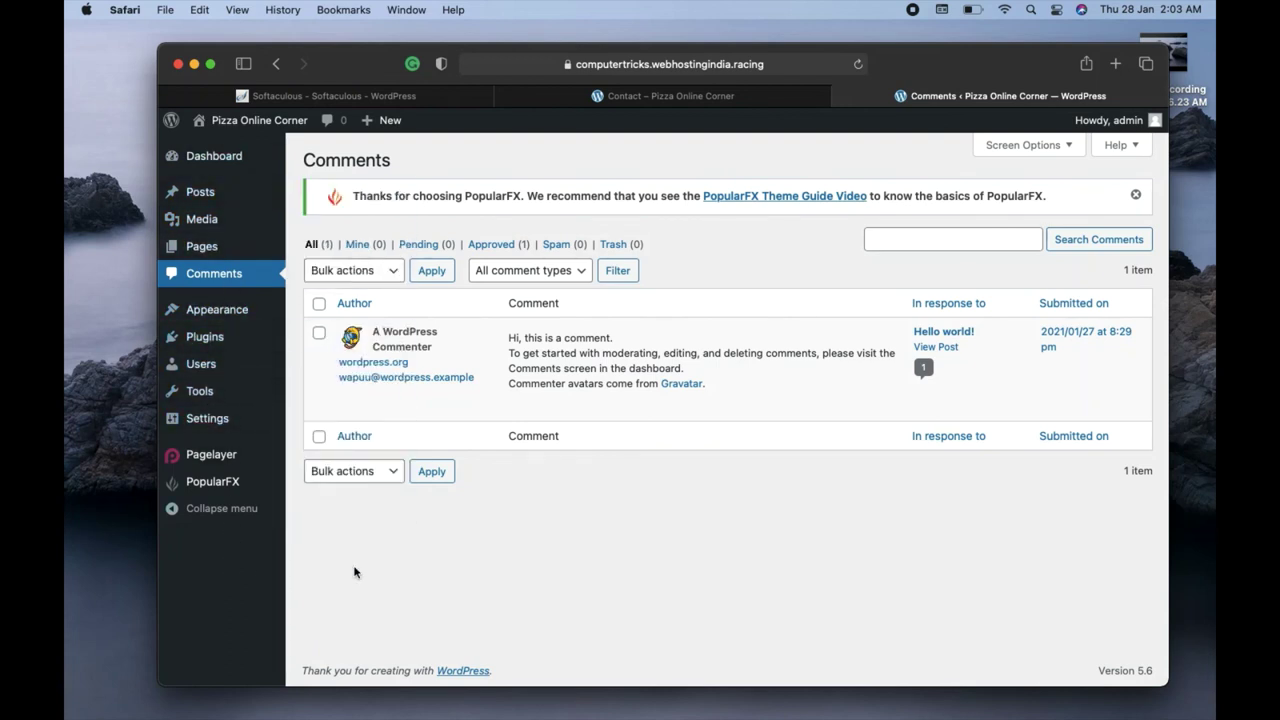